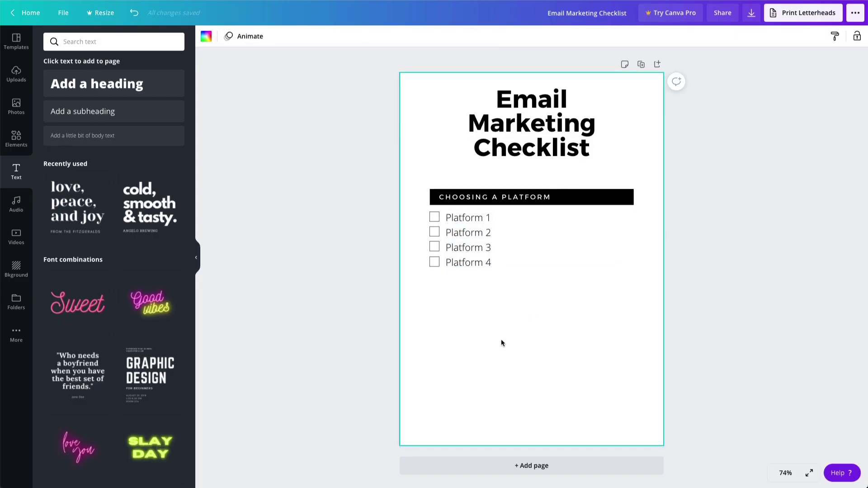
Step: Leave the checklist preview and go back to the Canva home page
click(573, 416)
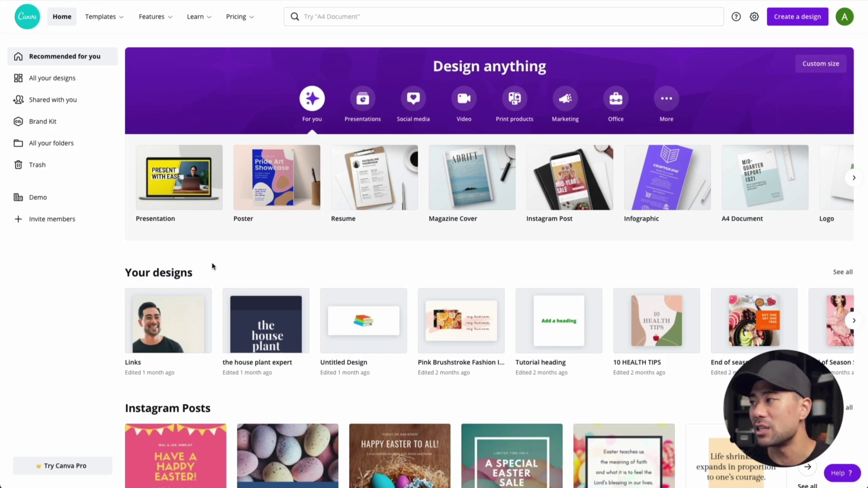
Step: Start a new design and search for the 'A4 document' format
click(808, 17)
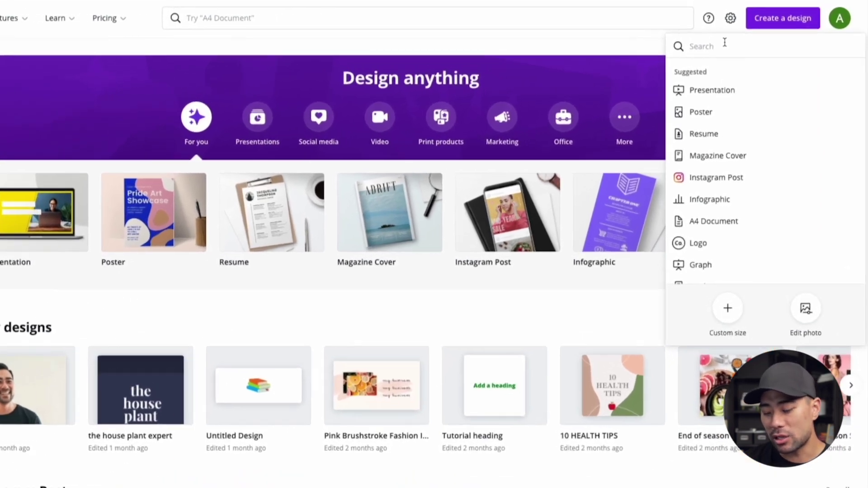
text(A4 )
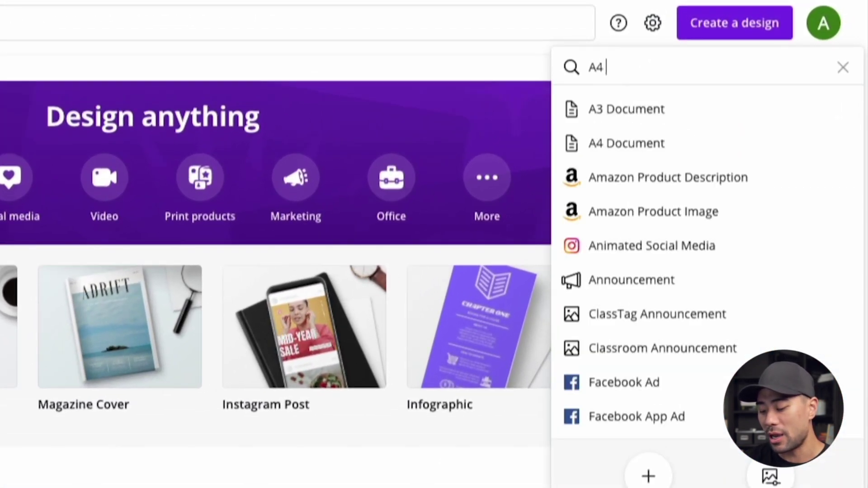
text(document)
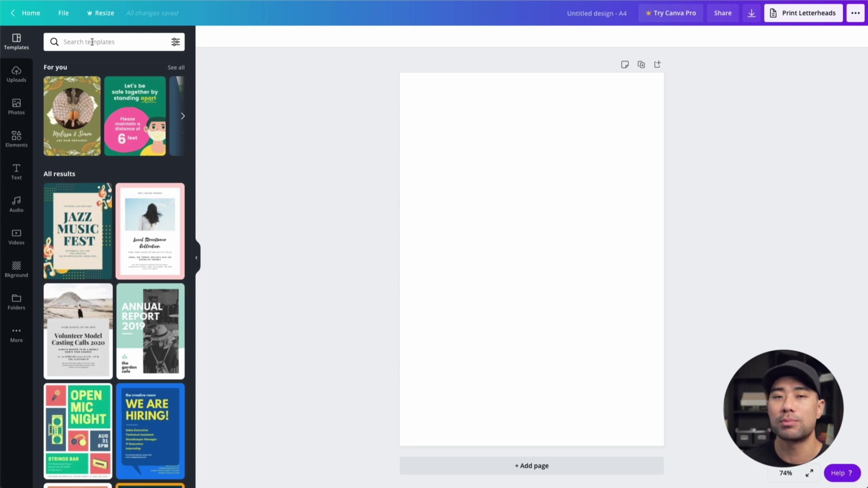
Step: Search the templates for 'checklist' and browse the results
click(92, 42)
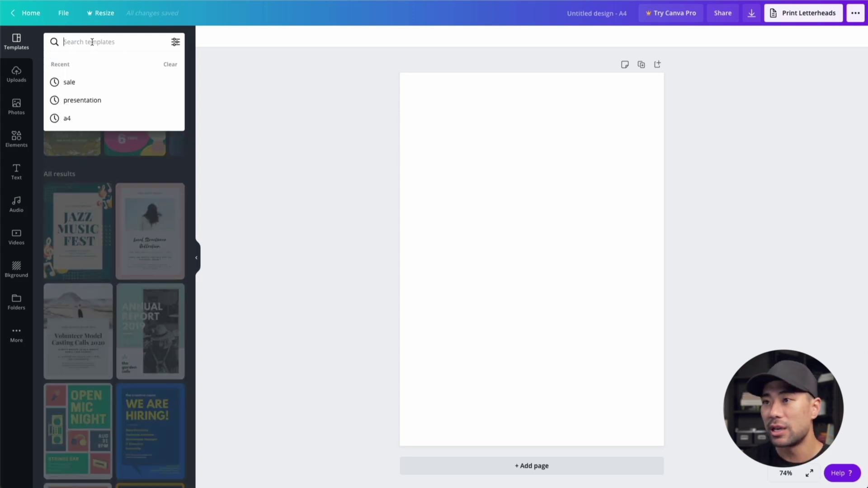
text(che)
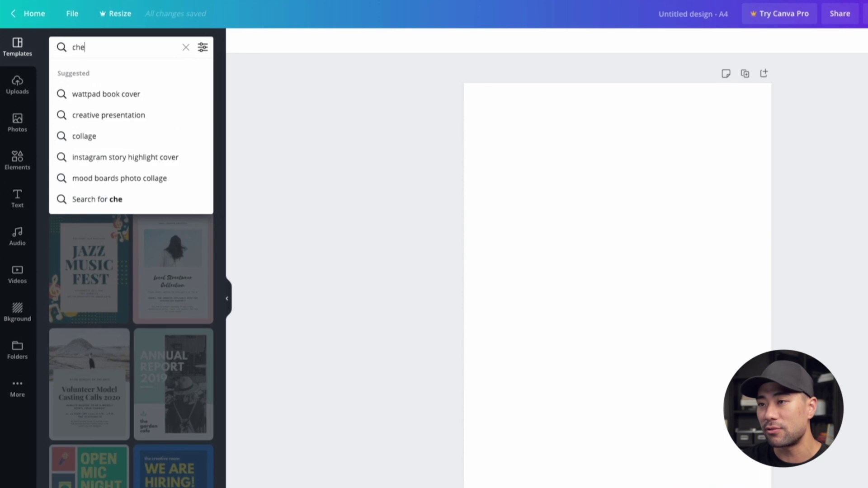
text(cklist)
key(Return)
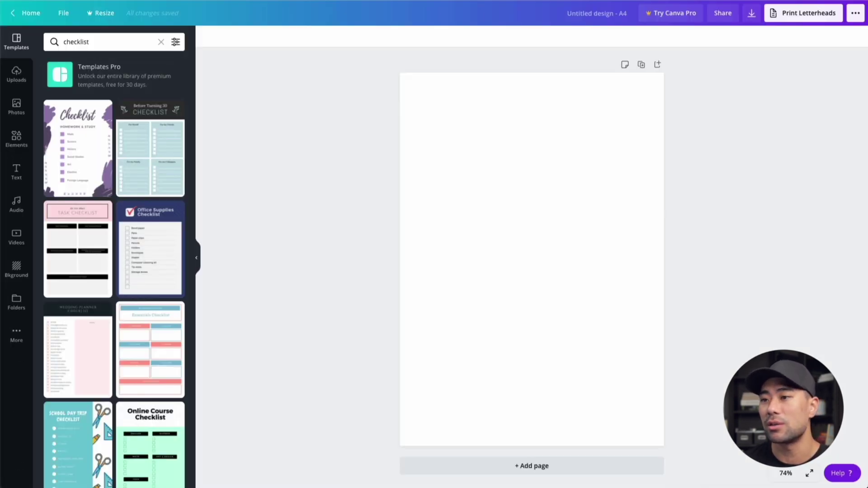
mouse_move(150, 250)
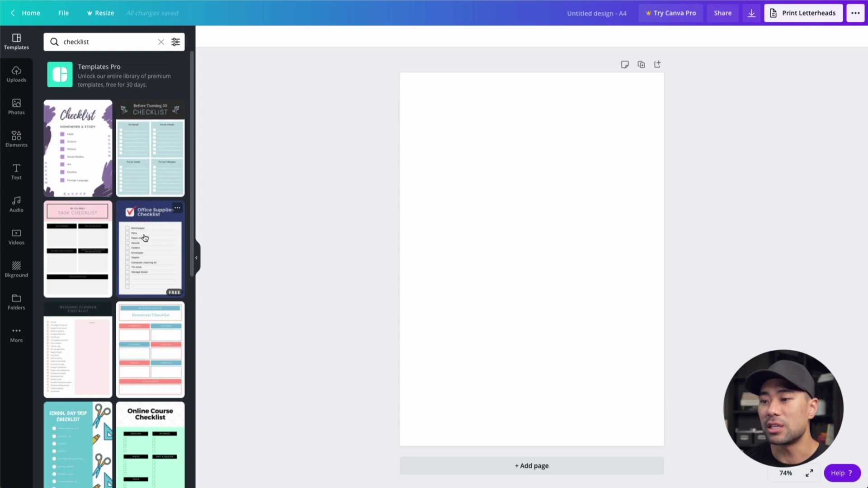
scroll(117, 273, down, 1)
scroll(116, 273, down, 2)
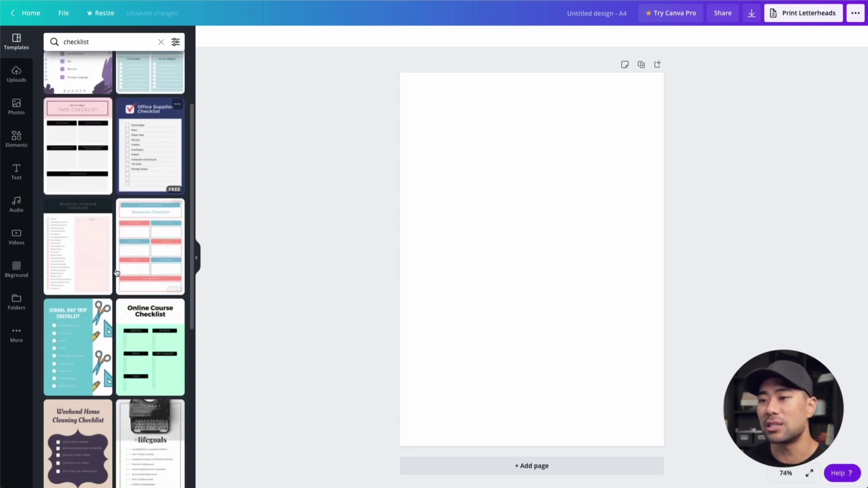
scroll(116, 273, up, 1)
scroll(116, 272, down, 2)
scroll(117, 272, up, 4)
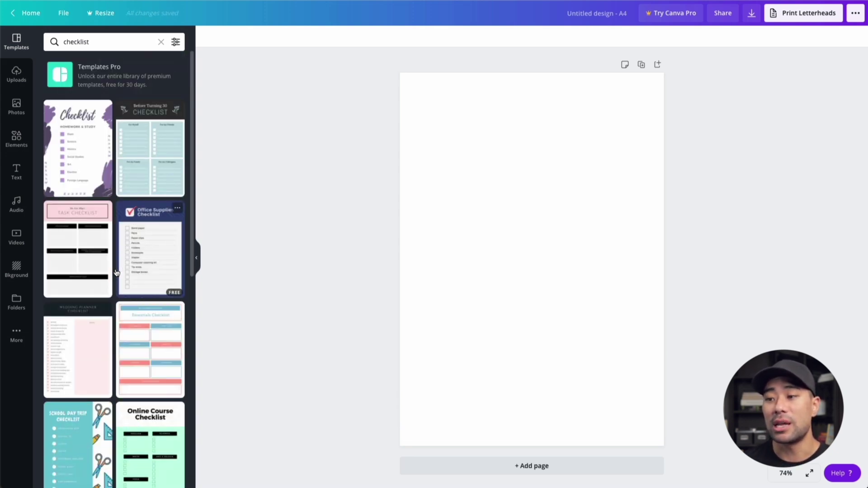
mouse_move(77, 148)
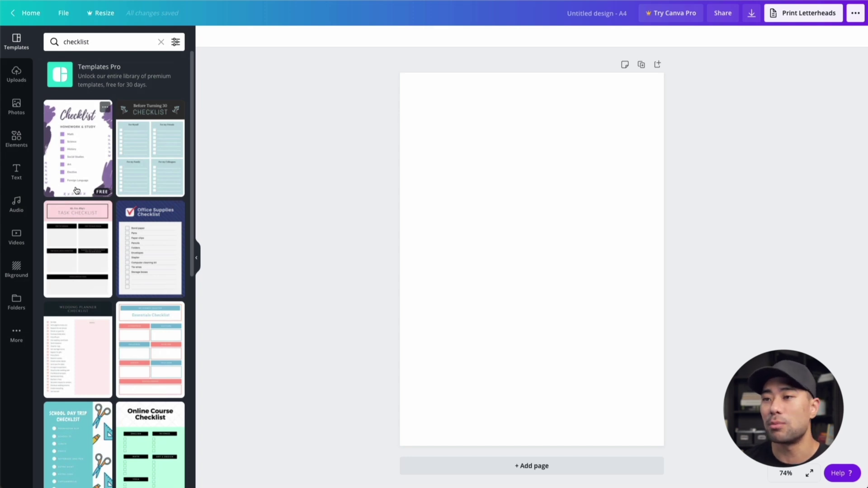
scroll(99, 253, down, 4)
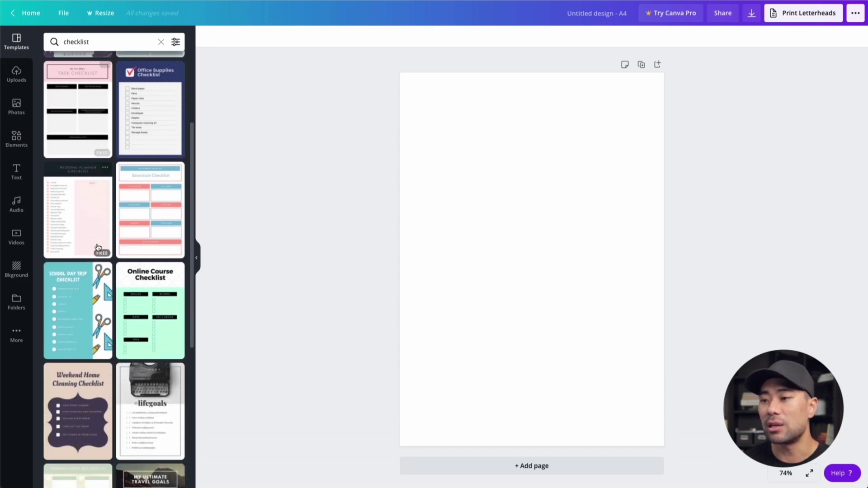
scroll(99, 253, down, 1)
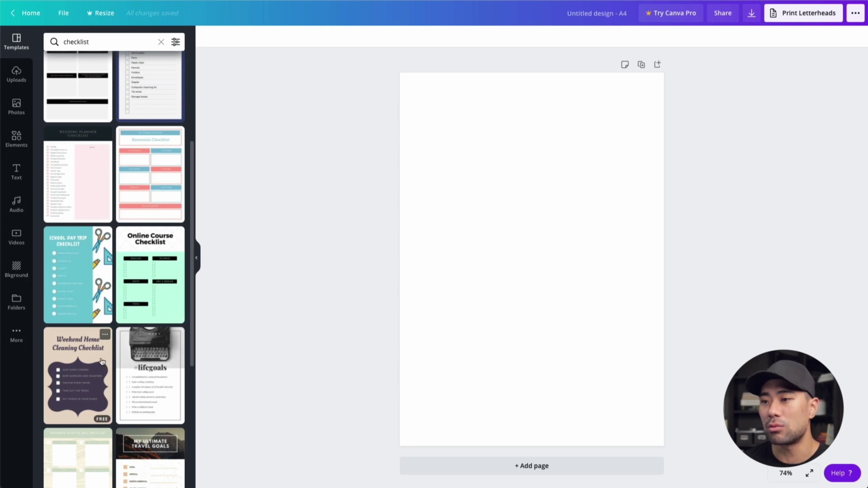
Step: Apply the Online Course Checklist template to the blank page
click(147, 261)
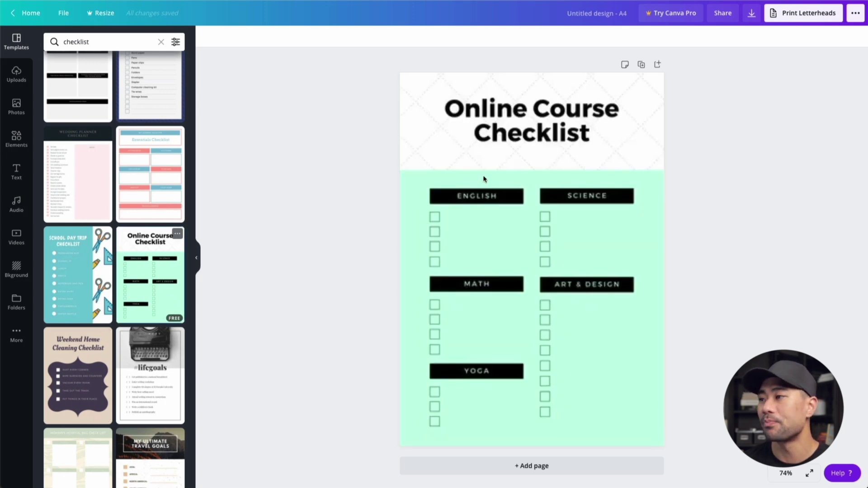
click(525, 165)
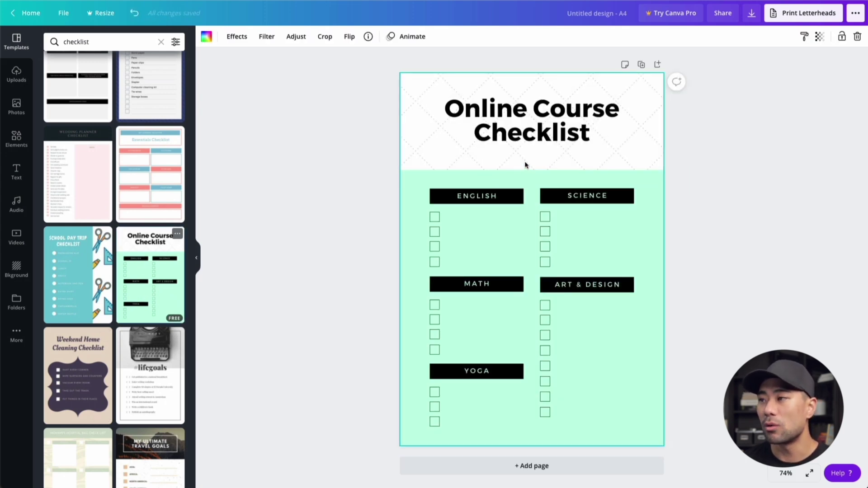
click(535, 138)
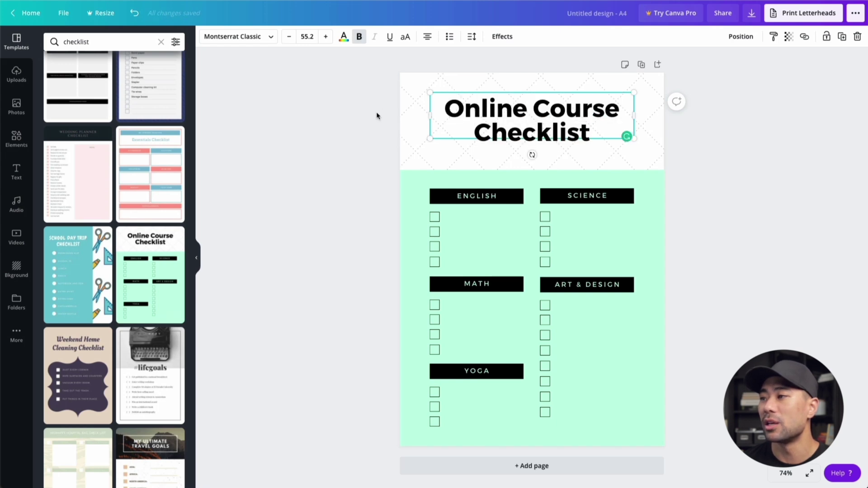
Step: Change the title to 'Email Marketing Checklist' and nudge it slightly up
click(516, 104)
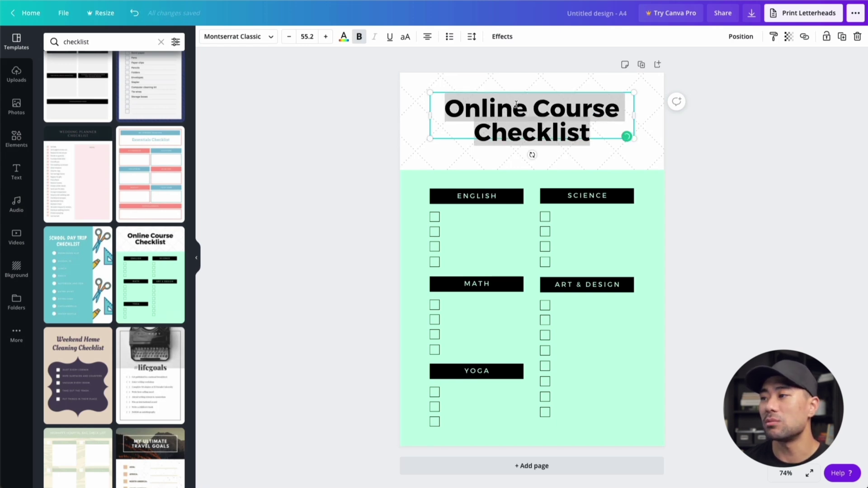
click(516, 104)
drag(619, 107, 449, 105)
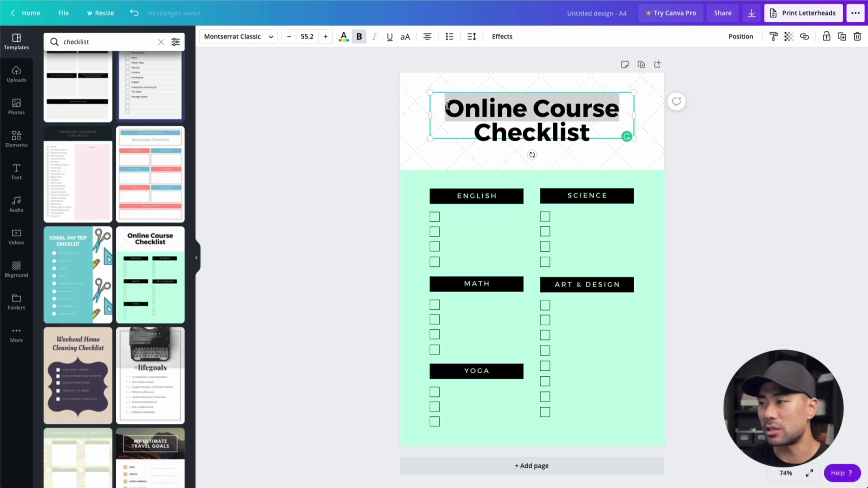
text(Email)
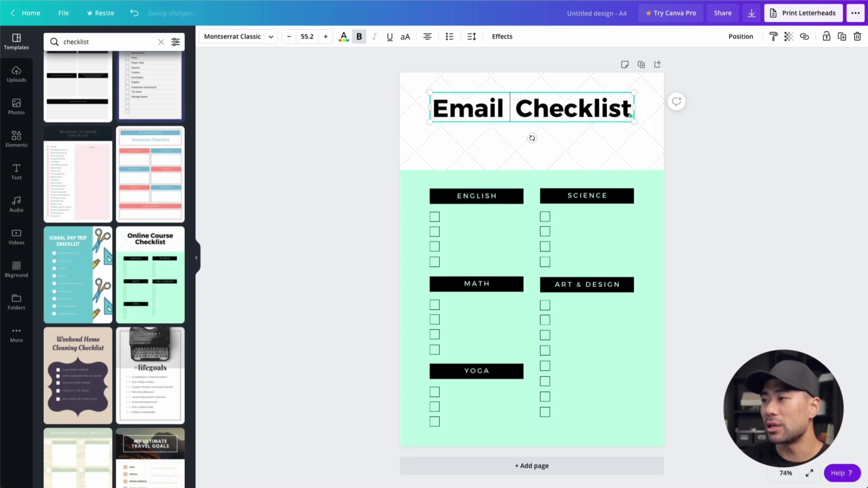
text( Marketing)
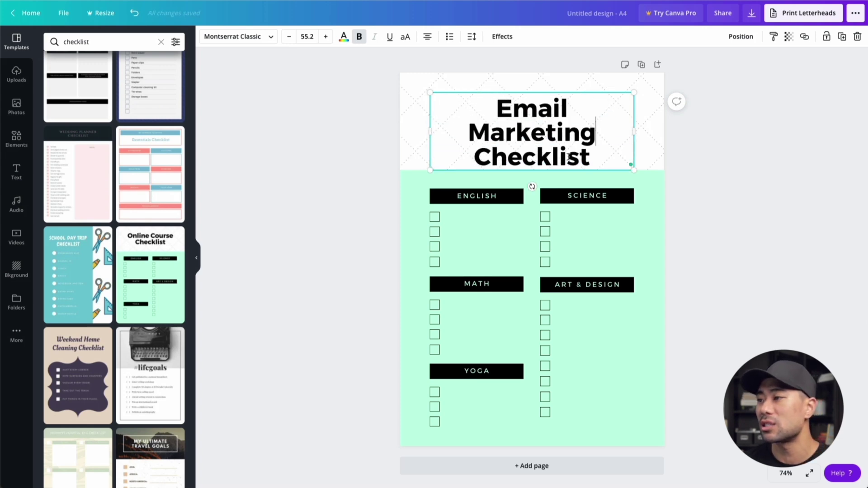
click(714, 181)
drag(576, 146, 576, 138)
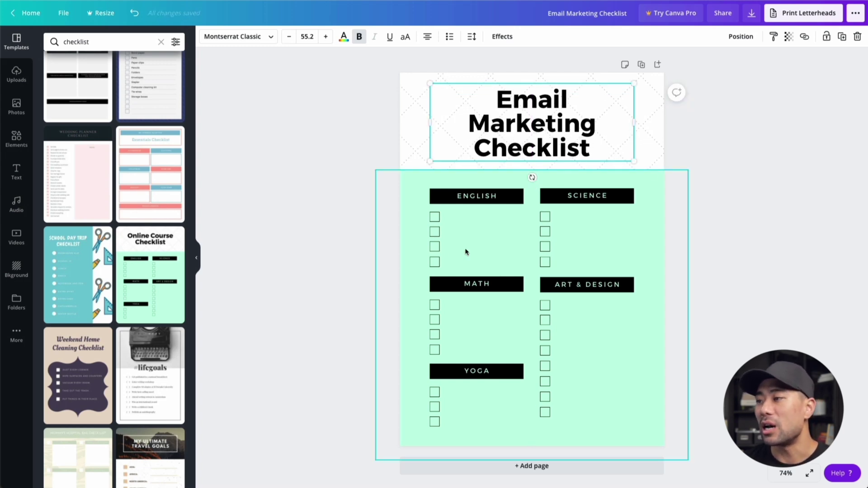
Step: Turn the mint green checklist background rectangle white
click(707, 243)
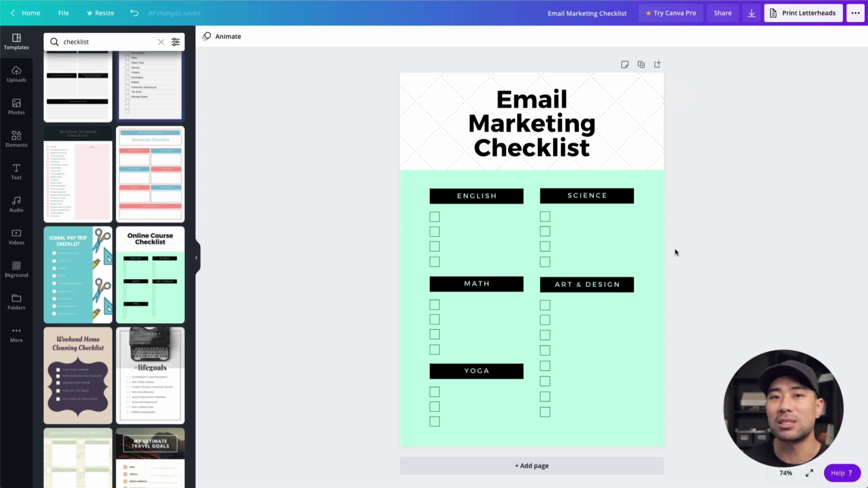
click(414, 208)
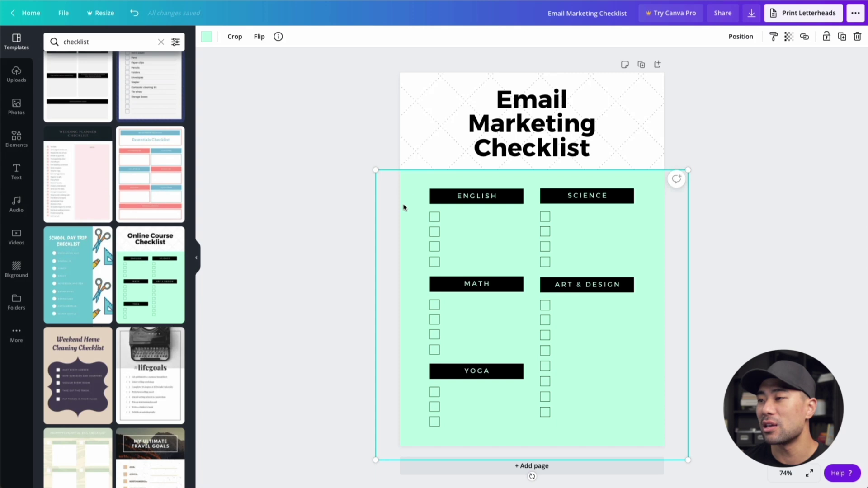
click(207, 37)
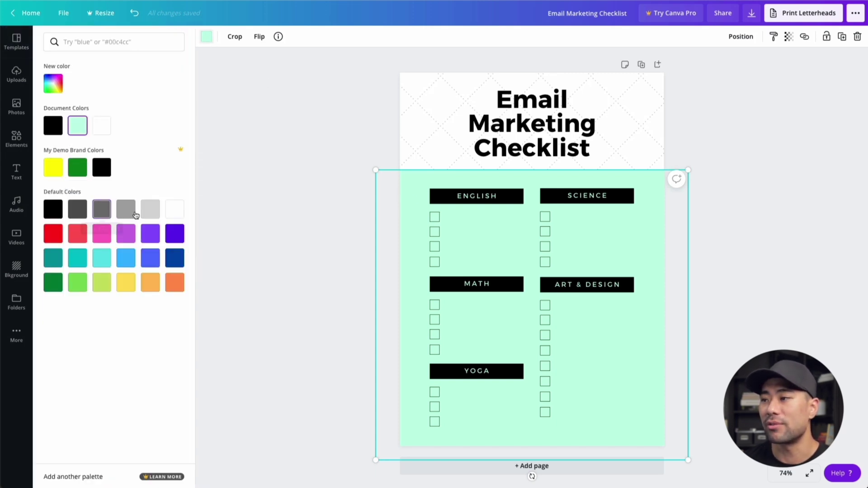
click(177, 213)
key(Escape)
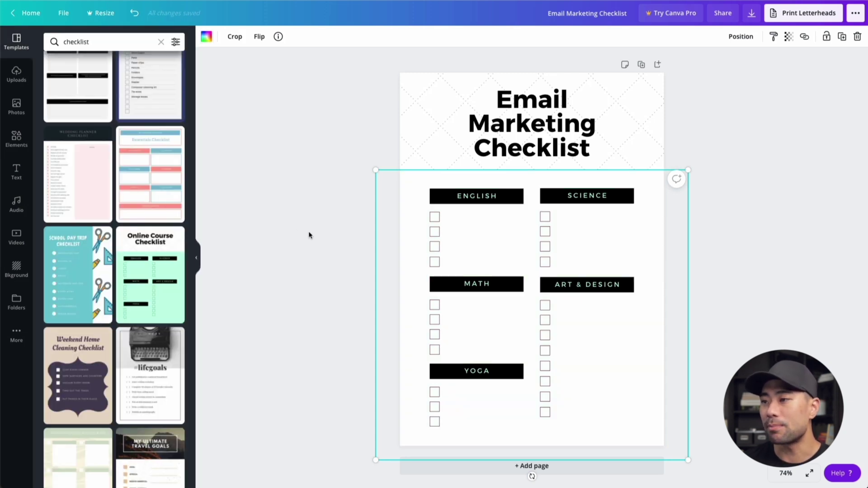
click(309, 234)
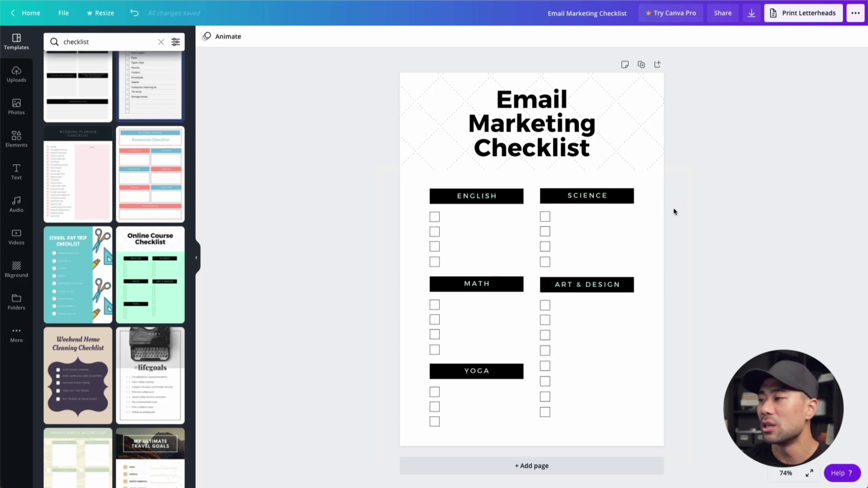
Step: Delete the SCIENCE and ART & DESIGN column
drag(692, 196, 535, 430)
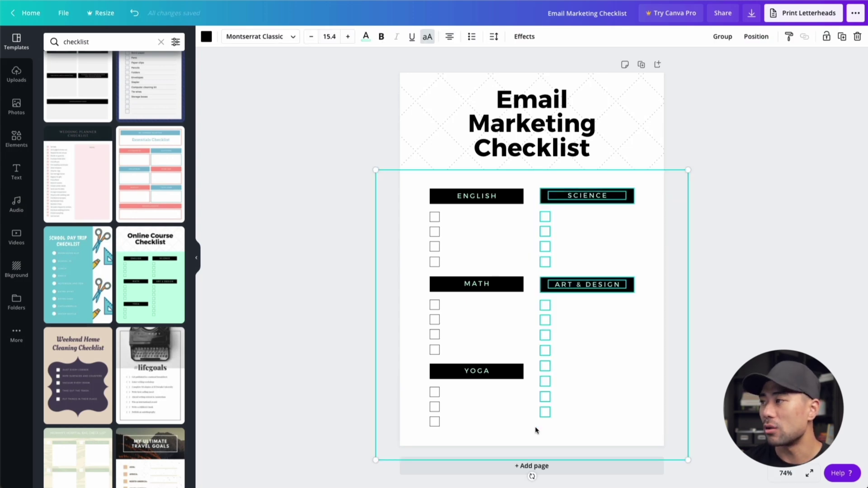
key(Delete)
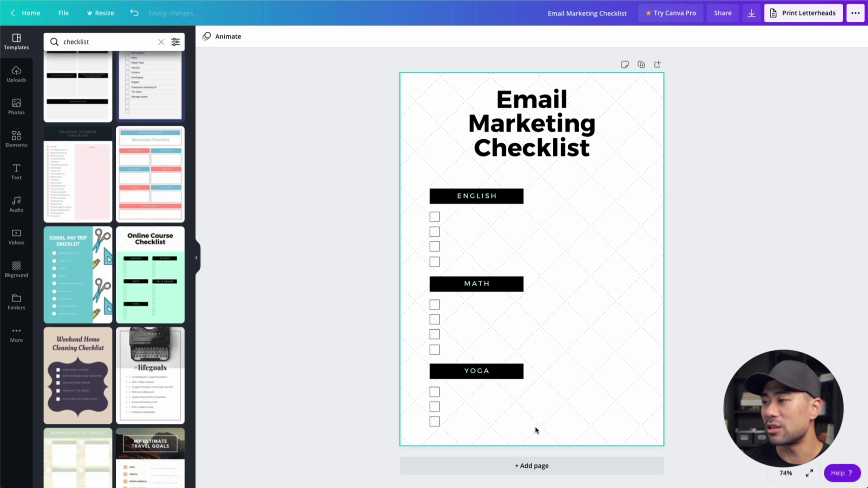
click(599, 221)
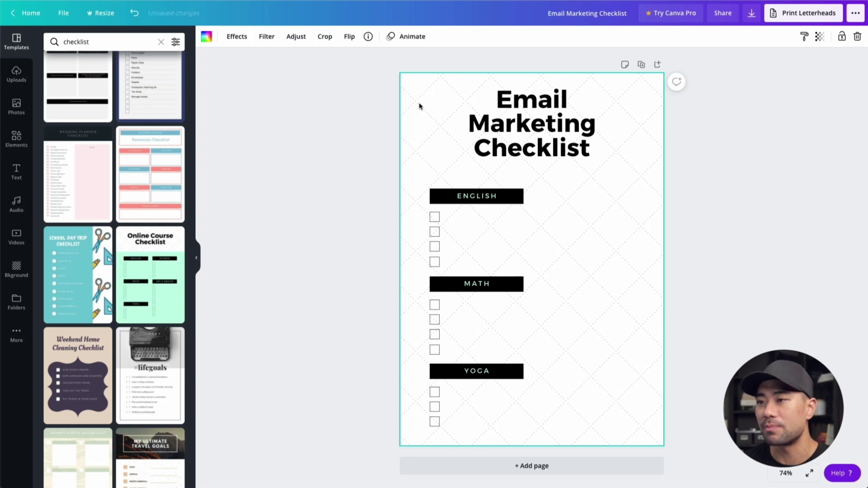
click(443, 105)
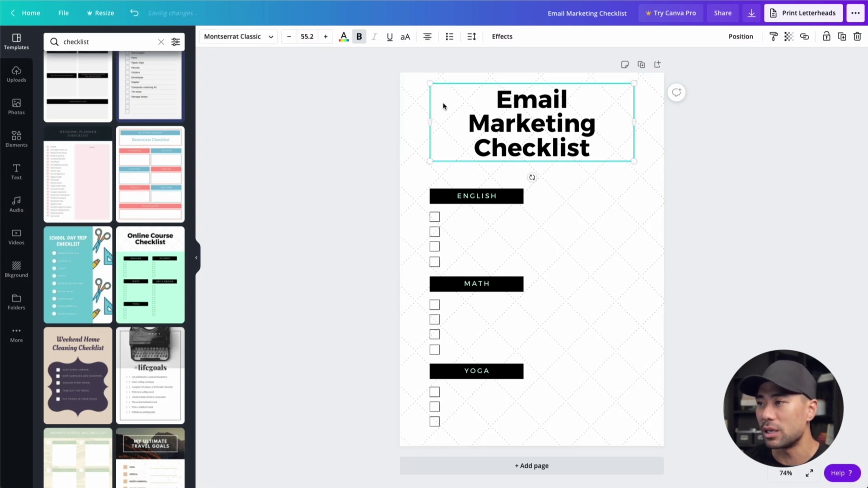
Step: Make the dotted diamond page background plain white
click(413, 112)
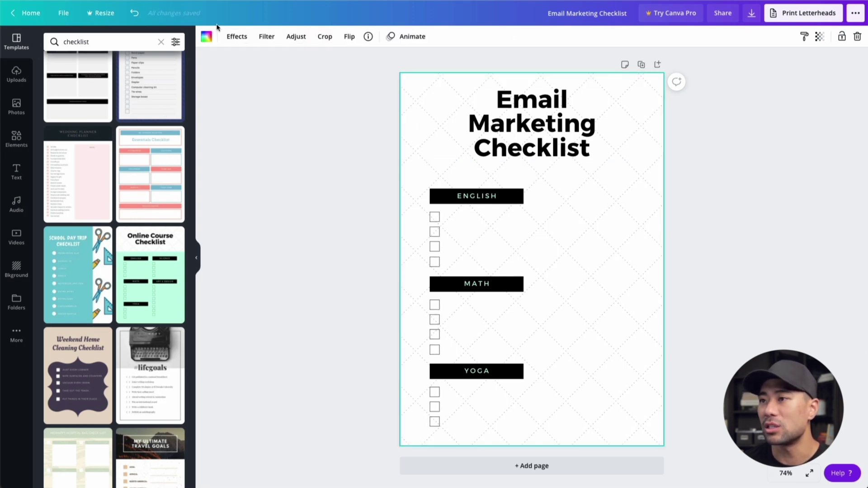
click(207, 37)
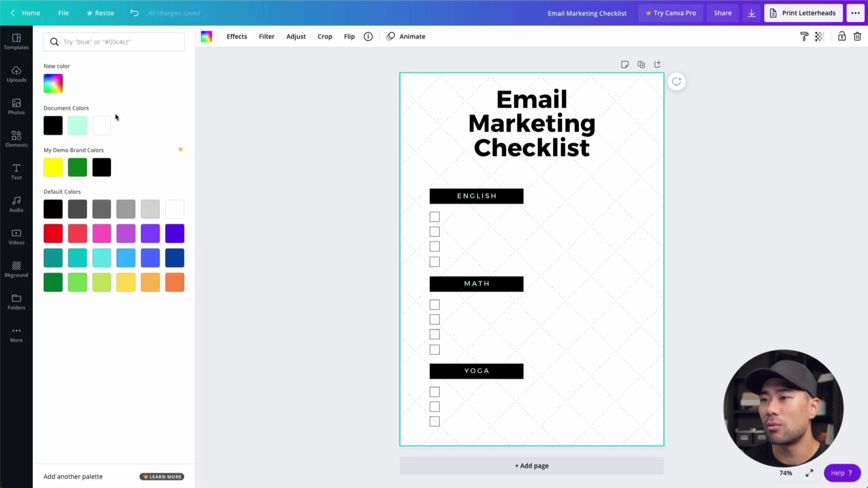
click(102, 126)
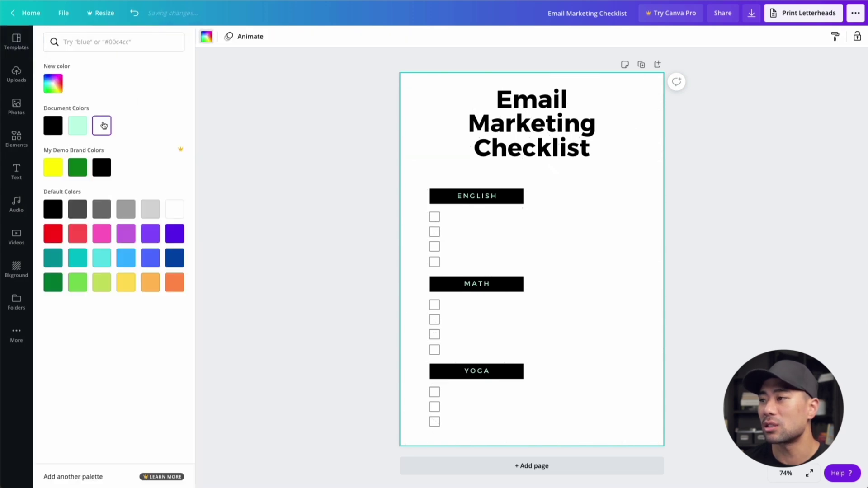
click(252, 171)
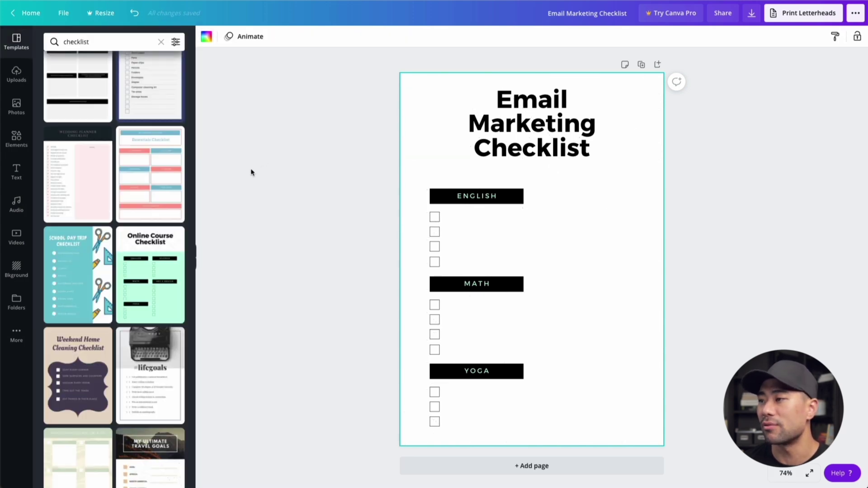
Step: Delete the black bar behind ENGLISH, keeping only the white heading text
click(522, 200)
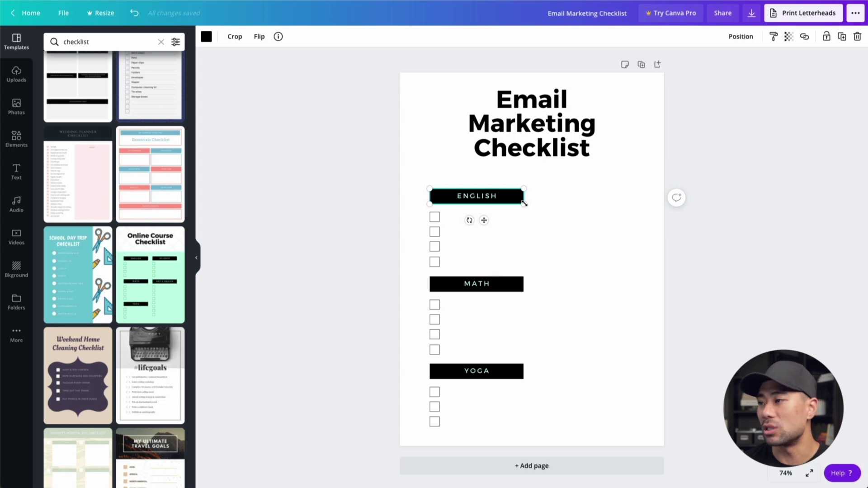
drag(523, 204, 596, 216)
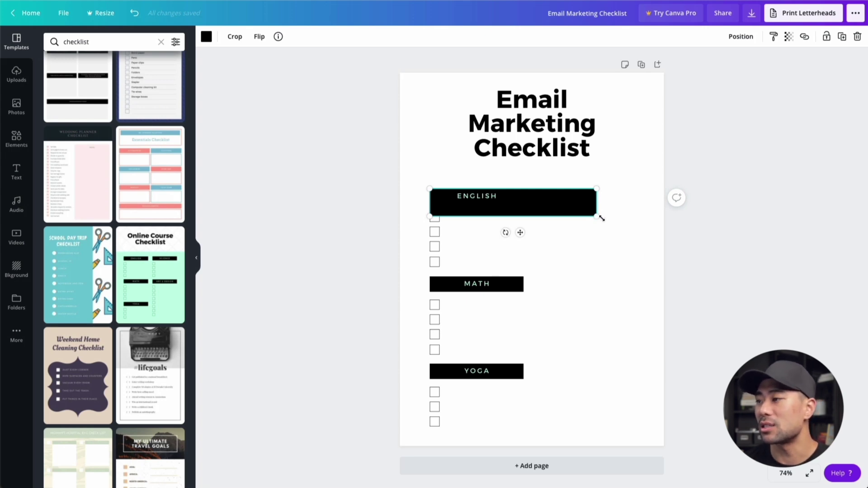
mouse_move(596, 216)
mouse_down()
mouse_move(618, 223)
mouse_move(526, 204)
mouse_up()
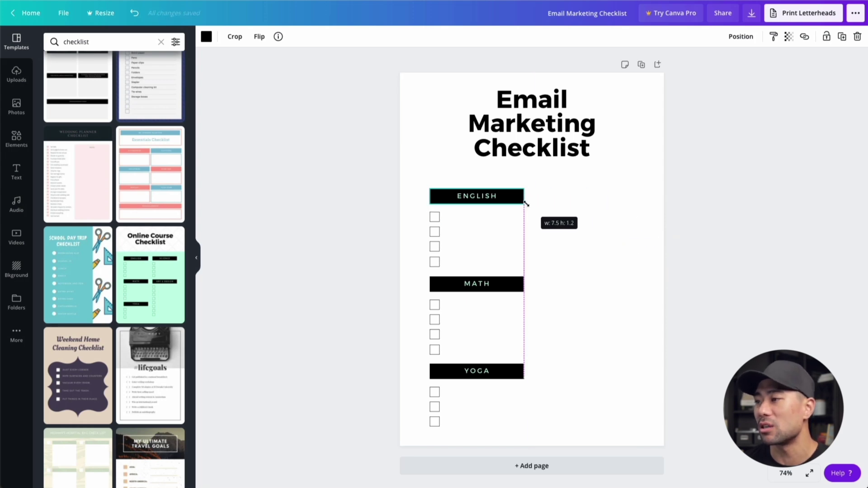
click(511, 198)
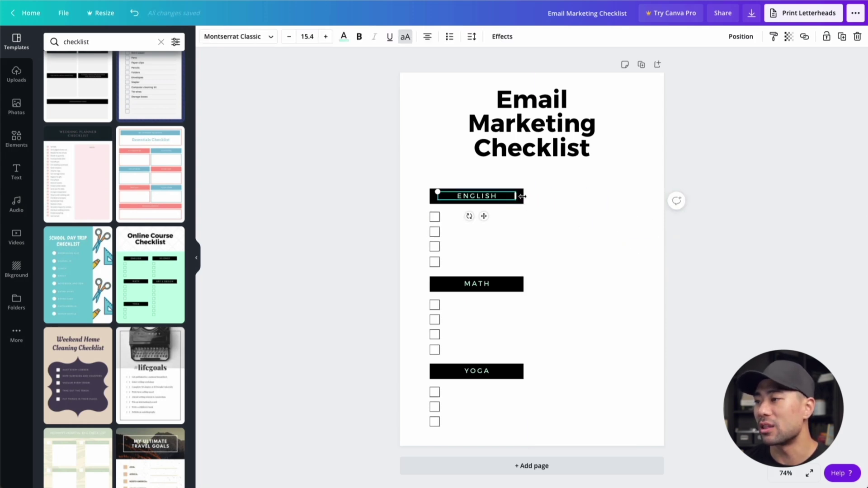
click(527, 222)
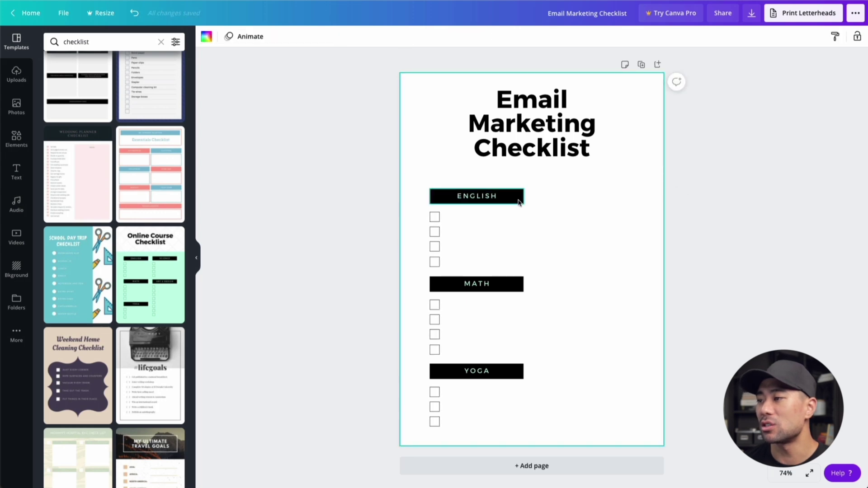
click(519, 202)
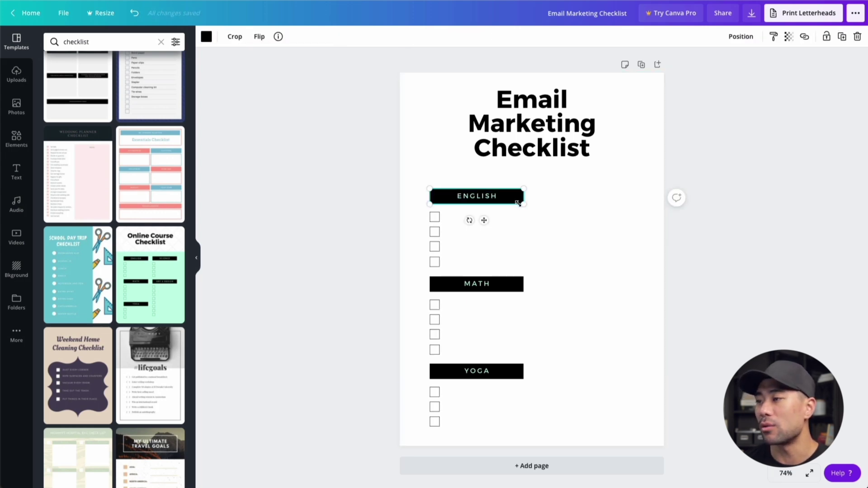
key(Delete)
click(480, 200)
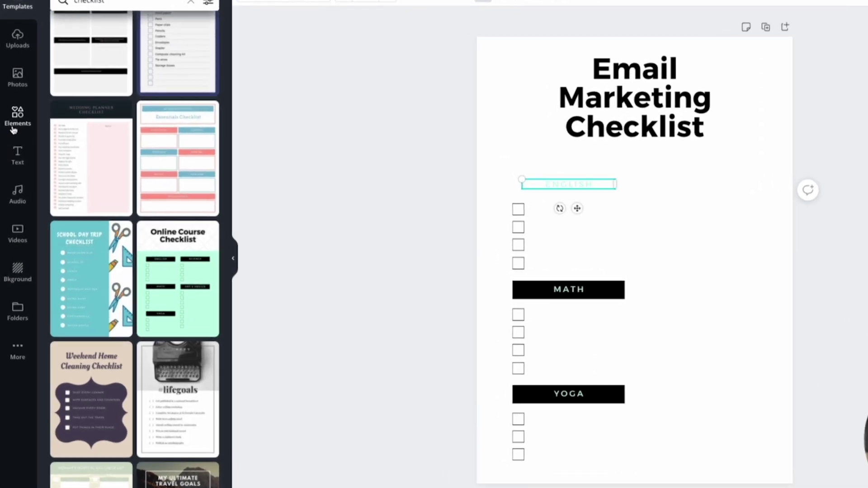
Step: Add a square from Elements and shape it into a long thin bar behind ENGLISH
click(17, 119)
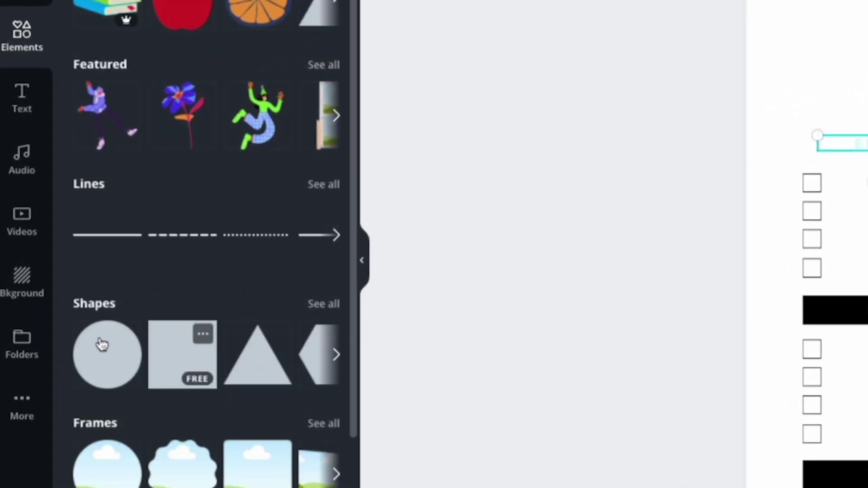
mouse_move(101, 308)
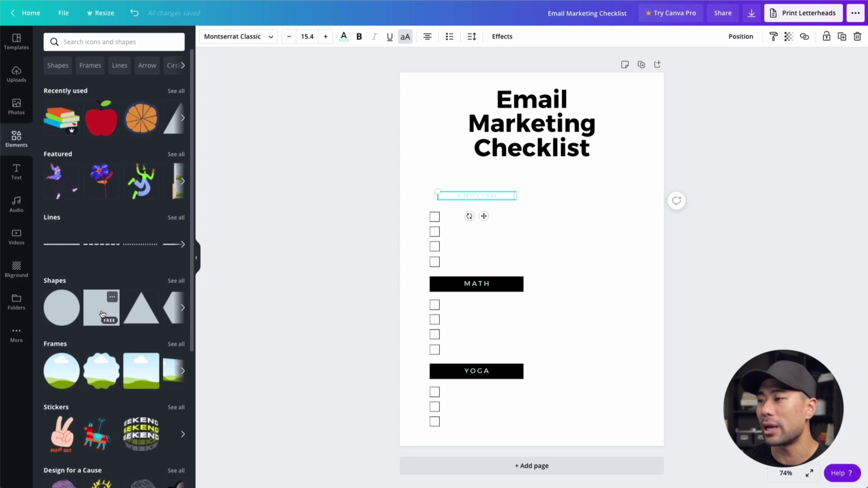
click(103, 314)
drag(540, 235, 511, 235)
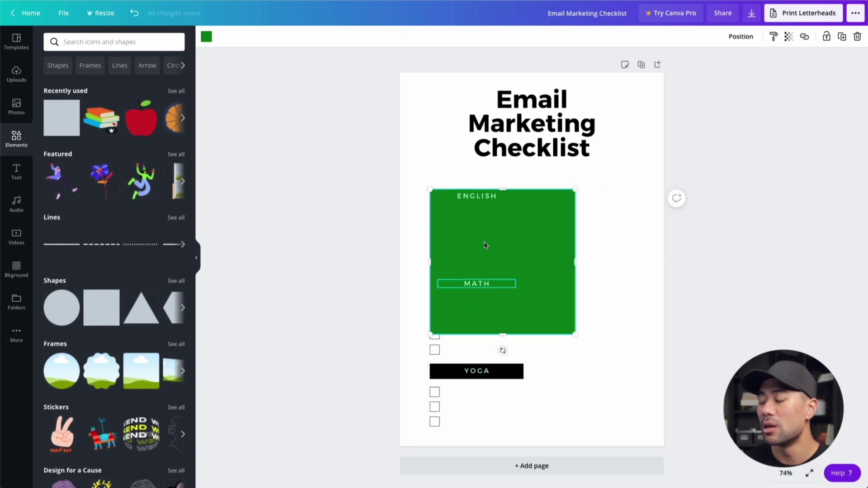
drag(502, 336, 501, 205)
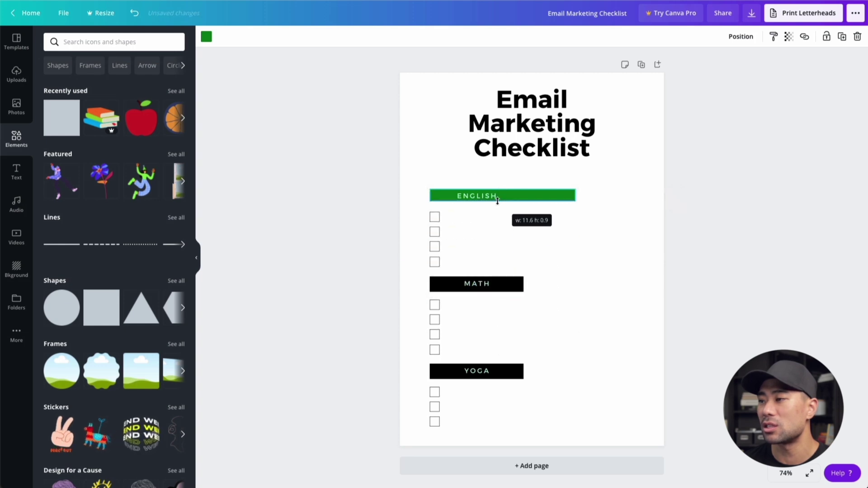
drag(571, 196, 641, 194)
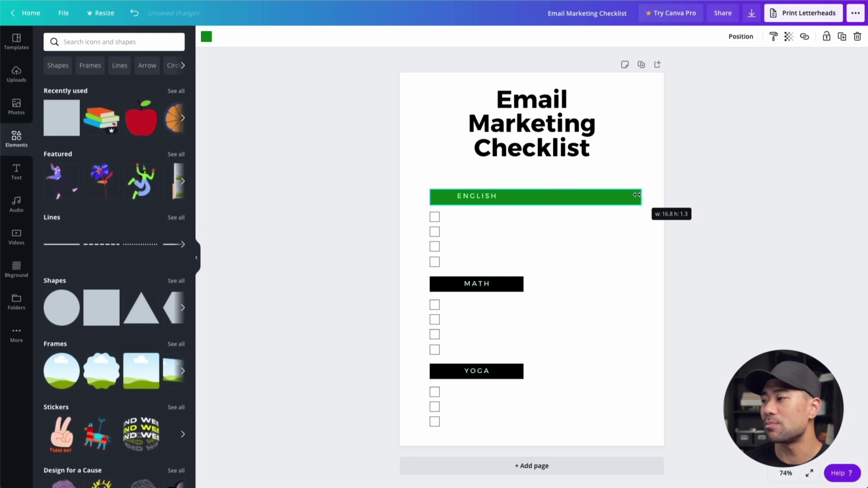
drag(642, 194, 631, 196)
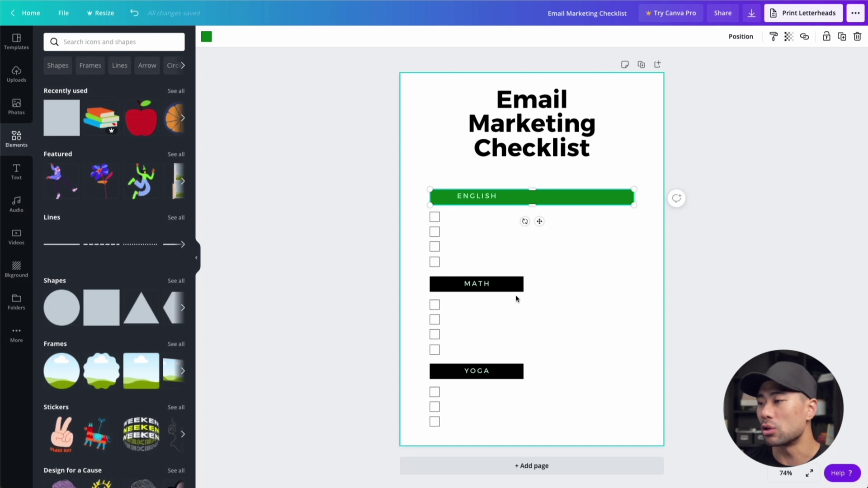
Step: Retitle the ENGLISH heading 'Choosing a Platform' in white text on one line
click(471, 199)
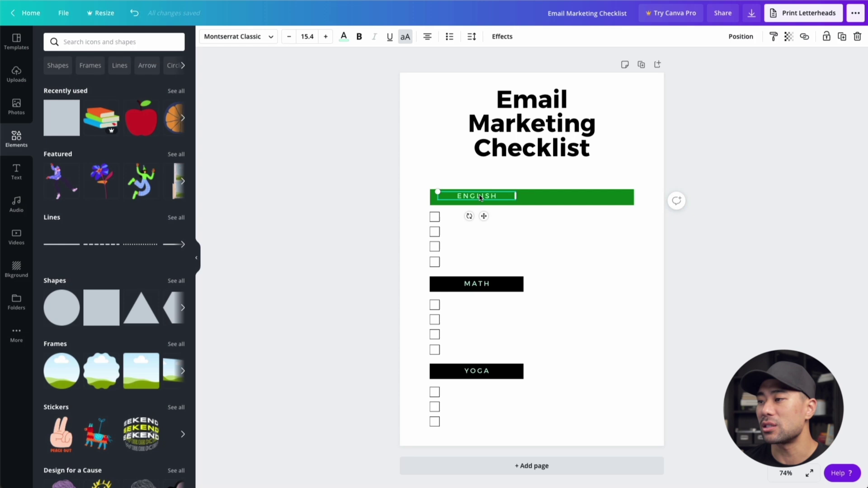
click(538, 196)
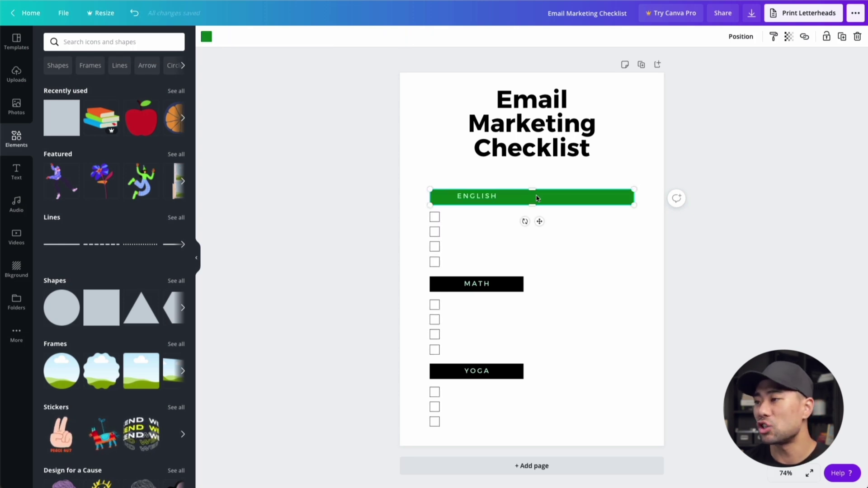
double_click(489, 196)
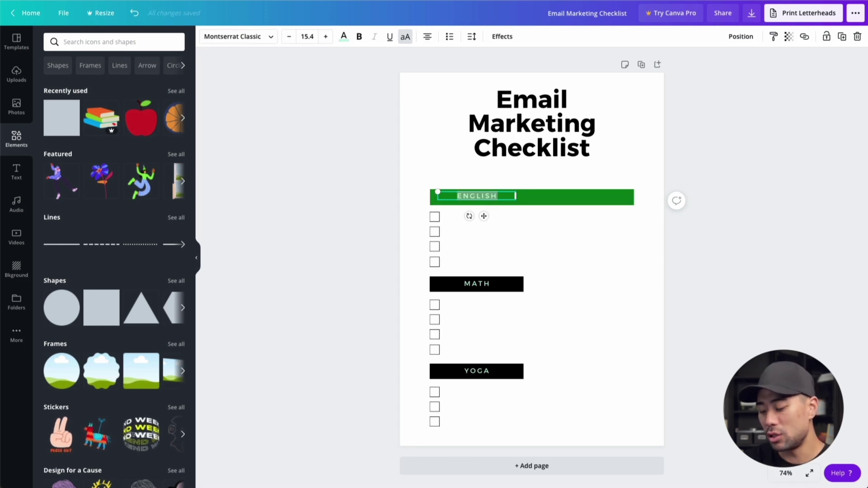
text(Choosing a Platfor)
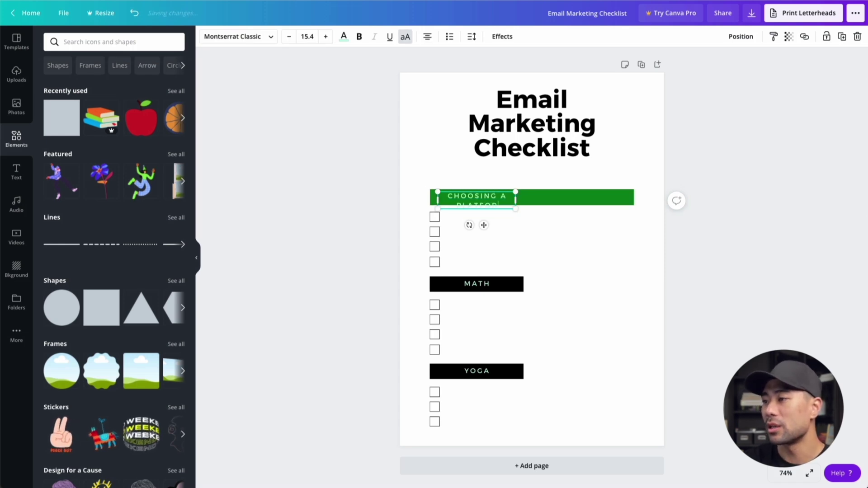
text(m)
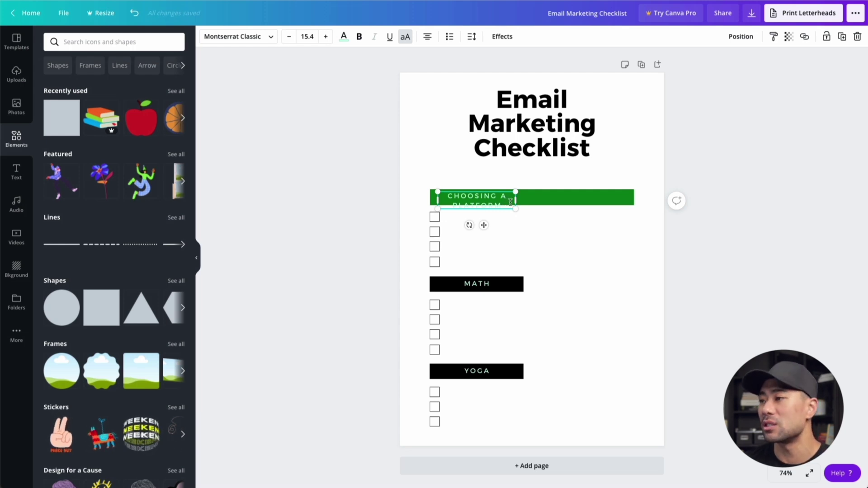
mouse_move(515, 206)
mouse_down()
mouse_move(552, 201)
mouse_move(437, 195)
mouse_up()
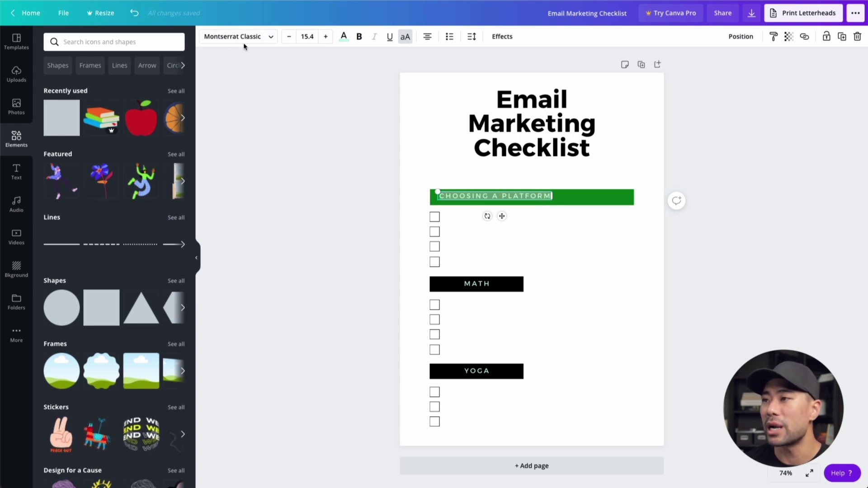
click(343, 36)
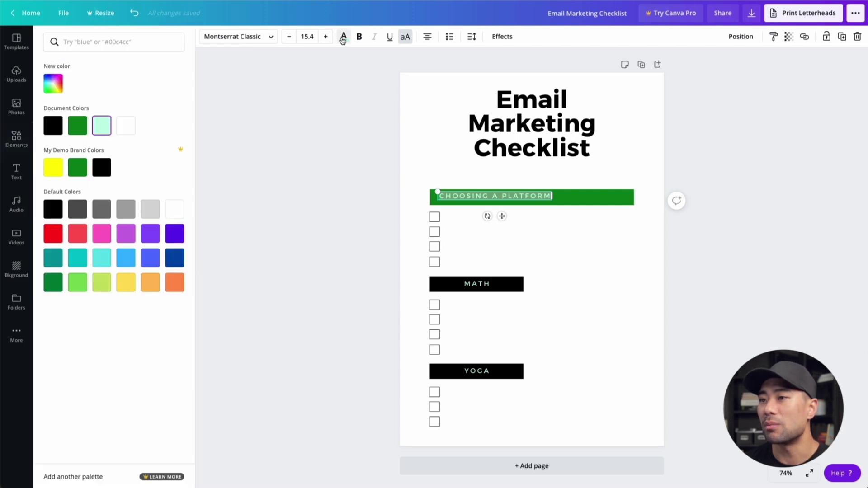
click(126, 126)
click(322, 190)
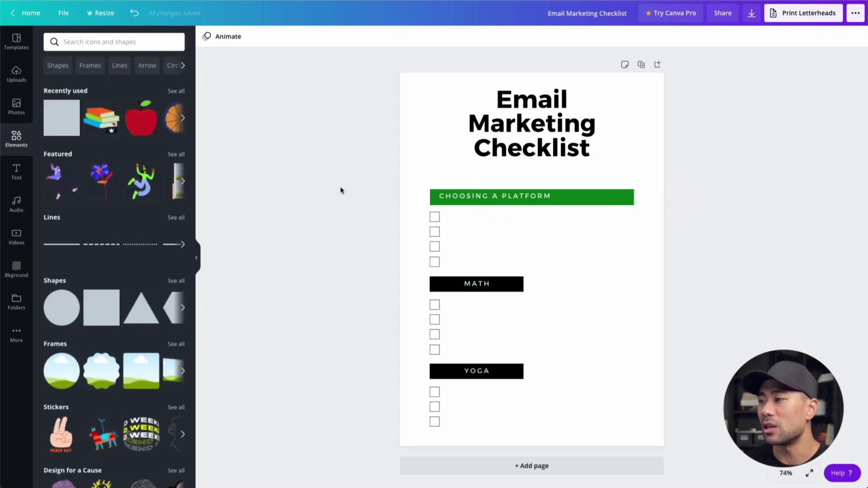
drag(490, 197, 490, 200)
click(471, 228)
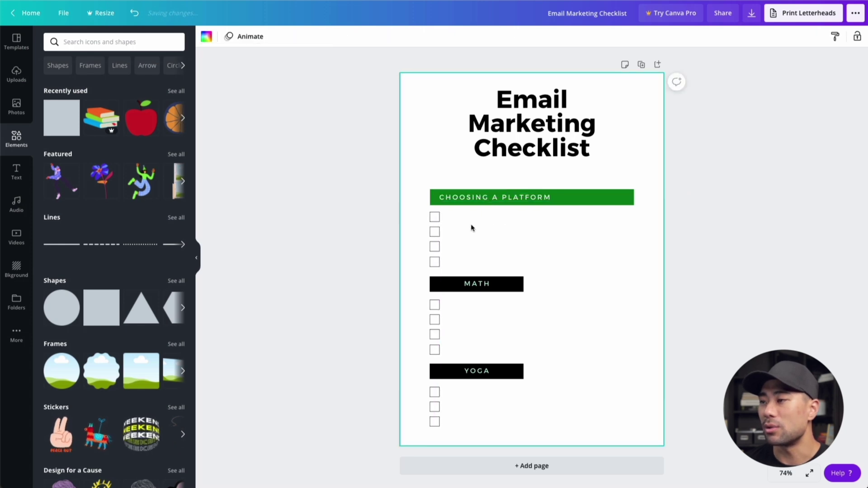
Step: Turn the green heading bar black
click(587, 199)
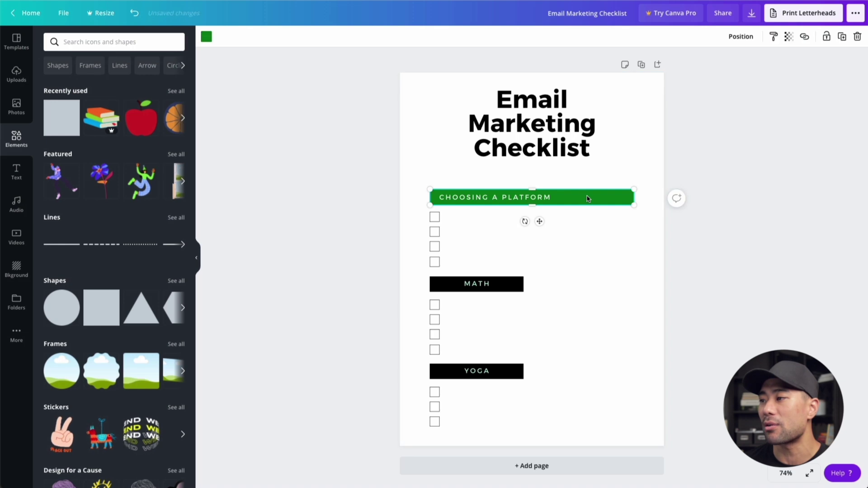
click(207, 36)
click(55, 131)
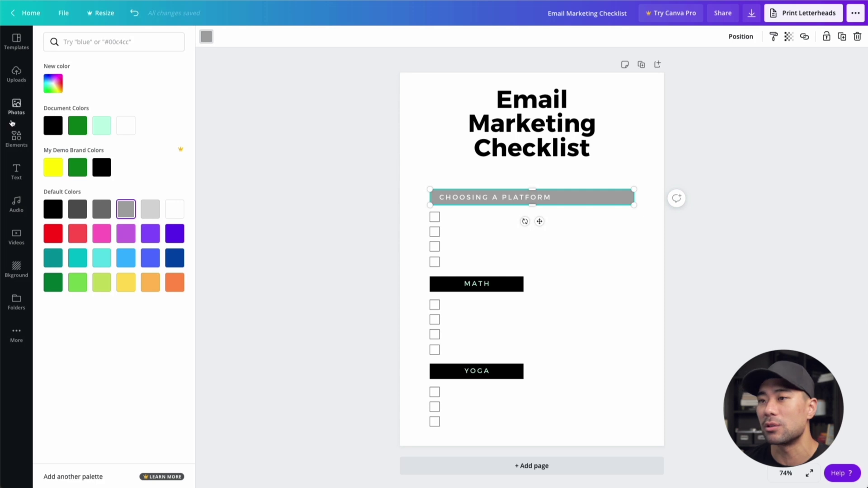
key(Escape)
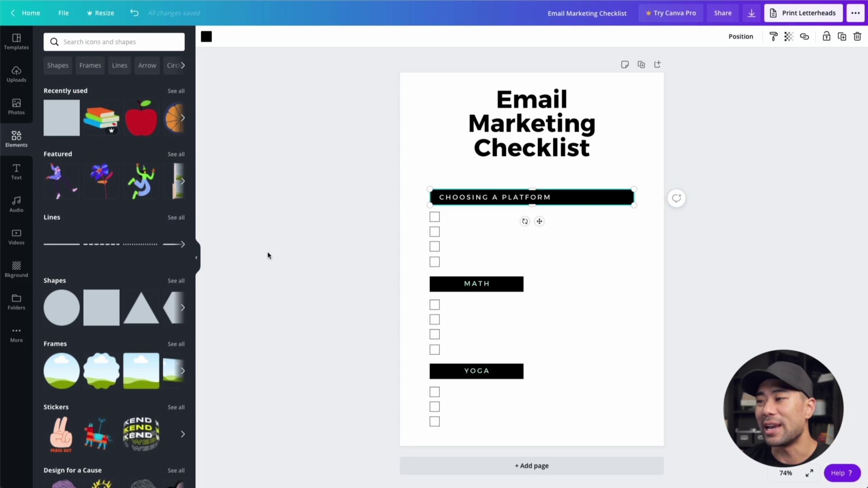
click(292, 258)
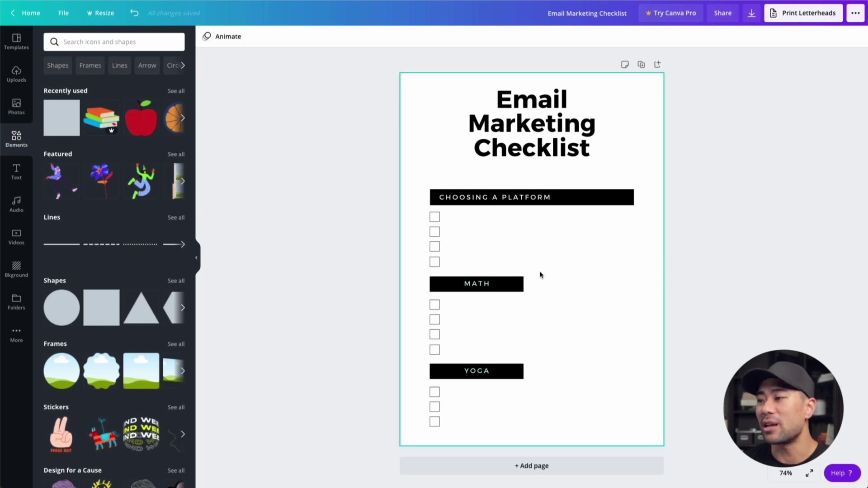
Step: Delete the MATH and YOGA sections
drag(414, 279, 546, 435)
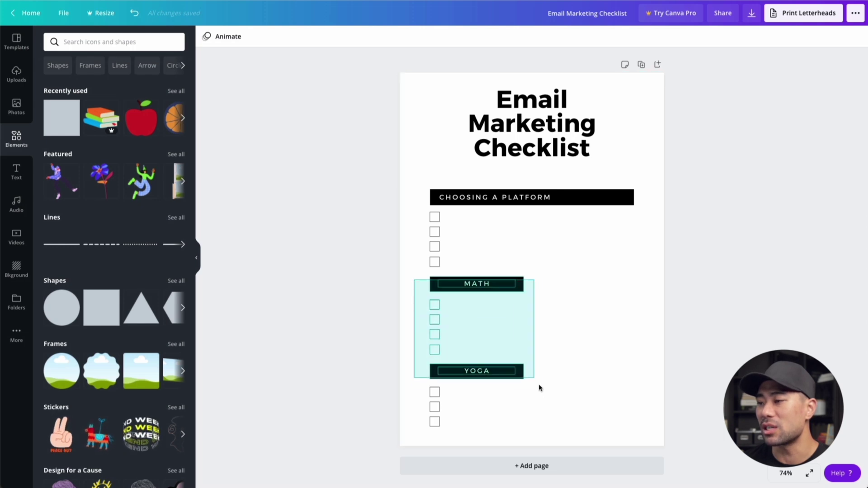
key(Delete)
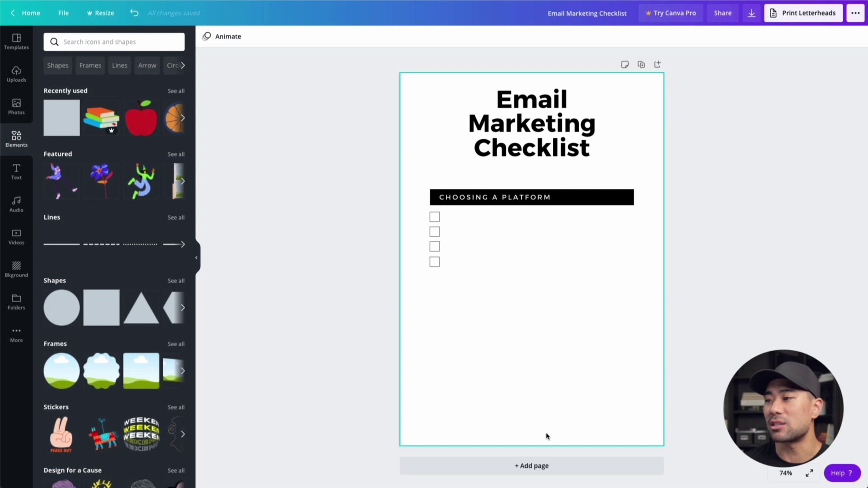
click(434, 221)
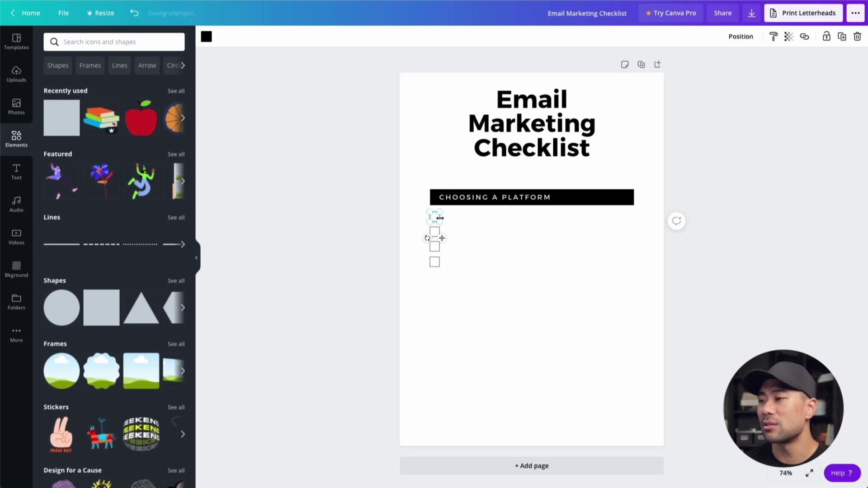
click(456, 222)
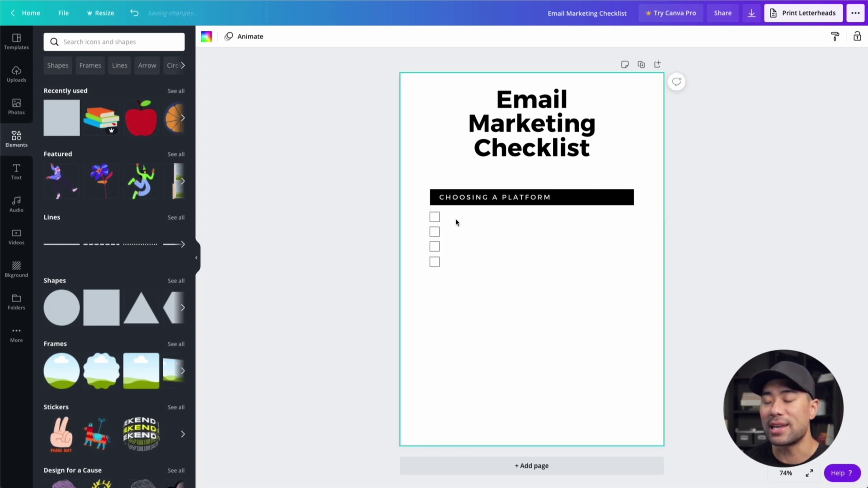
Step: Shrink the first checkbox to match the size of the three below it
click(16, 172)
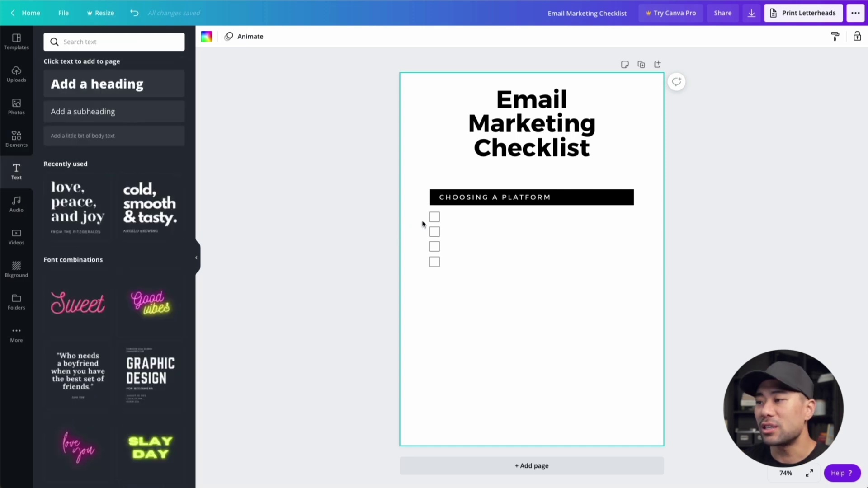
click(436, 221)
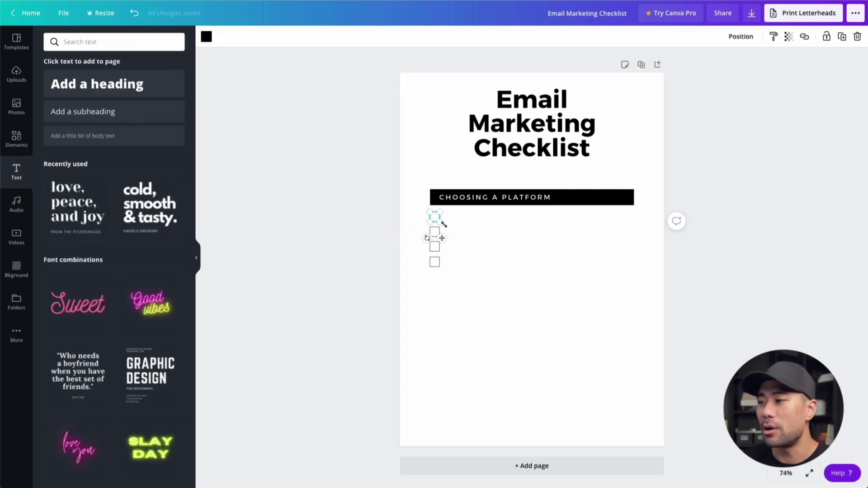
drag(439, 221, 448, 231)
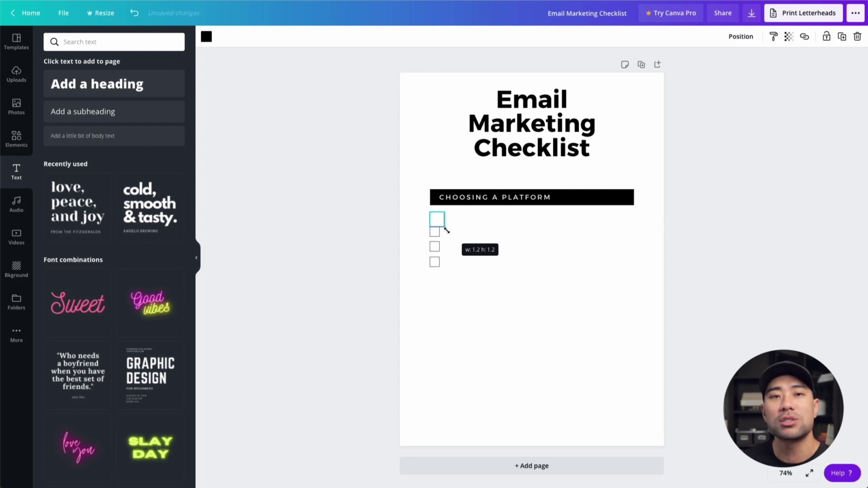
drag(447, 231, 438, 225)
click(387, 266)
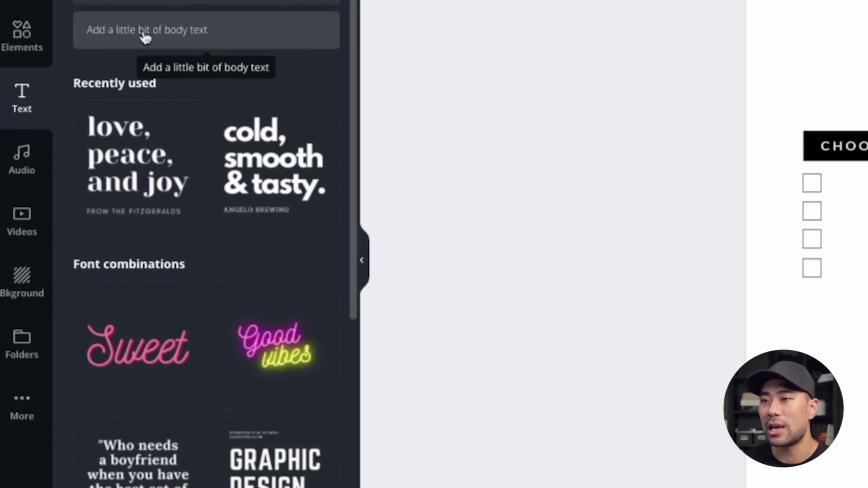
Step: Add a body text box reading 'Platform 1' and move it beside the first checkbox
click(159, 36)
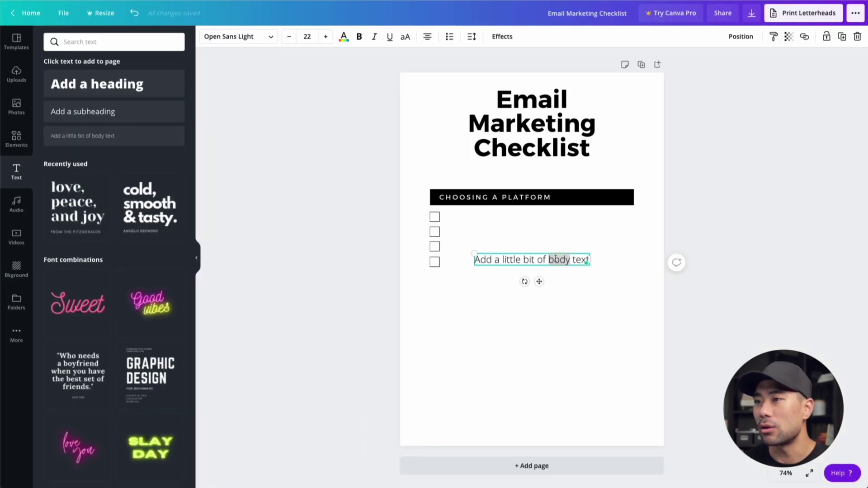
triple_click(556, 258)
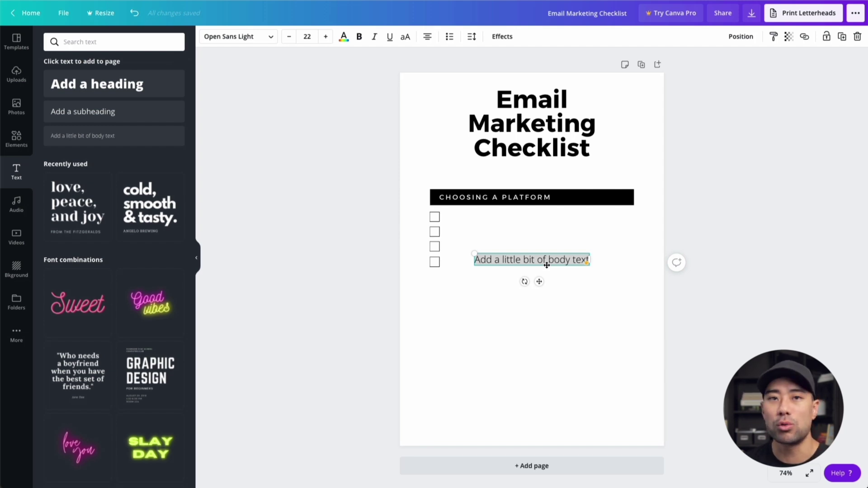
text(Platform 1)
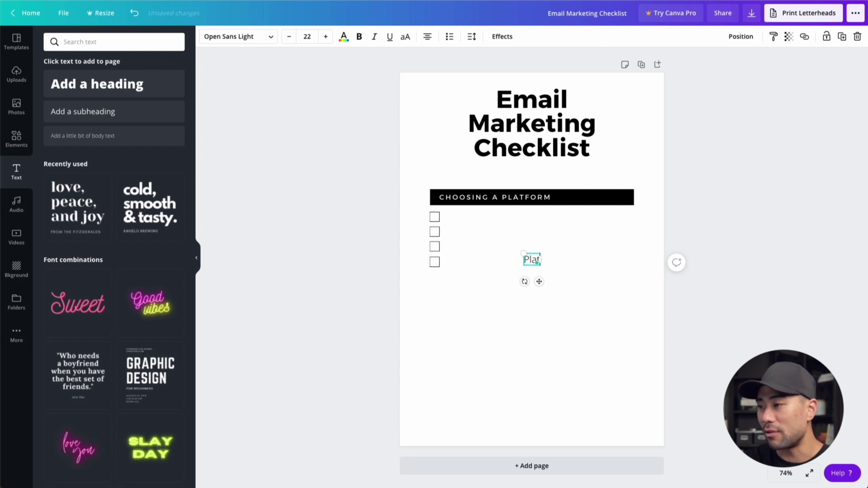
click(538, 302)
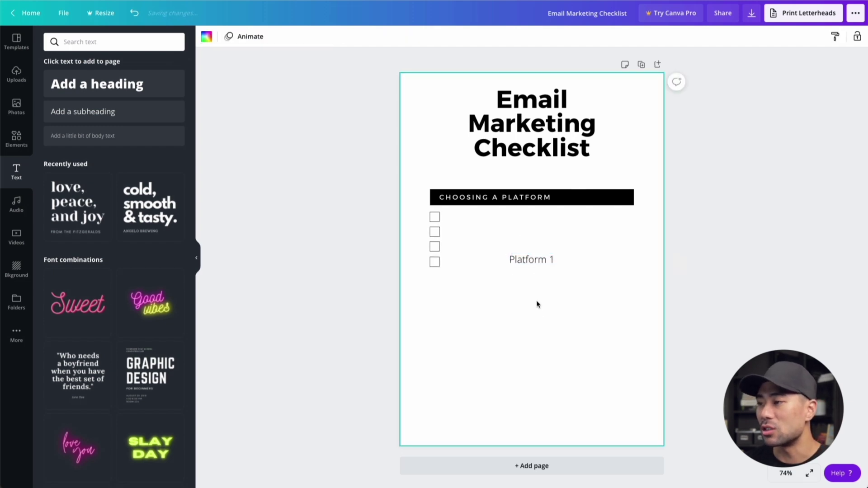
drag(533, 262, 469, 223)
click(509, 323)
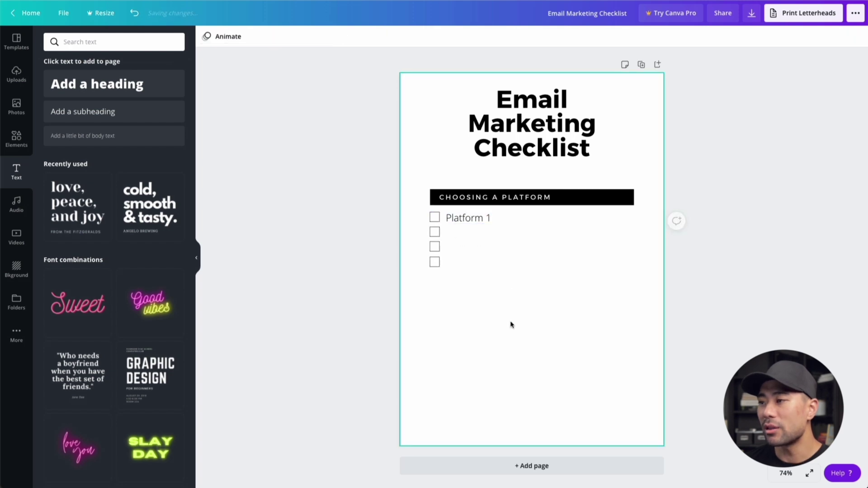
Step: Add a 'Platform 2' line below it and widen the text box across the section
click(471, 220)
click(475, 218)
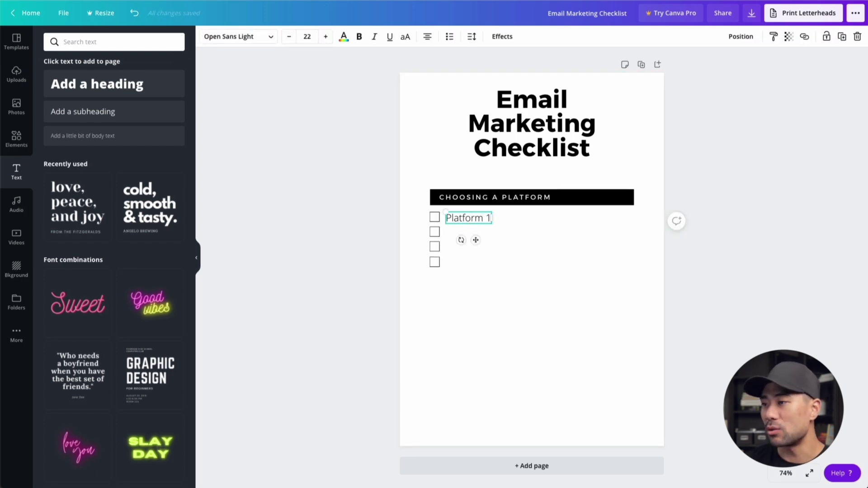
key(Return)
text(latfo)
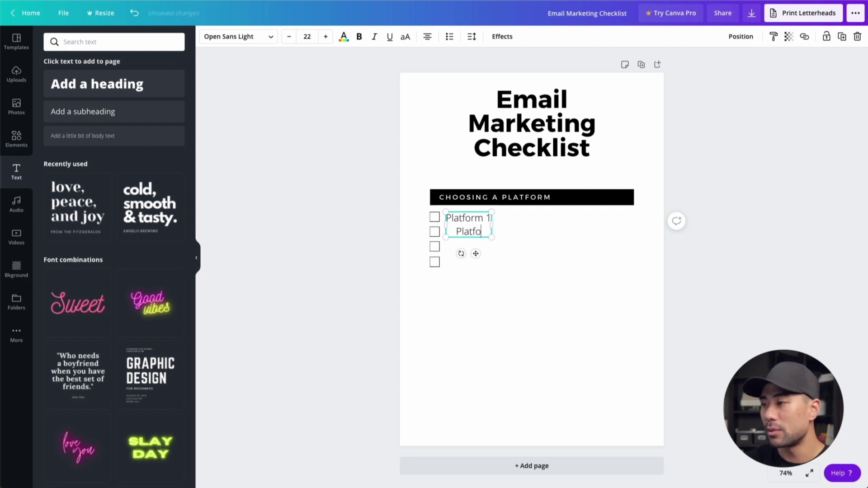
text(rm 2)
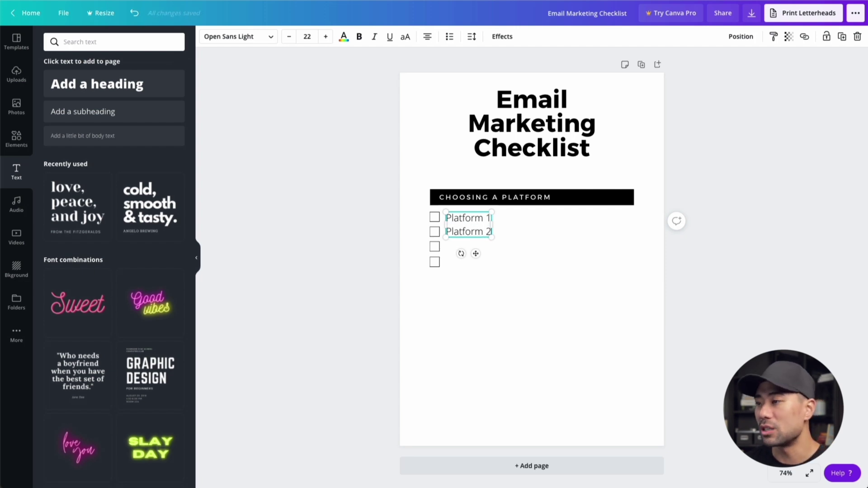
key(ctrl+a)
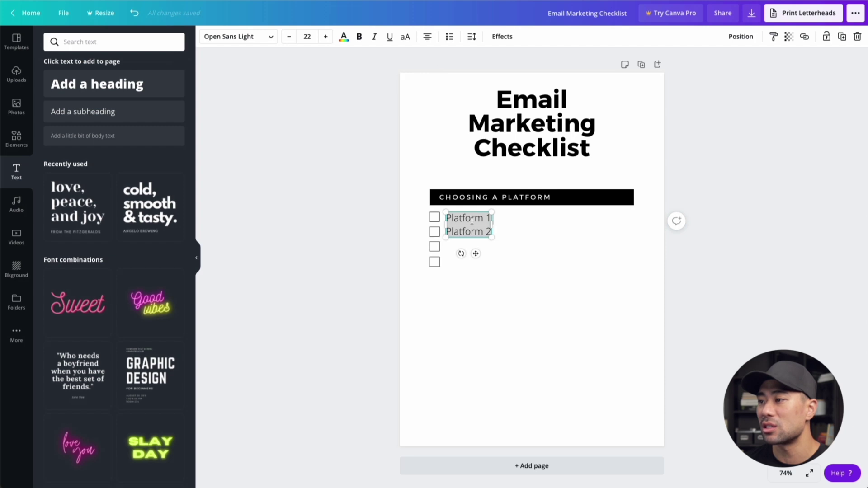
click(493, 261)
click(489, 231)
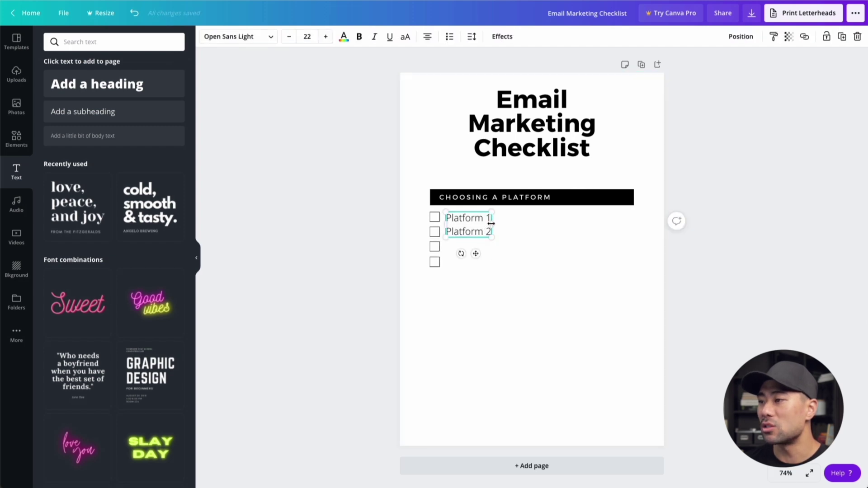
drag(490, 223, 632, 227)
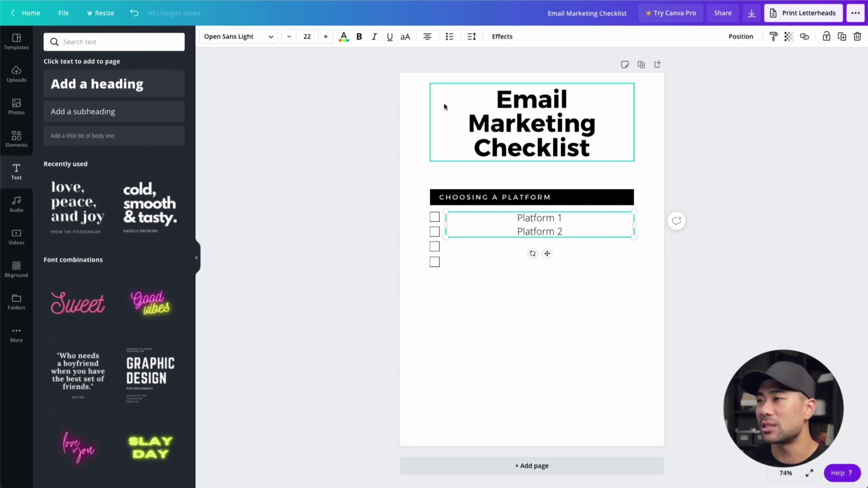
Step: Left-align the Platform lines and remove the blank line so Platform 2 sits beside its checkbox
click(426, 37)
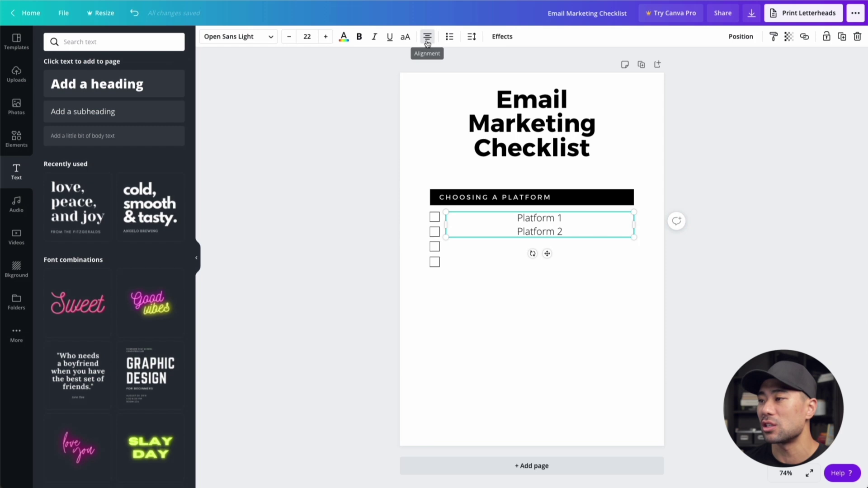
click(472, 294)
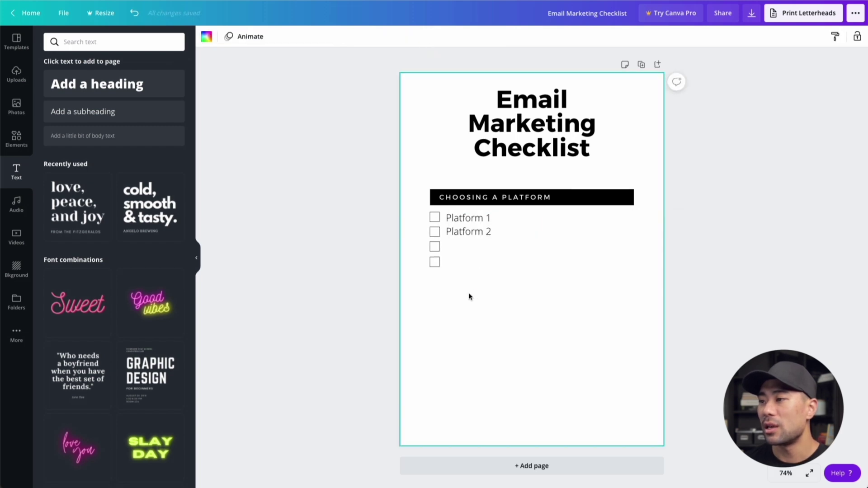
click(459, 233)
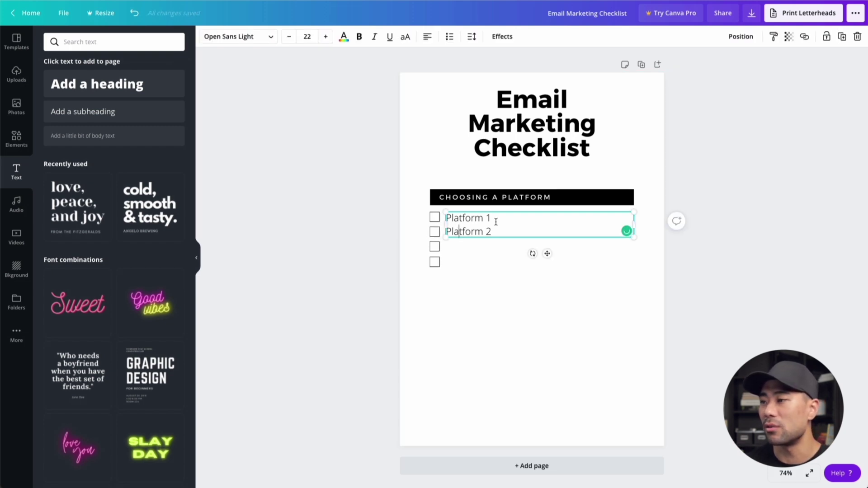
key(Return)
click(510, 354)
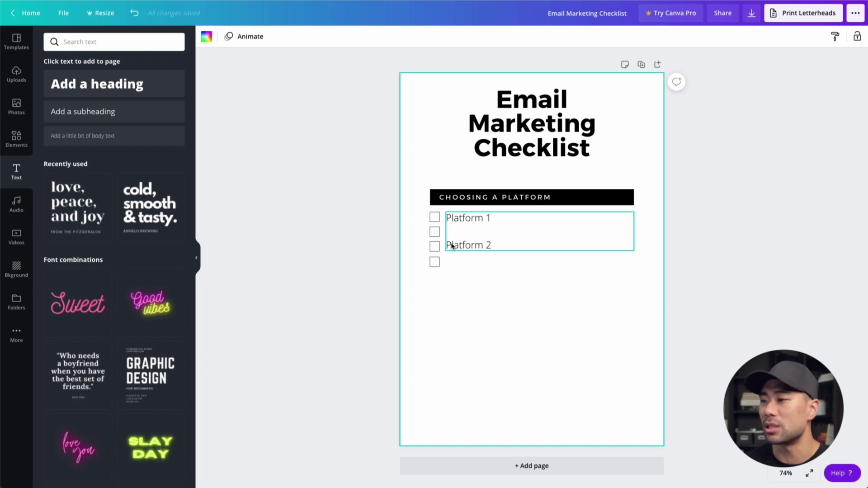
click(451, 244)
key(BackSpace)
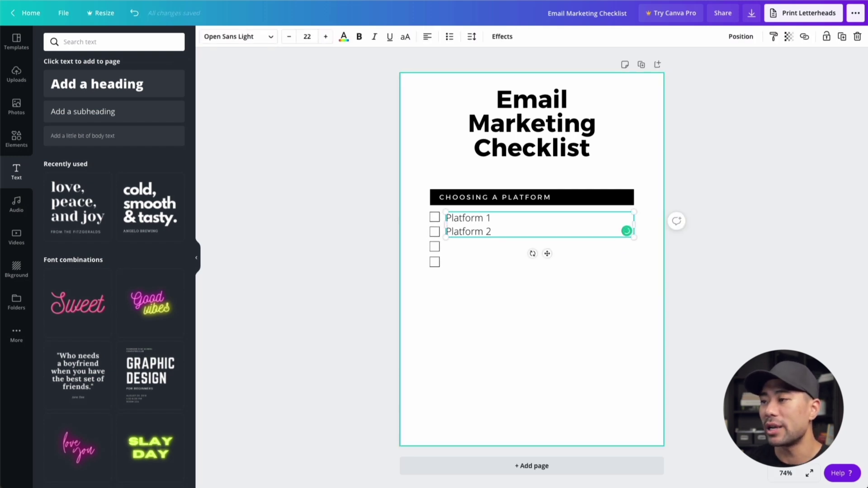
drag(493, 231, 447, 217)
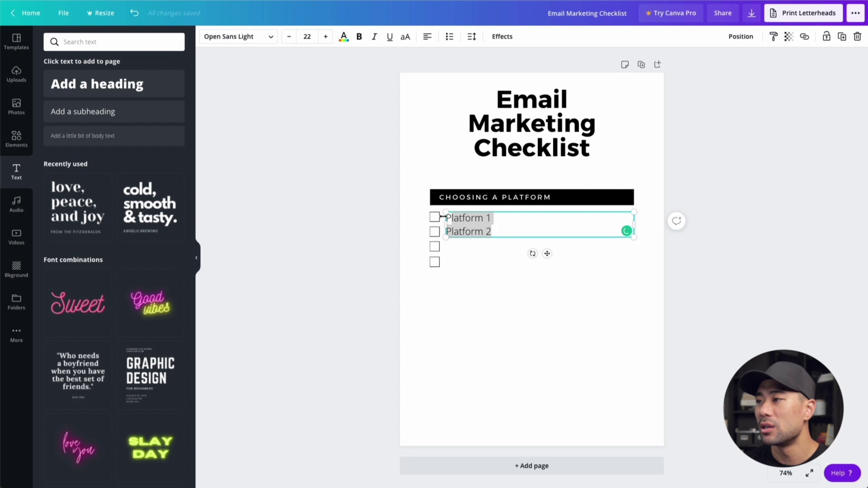
triple_click(460, 219)
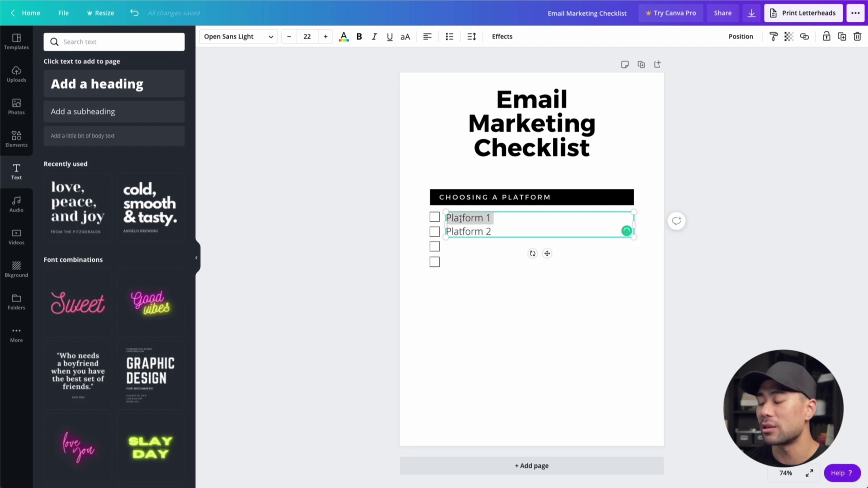
drag(487, 233, 446, 216)
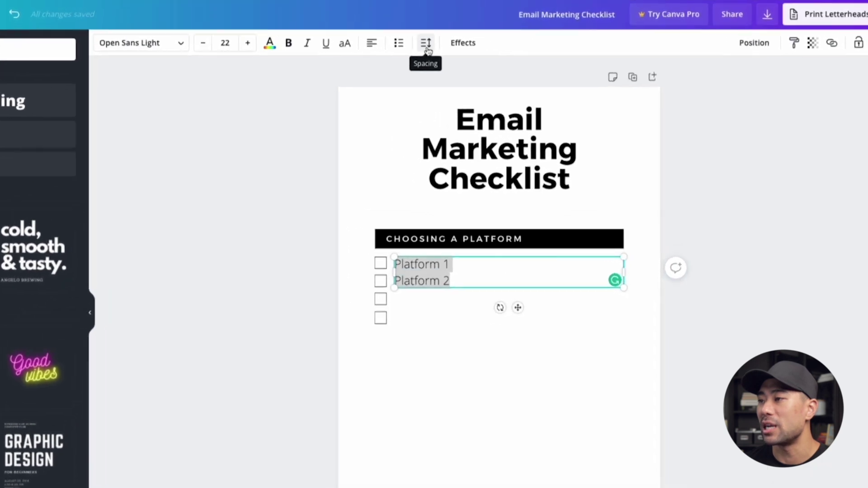
Step: Tighten the line height of the Platform list slightly
click(427, 51)
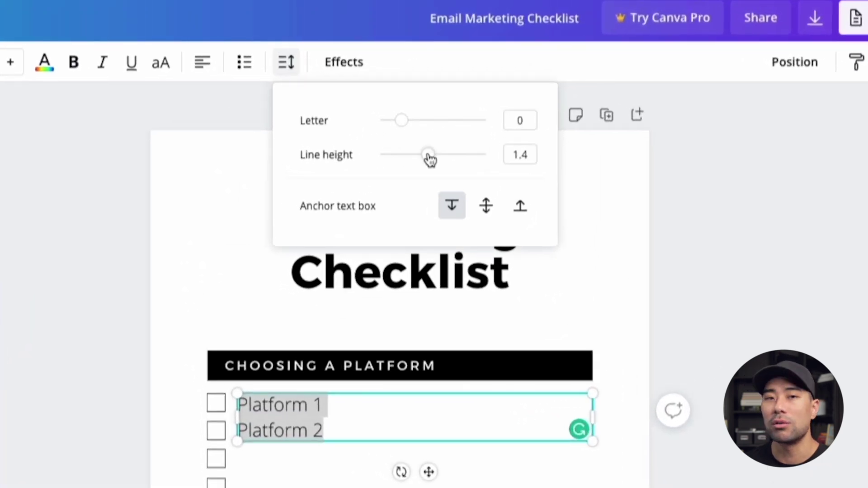
mouse_move(428, 156)
mouse_down()
mouse_move(385, 161)
mouse_move(431, 158)
mouse_up()
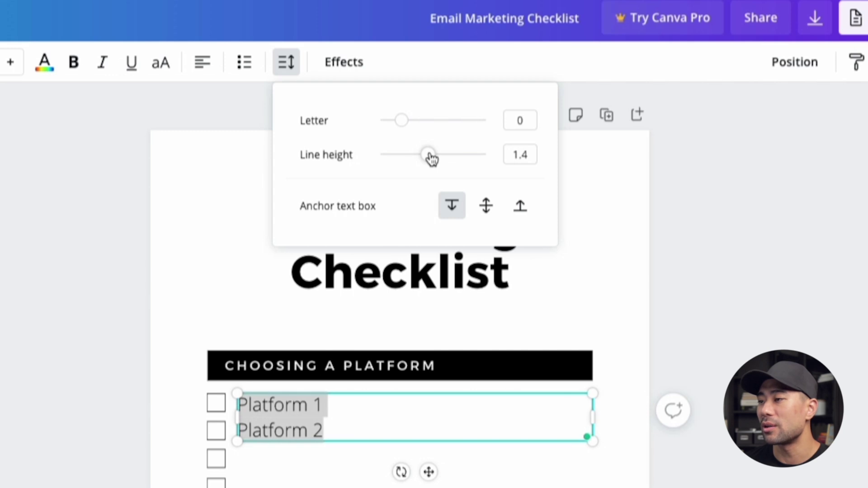
click(316, 325)
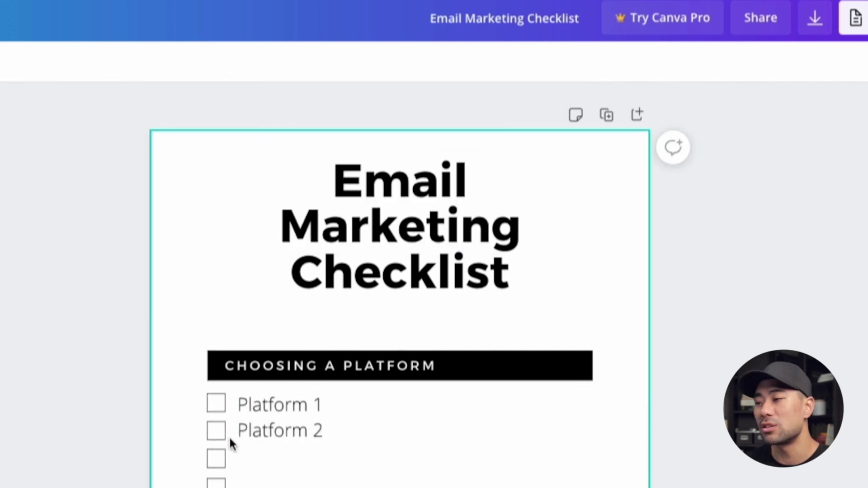
Step: Add 'Platform 3' and 'Platform 4' lines to the checklist
click(321, 429)
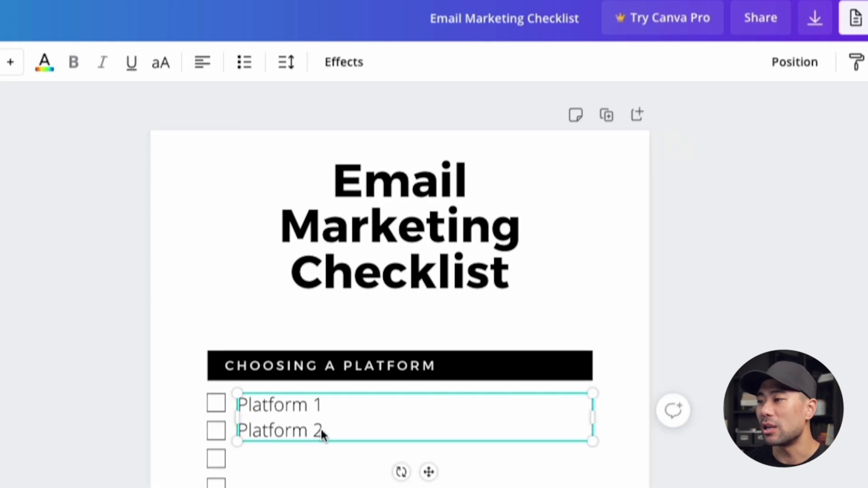
click(338, 432)
key(Return)
text(Pl)
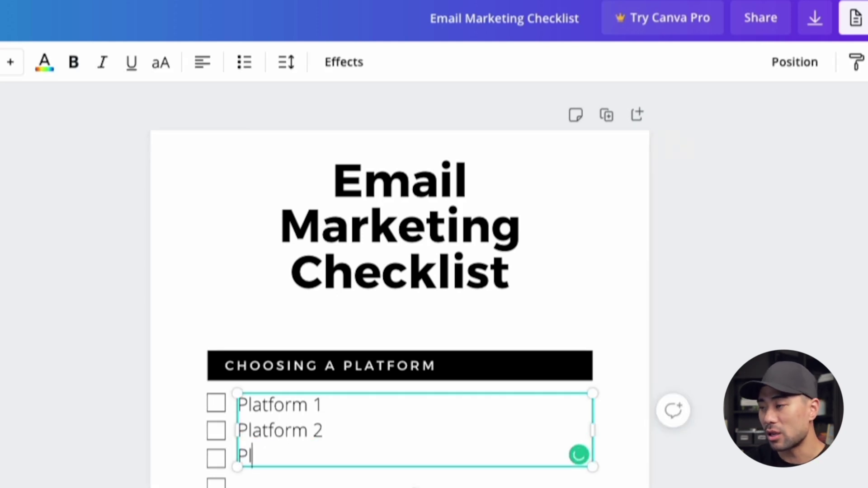
text(atfor)
text(m 3)
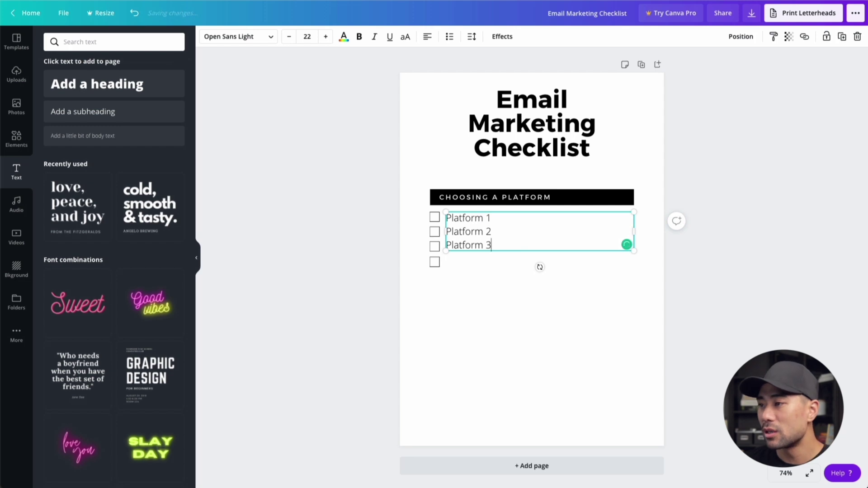
key(Return)
text(Pl)
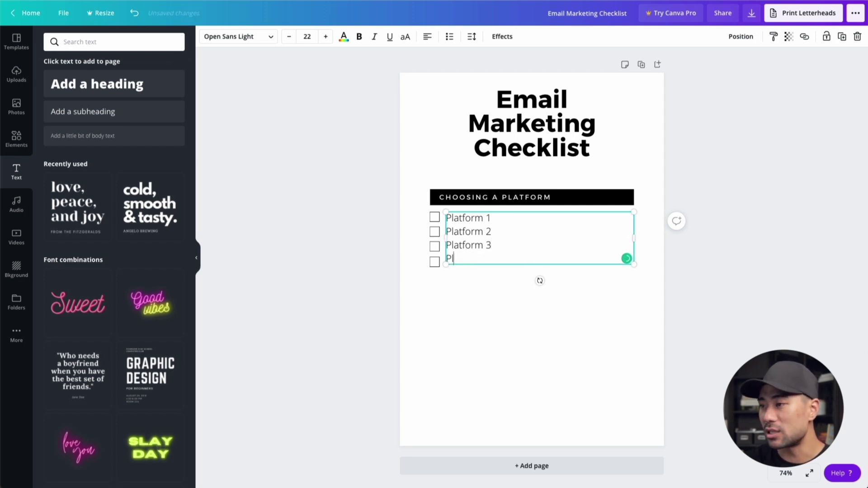
text(atform 4)
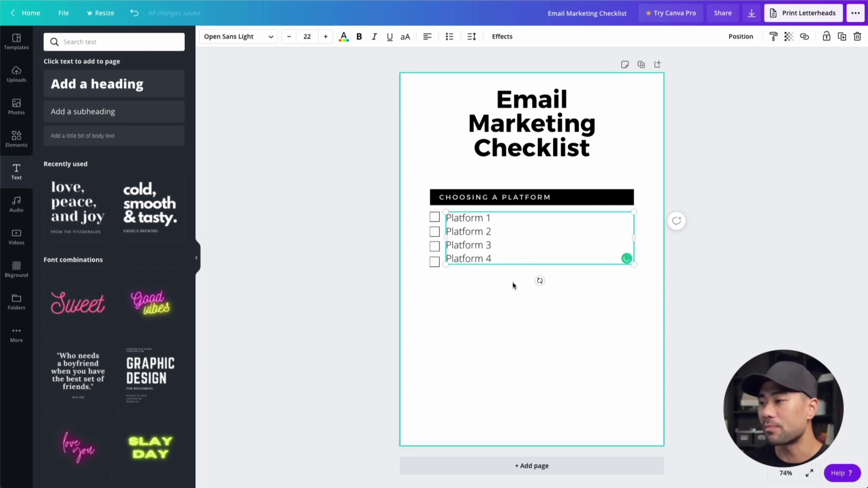
click(513, 285)
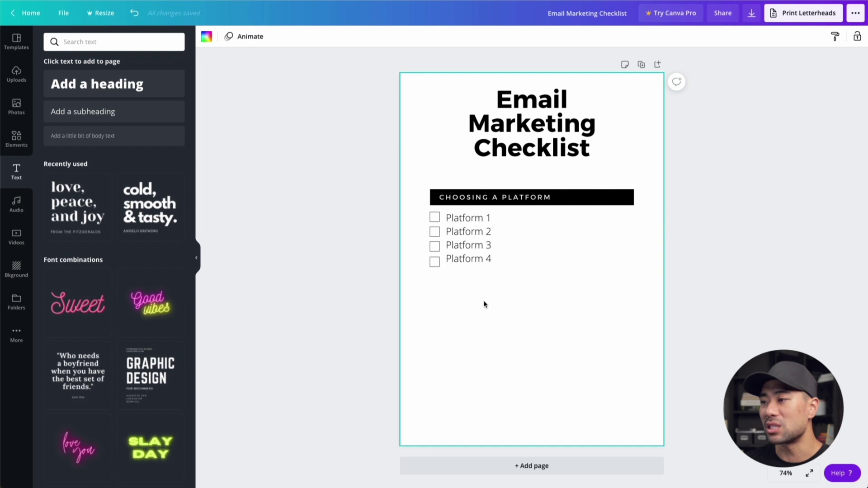
Step: Adjust the checklist's line spacing so each Platform label lines up with its checkbox
click(472, 259)
double_click(472, 259)
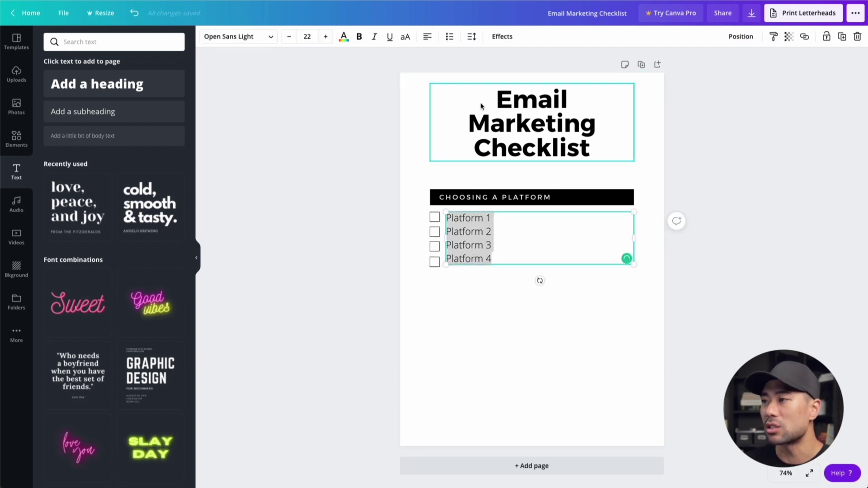
click(471, 37)
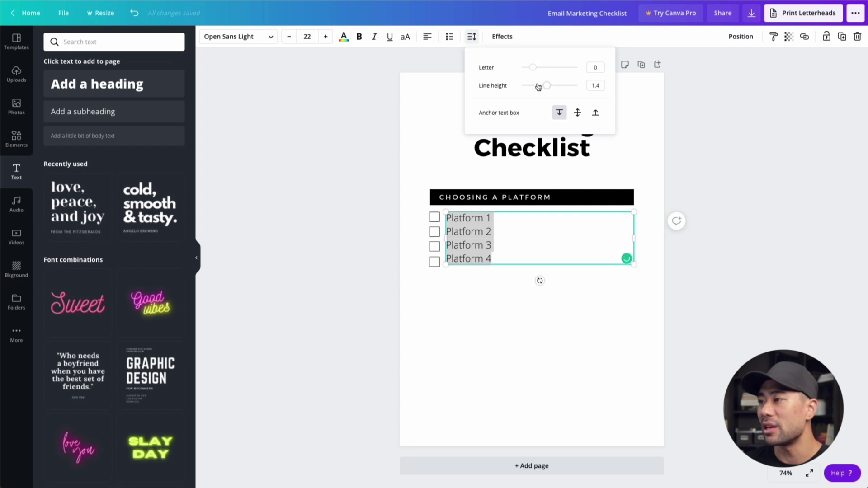
drag(546, 85, 548, 91)
click(540, 285)
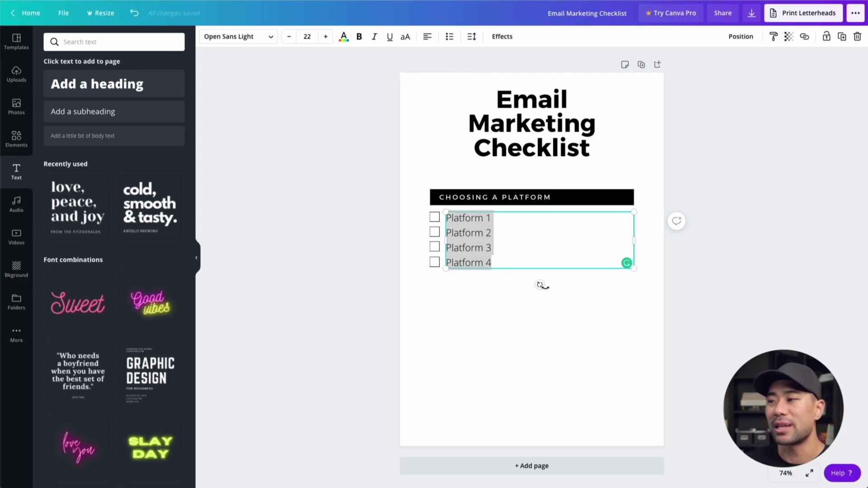
click(492, 382)
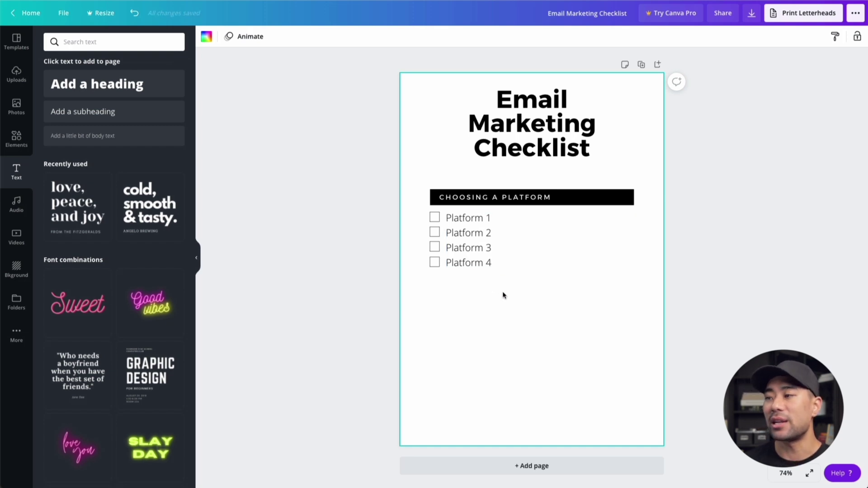
Step: Copy the heading with its Platform 1–4 checklist and paste the duplicate below the original
drag(592, 289, 423, 193)
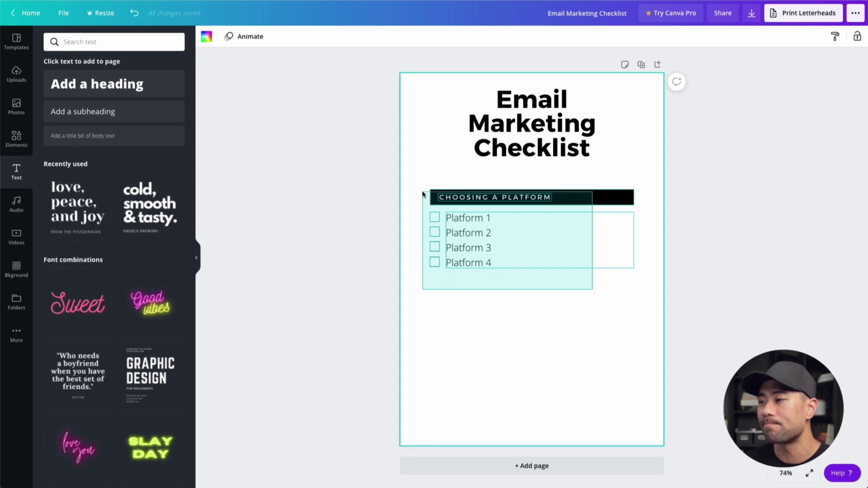
drag(423, 193, 423, 194)
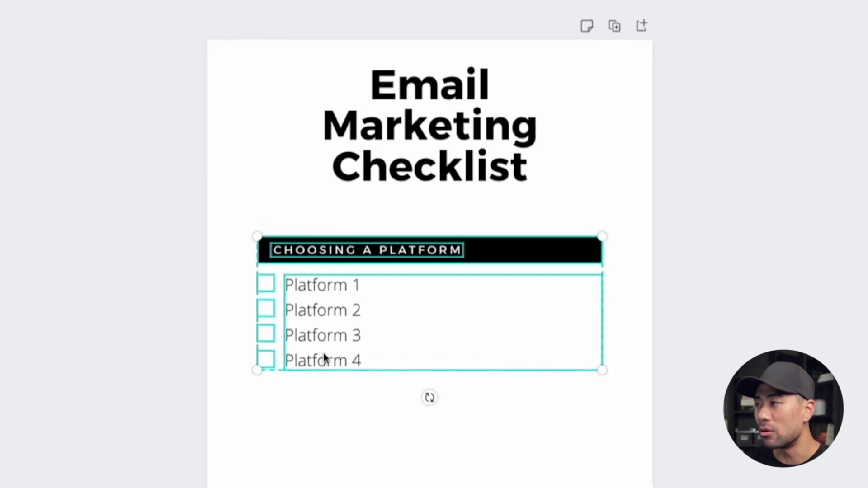
right_click(283, 344)
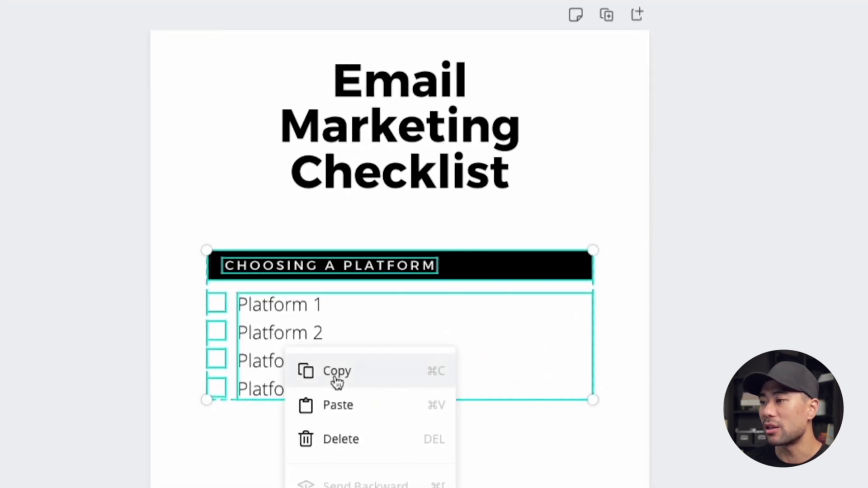
click(337, 370)
key(Escape)
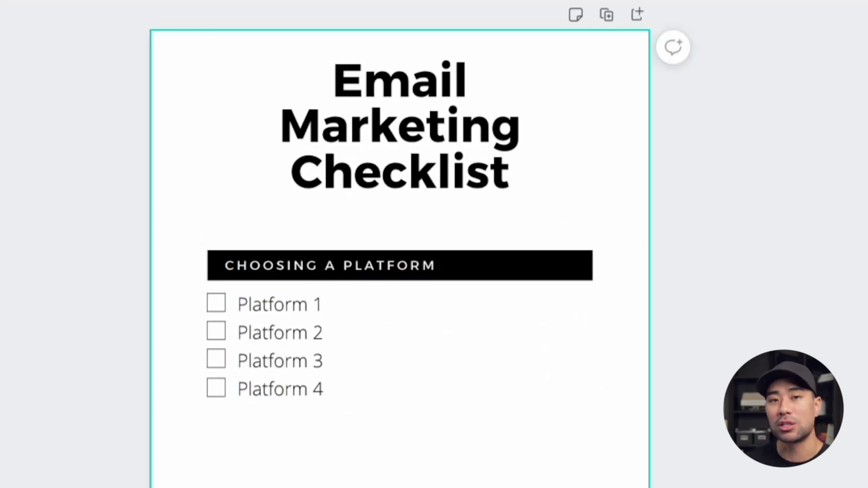
key(ctrl+v)
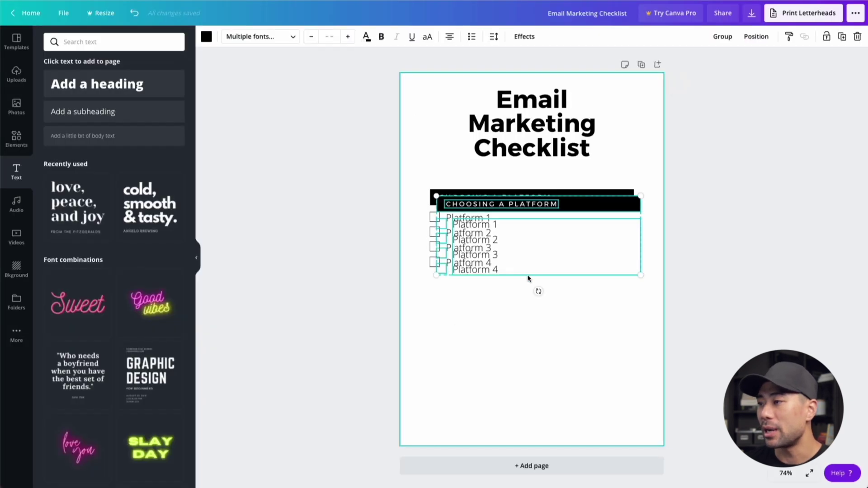
drag(547, 332, 542, 354)
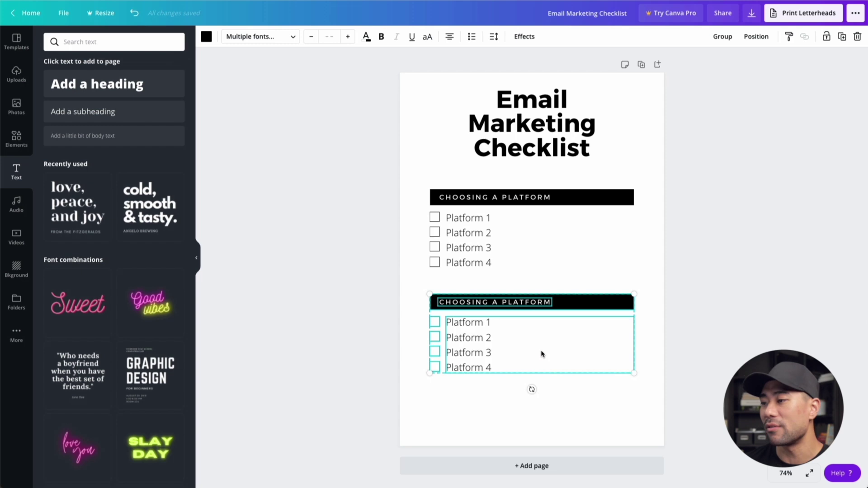
click(529, 400)
double_click(519, 303)
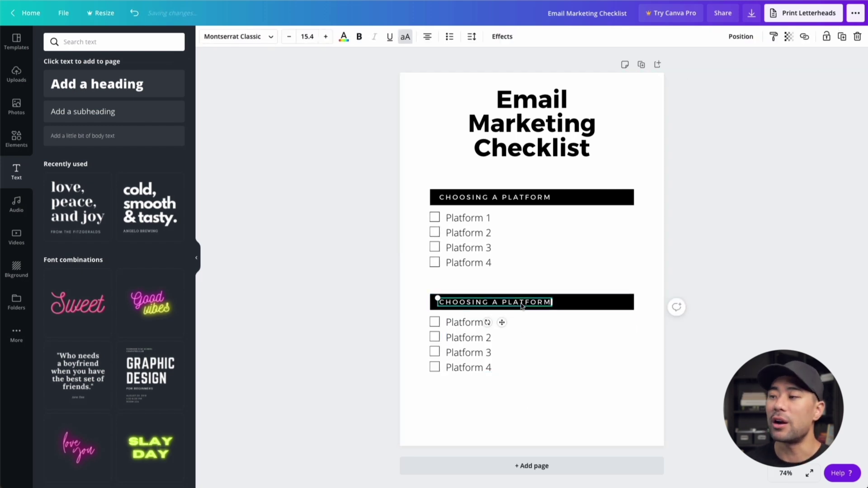
click(509, 393)
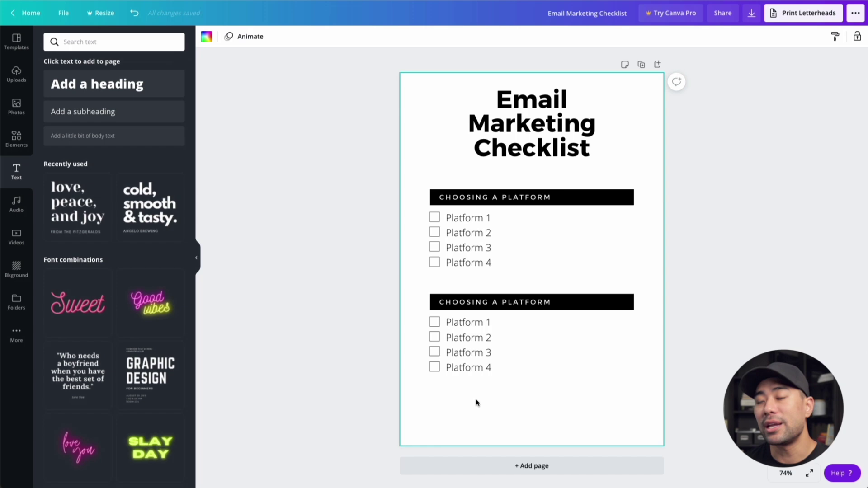
click(752, 16)
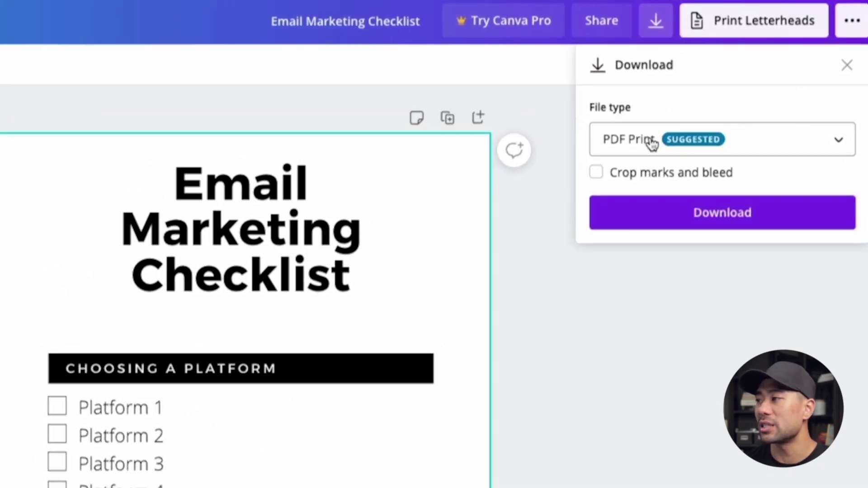
click(723, 98)
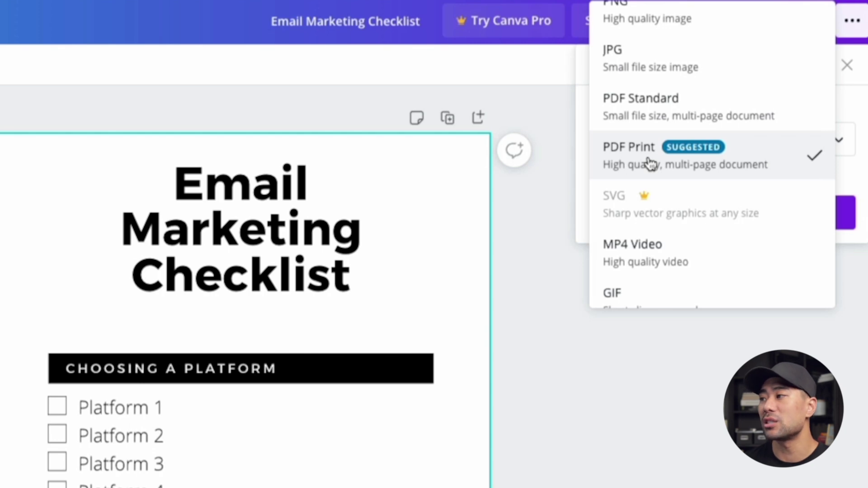
click(642, 442)
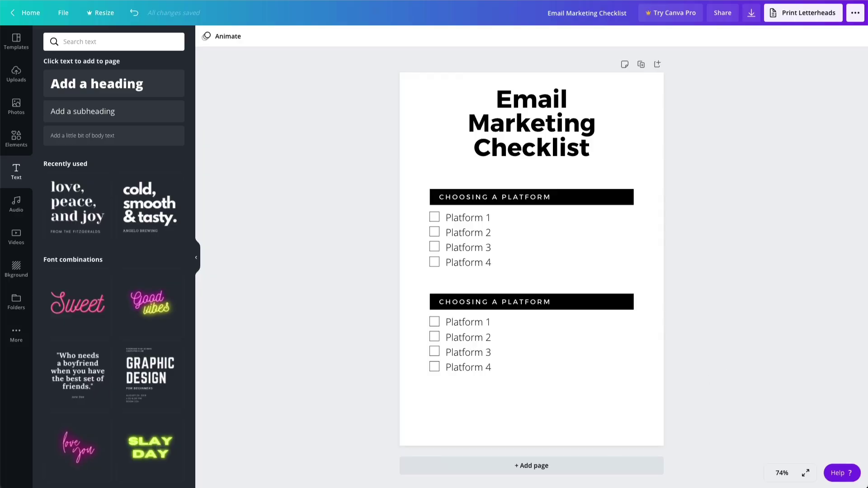
Step: Add a blank second page and bring up the template browser
click(528, 467)
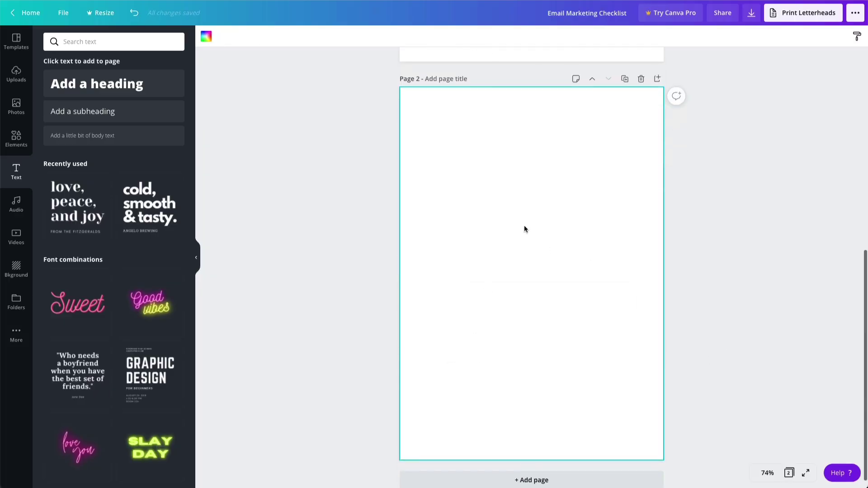
scroll(593, 185, up, 5)
scroll(593, 195, up, 2)
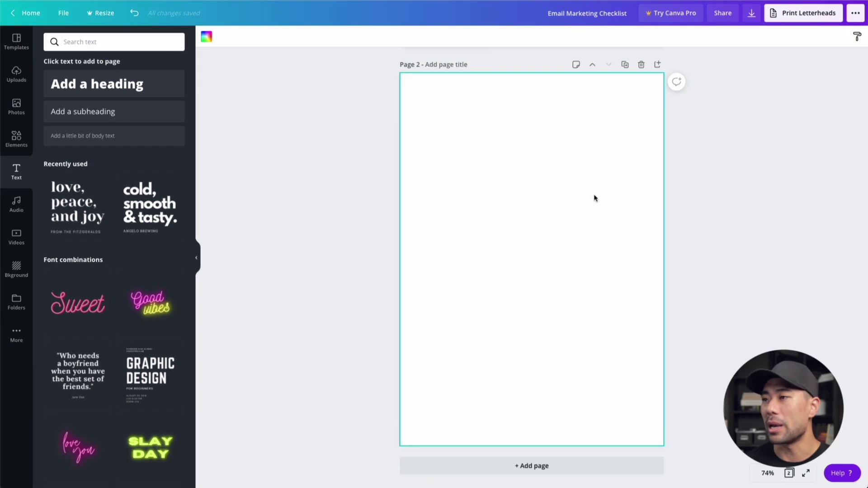
click(88, 43)
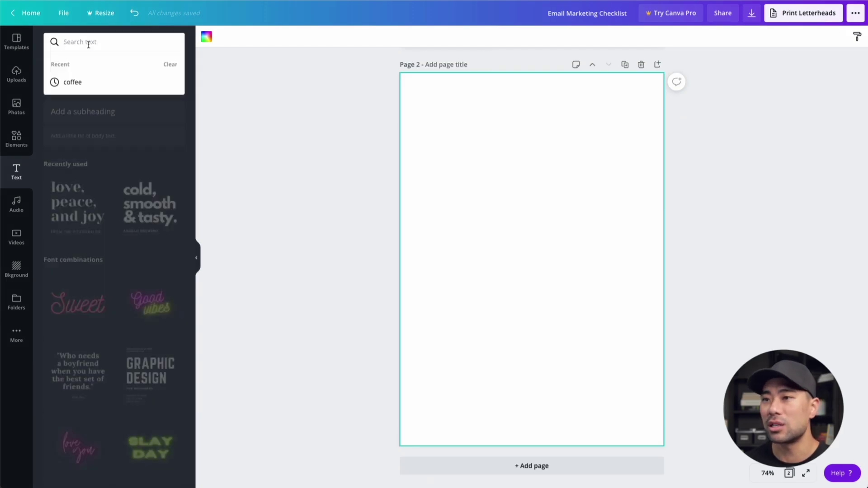
click(110, 47)
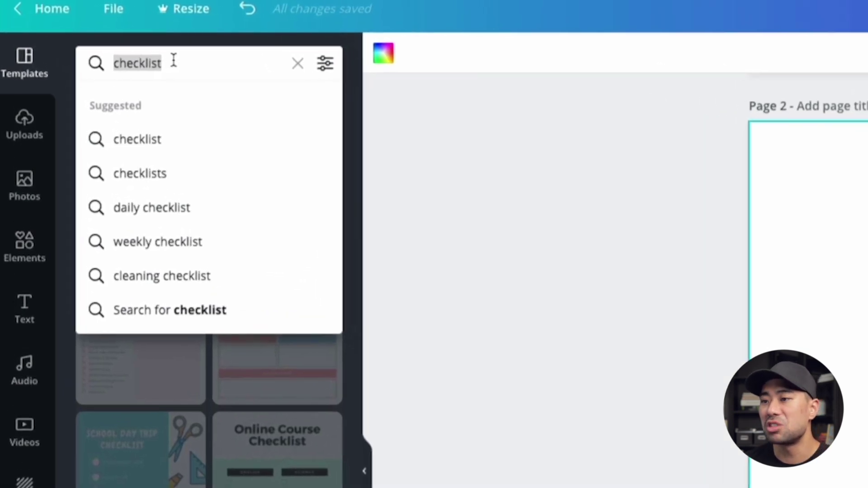
click(447, 296)
scroll(280, 378, up, 5)
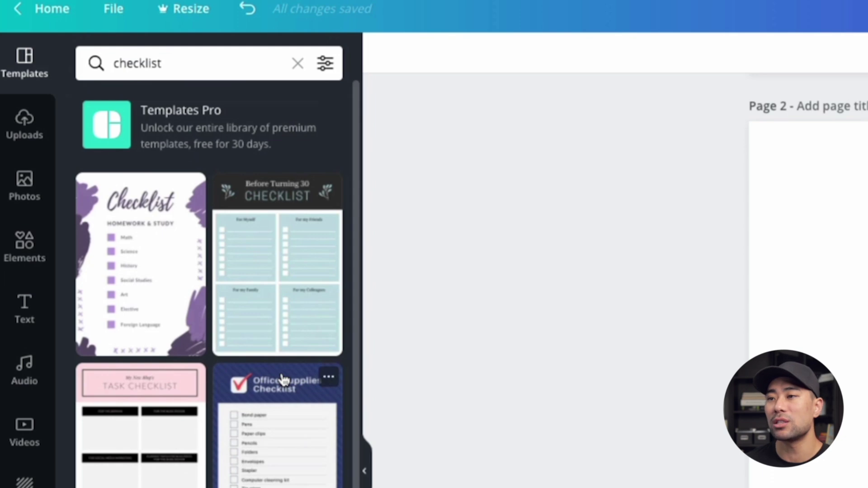
Step: Search templates for 'worksheet' and scroll down to the Going Organic design
double_click(213, 69)
text(wor)
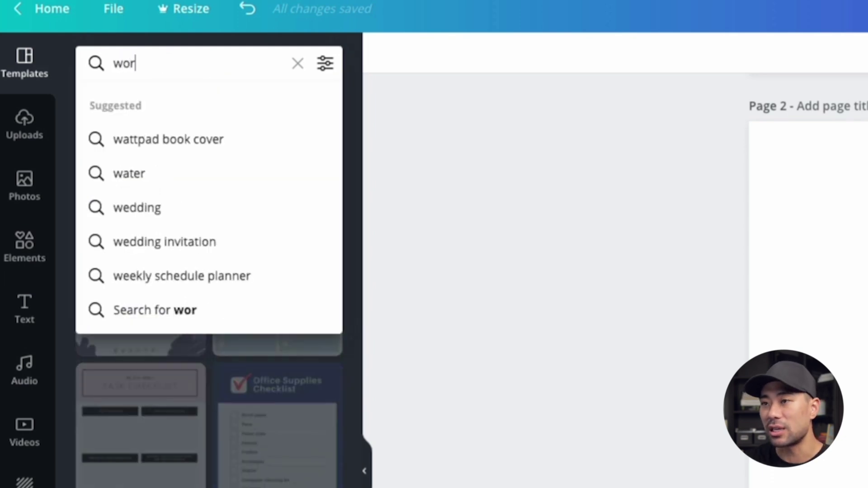
text(ksheet)
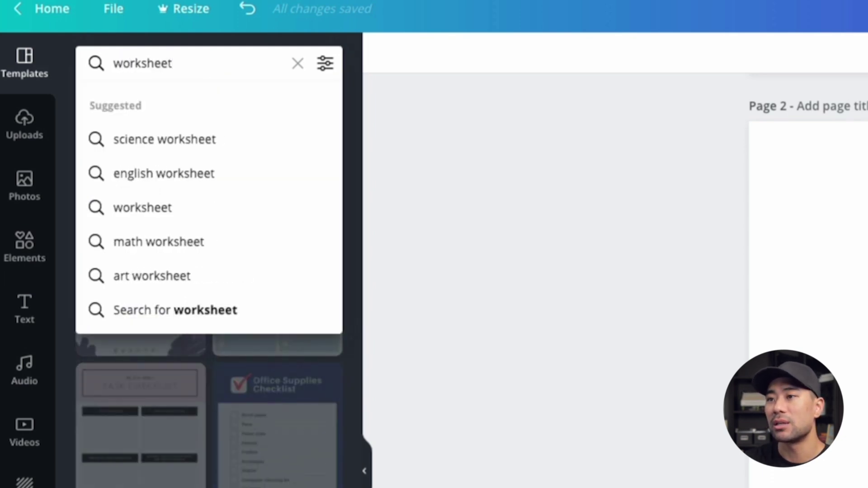
key(Return)
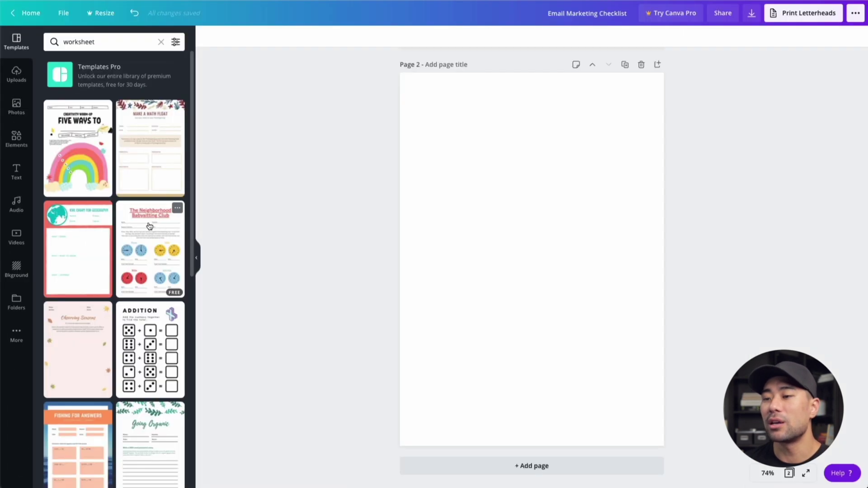
scroll(115, 293, down, 1)
scroll(115, 296, down, 2)
scroll(114, 298, down, 2)
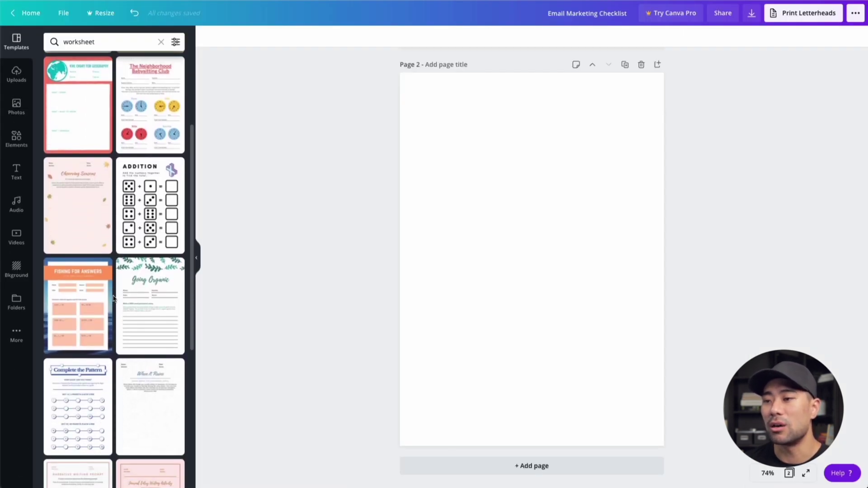
scroll(115, 296, down, 2)
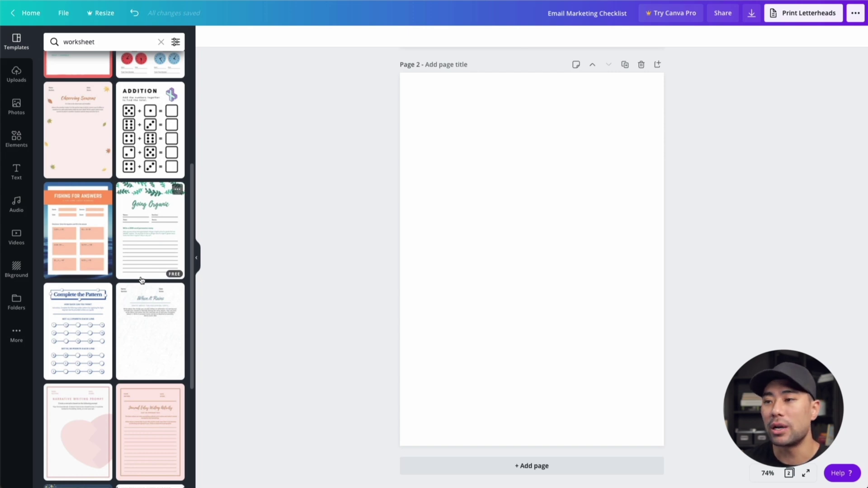
Step: Apply the Going Organic template to page 2 and inspect its essay prompt
click(152, 246)
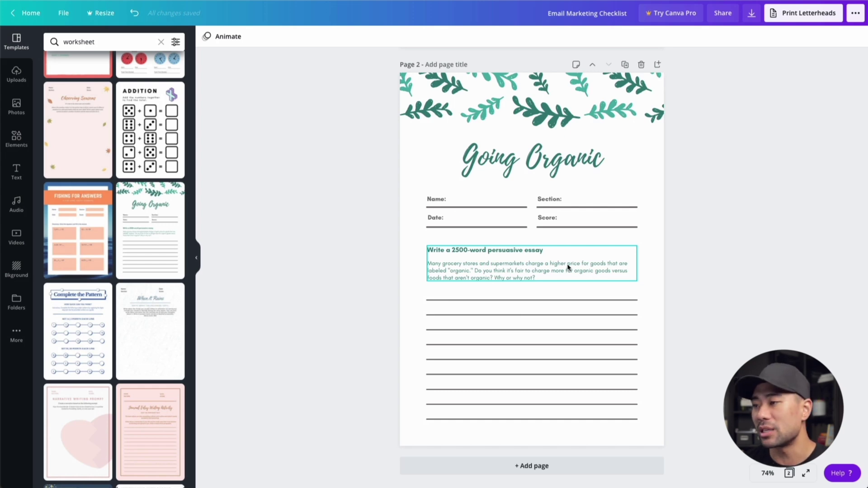
double_click(532, 267)
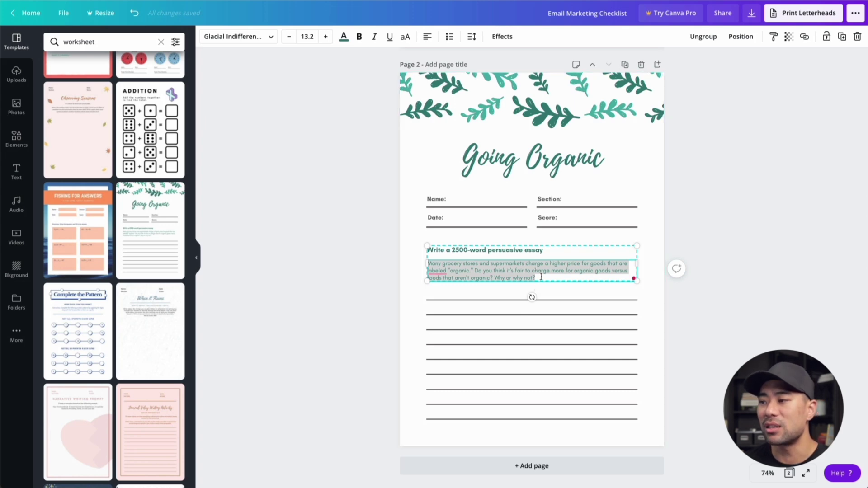
drag(537, 277, 428, 264)
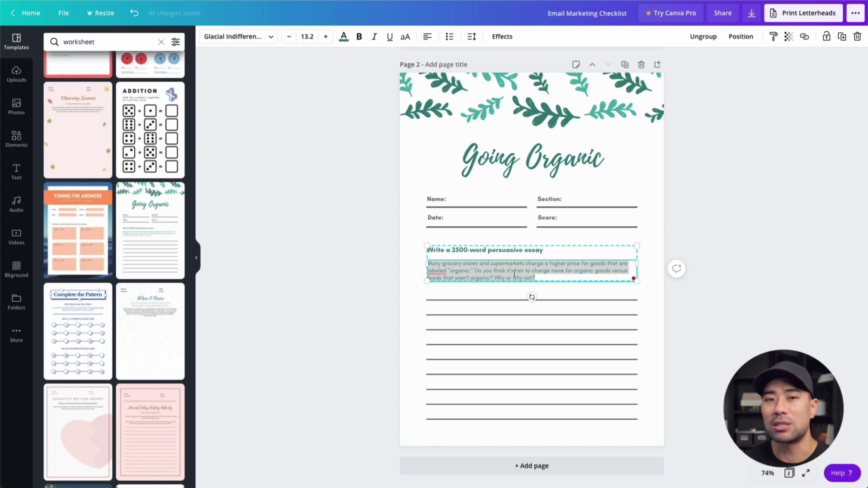
click(701, 382)
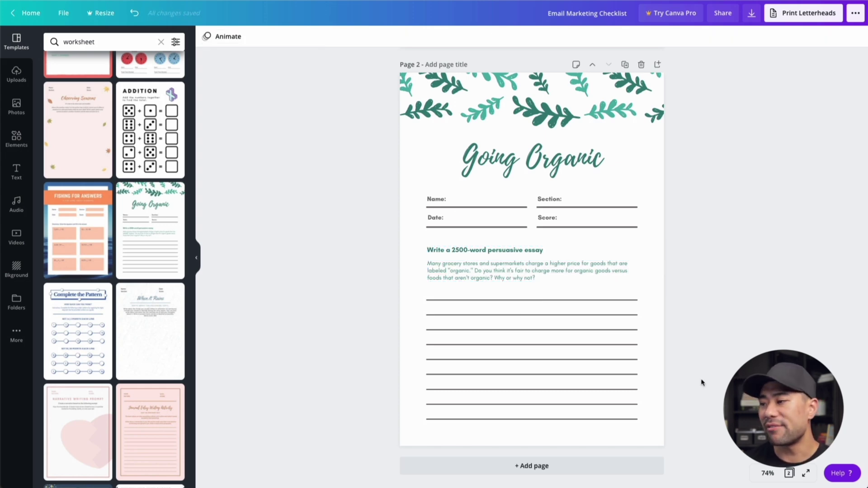
Step: Select the writing-lines group and individual answer lines beneath the essay prompt
click(570, 422)
click(573, 419)
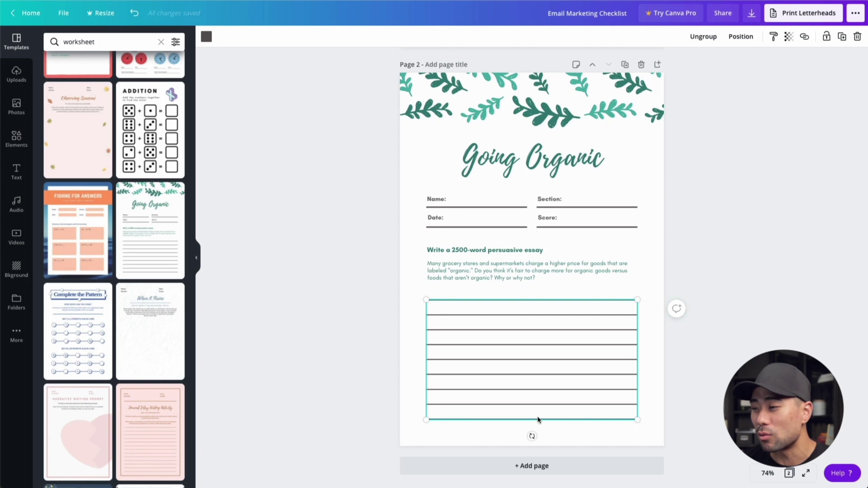
click(543, 406)
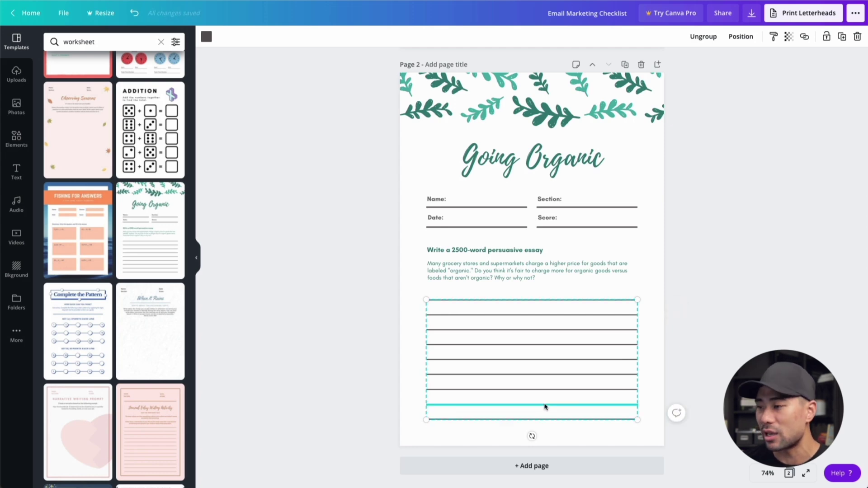
key(Escape)
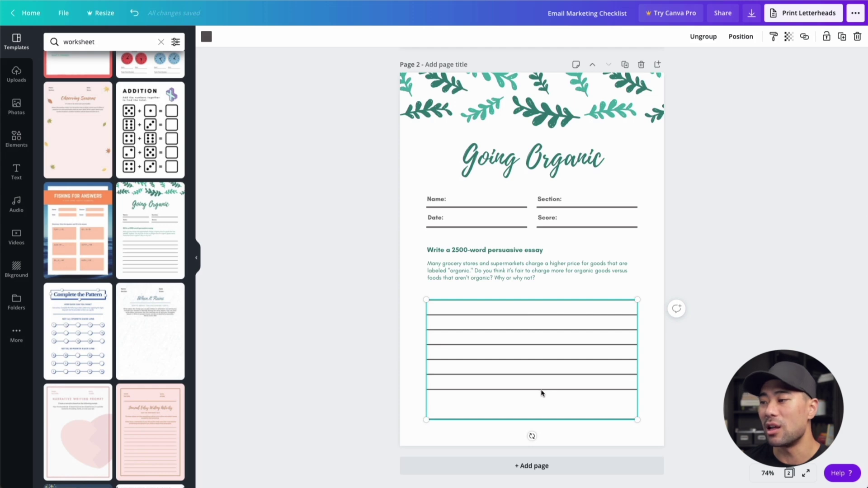
click(513, 425)
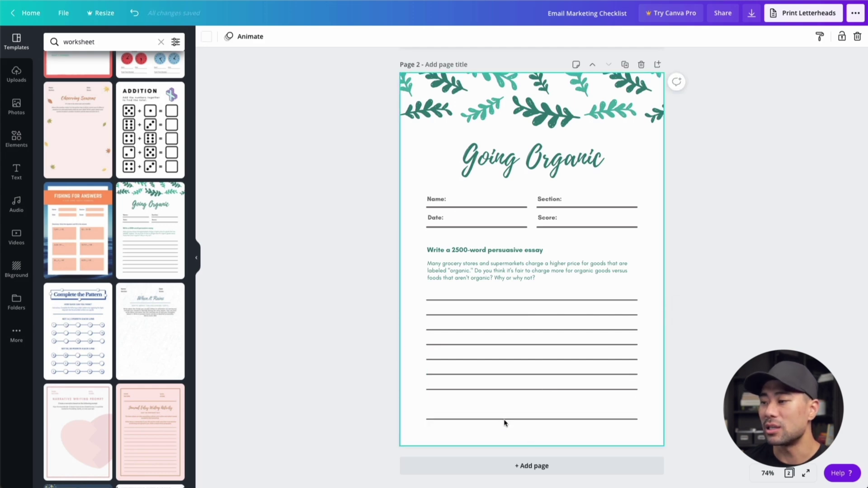
click(505, 422)
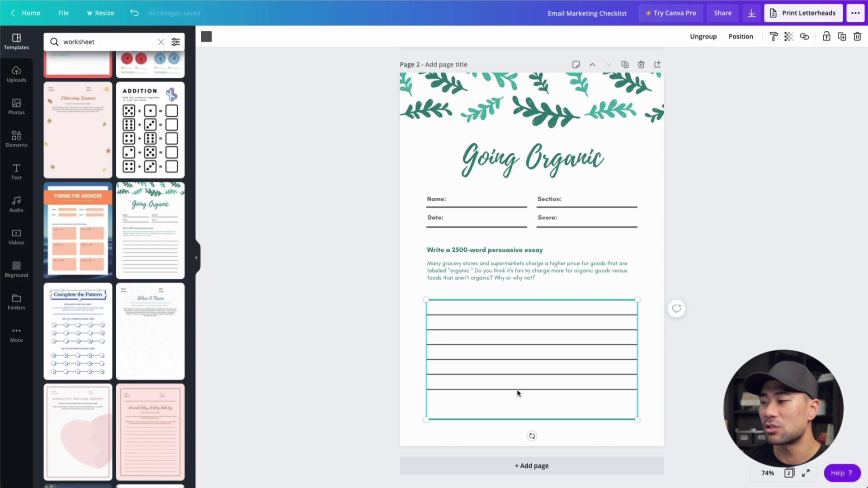
click(519, 374)
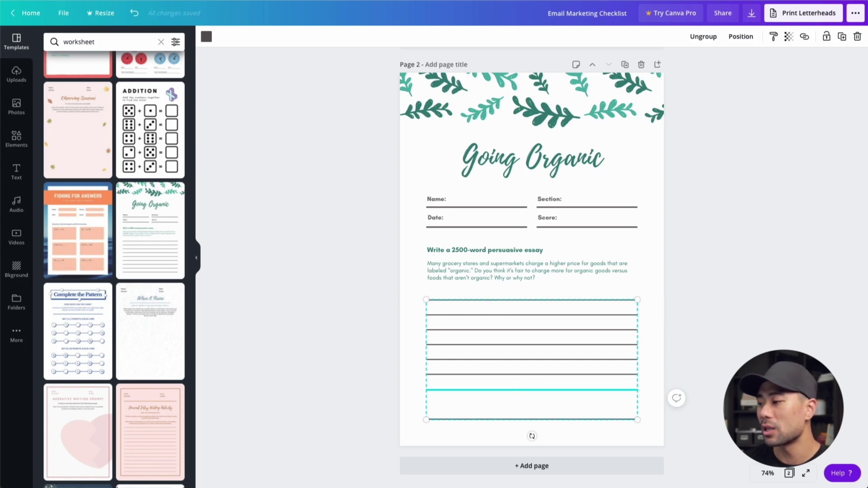
Step: Zoom to 100% and move the bottom answer line up to the block's lower edge
click(769, 473)
click(761, 333)
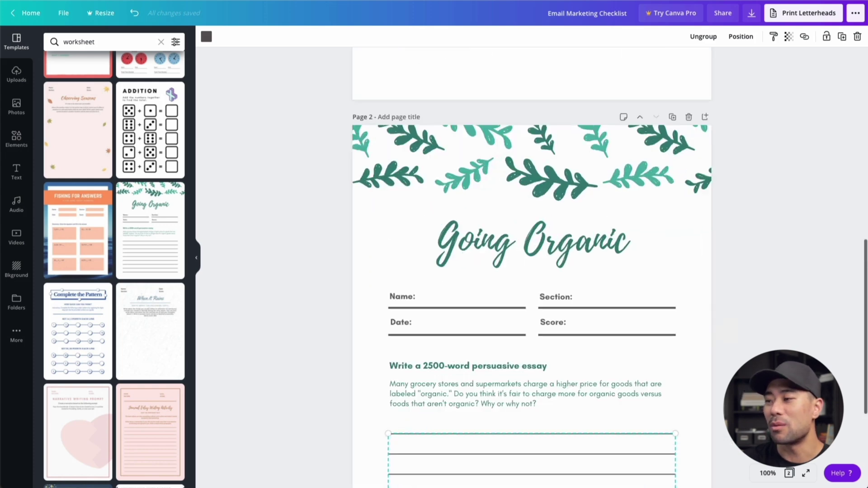
scroll(692, 329, down, 4)
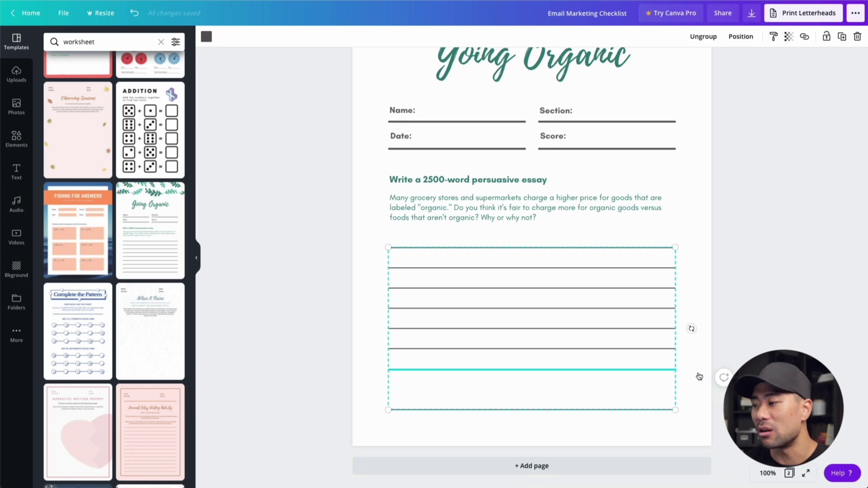
drag(584, 375, 547, 410)
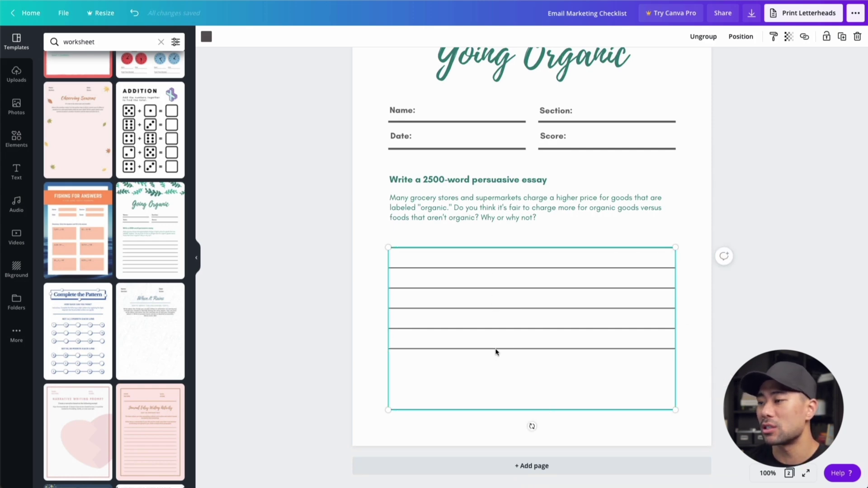
Step: Merge the spare answer lines together so only four writing lines remain
click(345, 368)
click(422, 362)
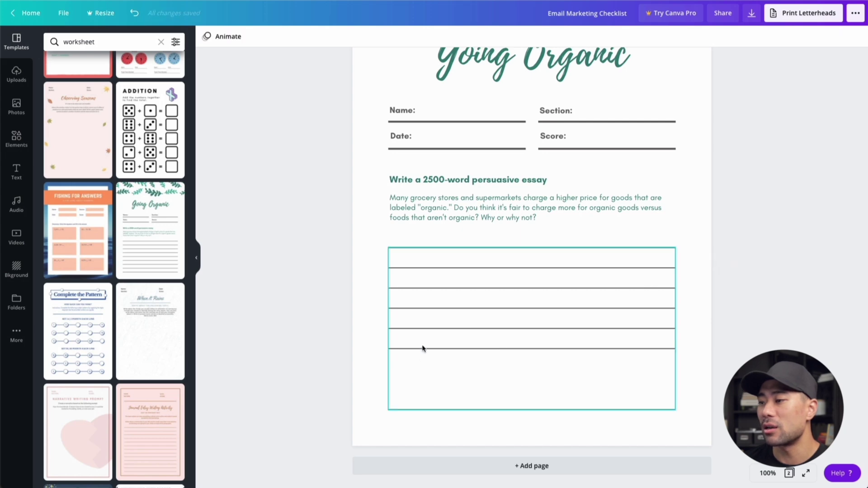
click(341, 366)
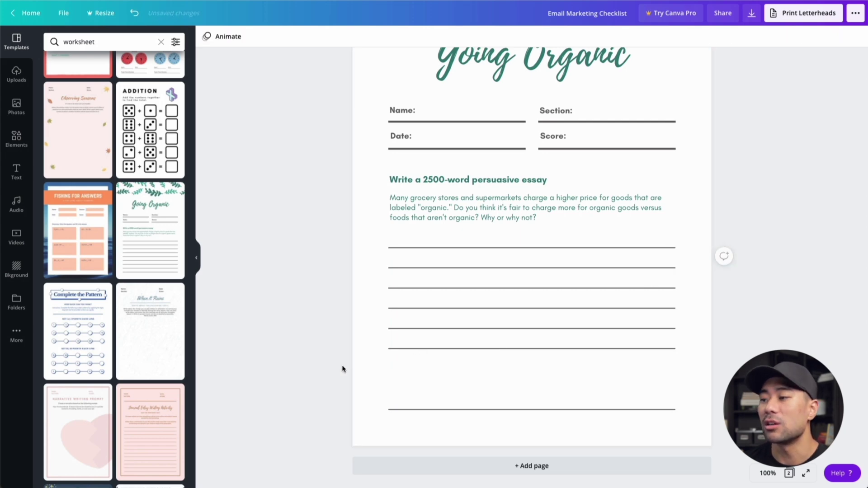
click(412, 354)
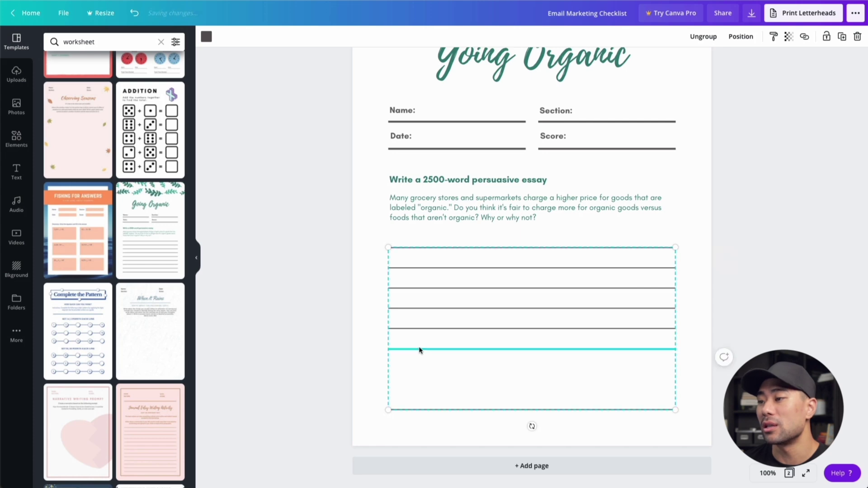
drag(419, 349, 448, 324)
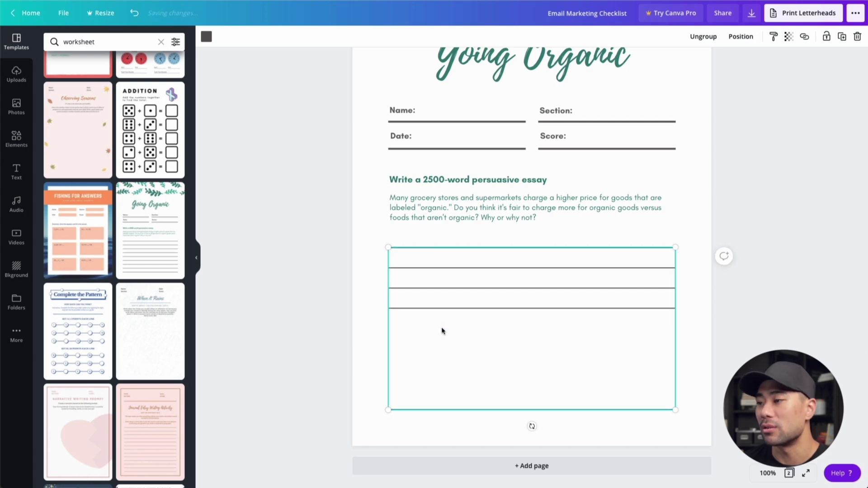
click(777, 306)
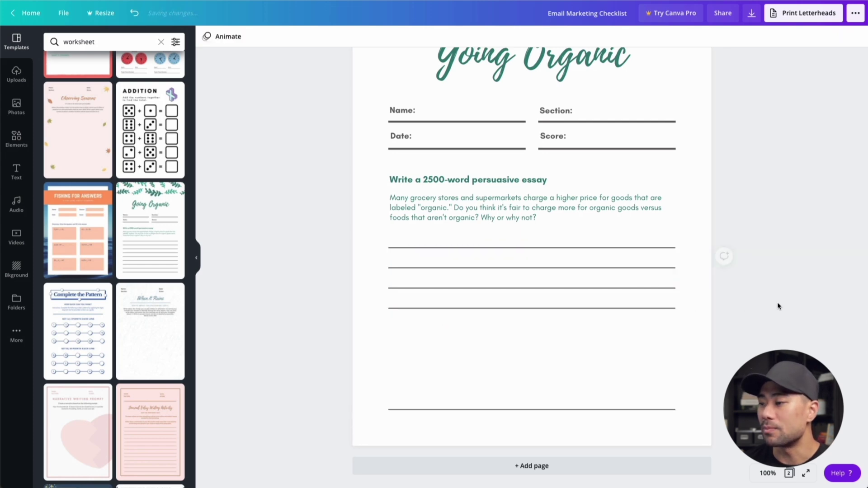
click(536, 414)
click(541, 412)
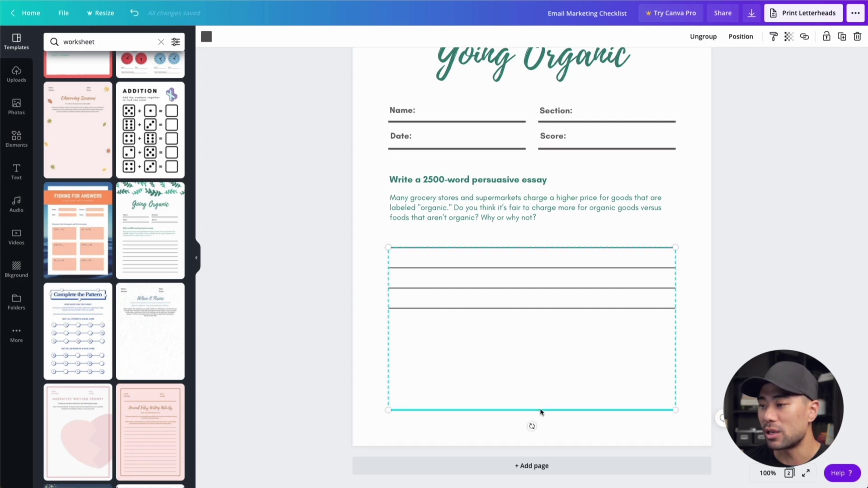
click(556, 395)
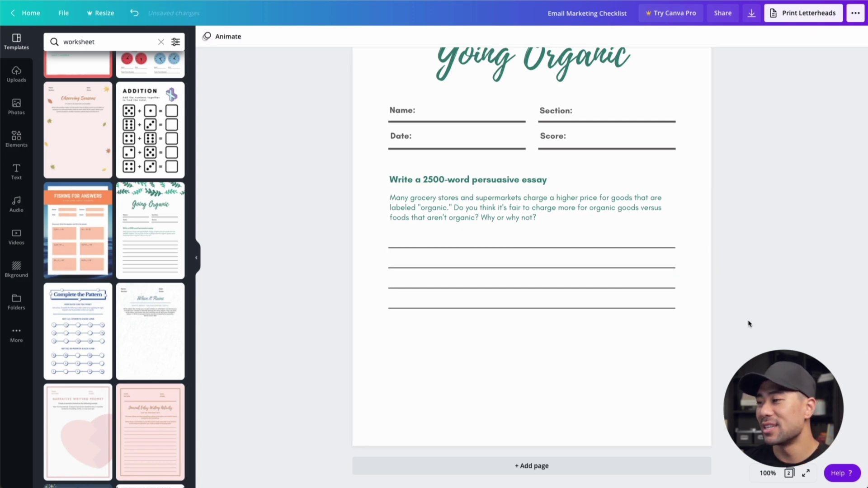
click(630, 343)
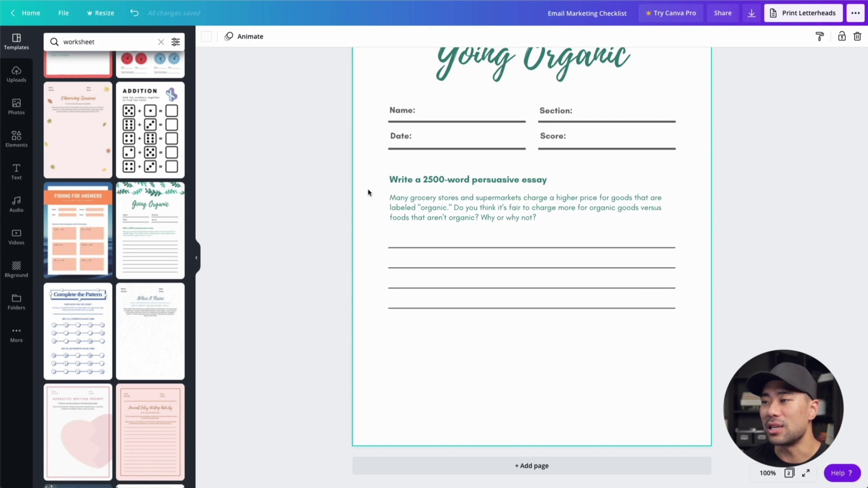
drag(369, 179, 685, 322)
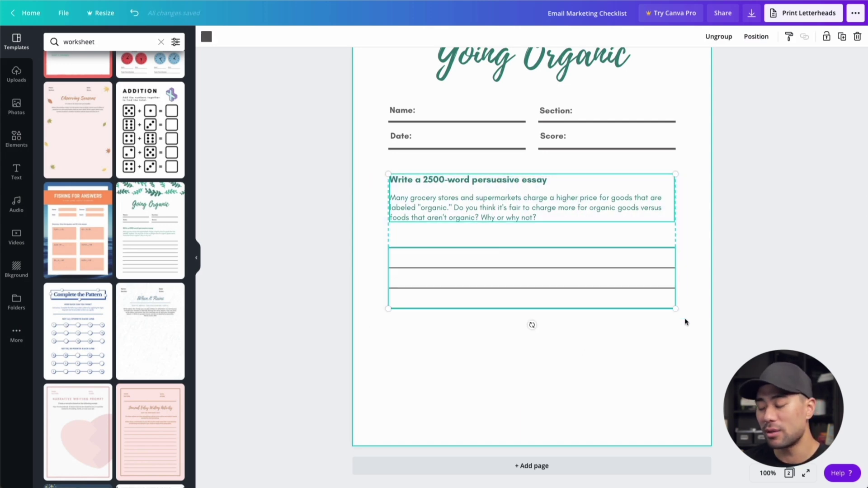
right_click(564, 283)
click(587, 296)
click(509, 363)
key(ctrl+v)
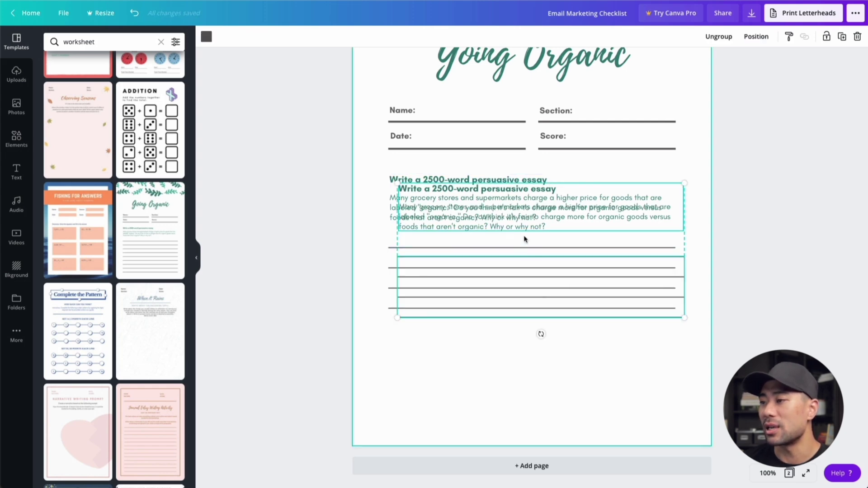
drag(523, 240, 540, 367)
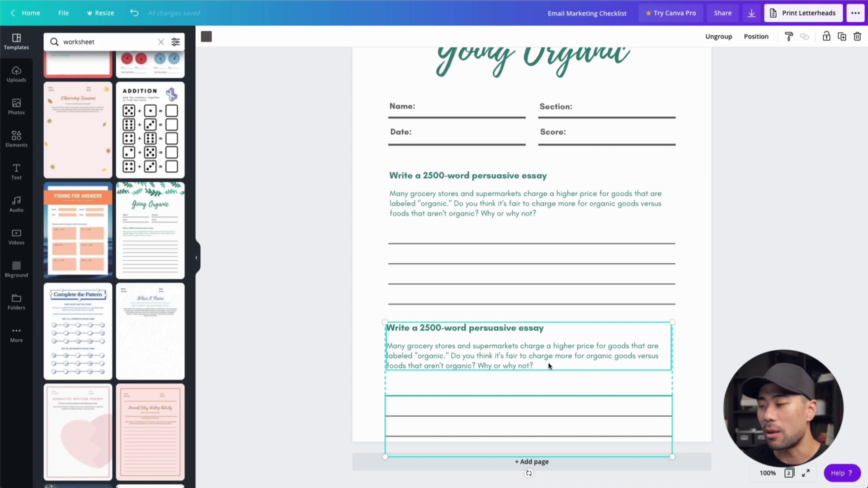
key(ctrl+z)
scroll(626, 302, up, 3)
key(ctrl+z)
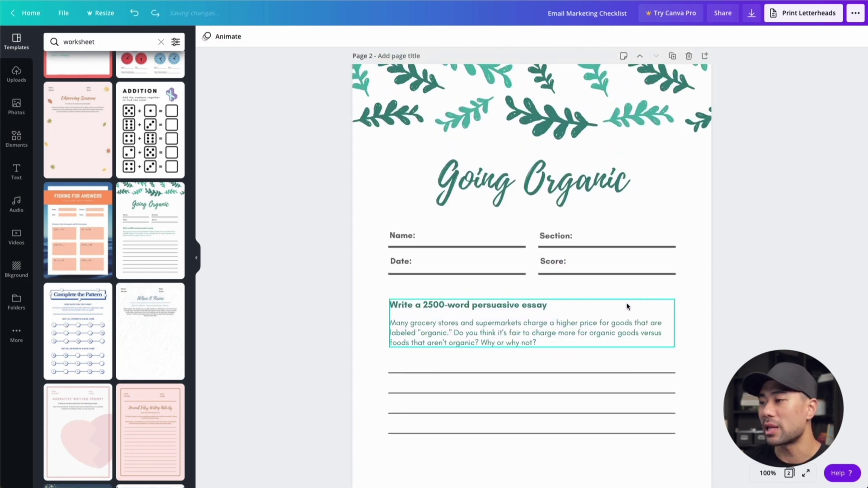
scroll(629, 294, up, 2)
scroll(646, 226, up, 1)
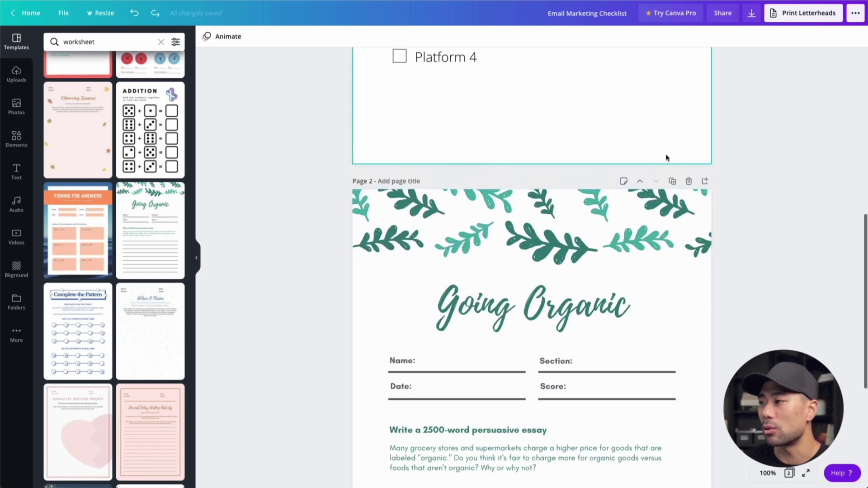
click(672, 181)
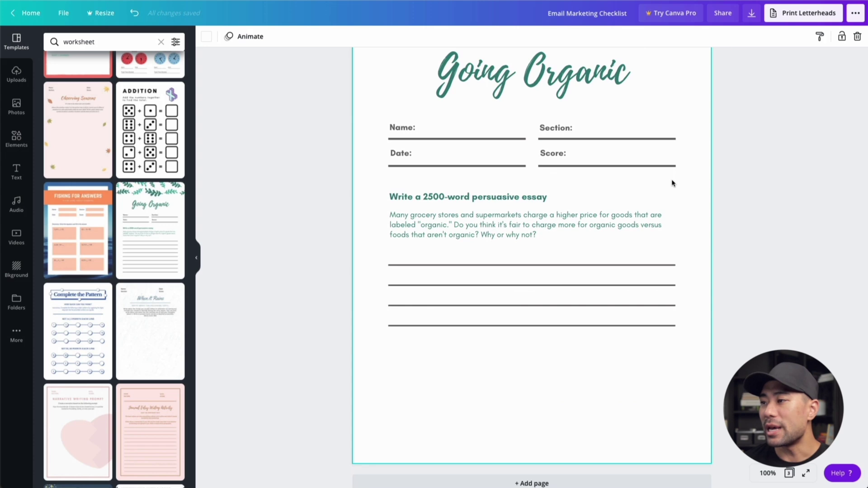
key(ctrl+z)
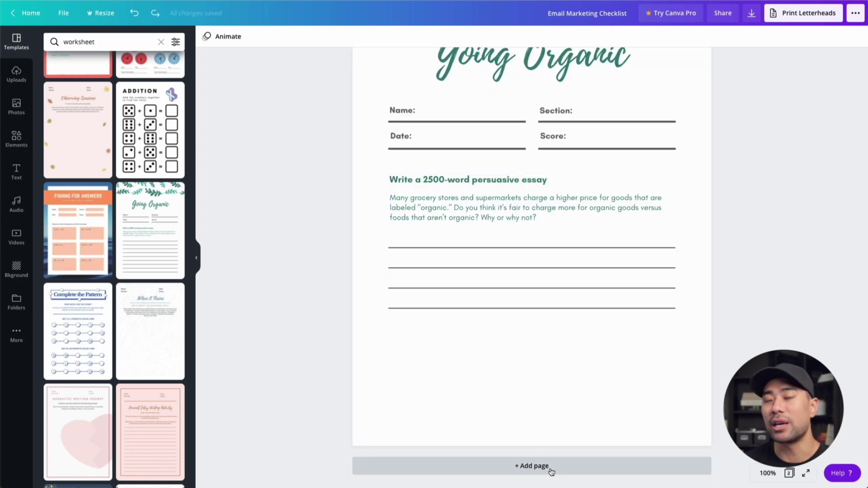
Step: Add a third page and apply the Task Checklist template from a 'checklist' search
click(540, 471)
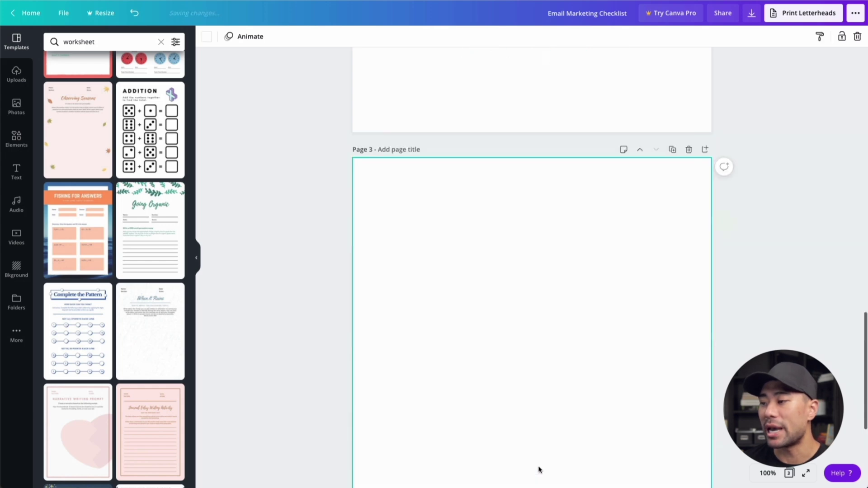
scroll(138, 188, up, 5)
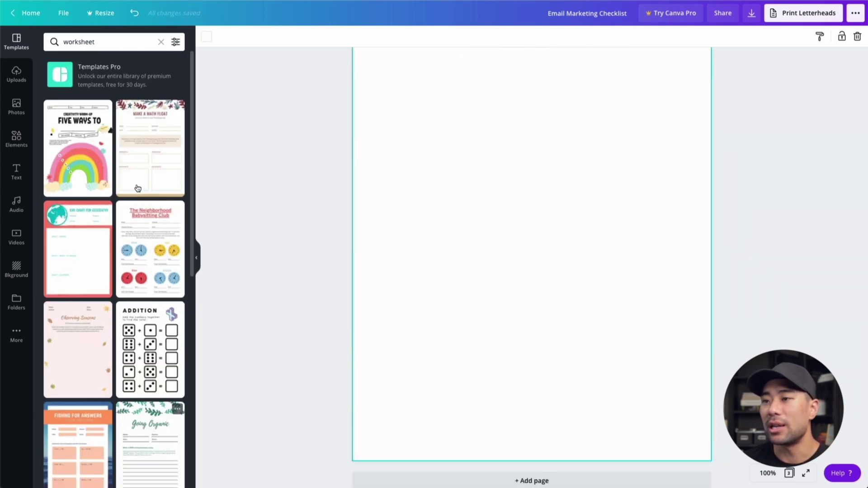
click(116, 46)
text(checkli)
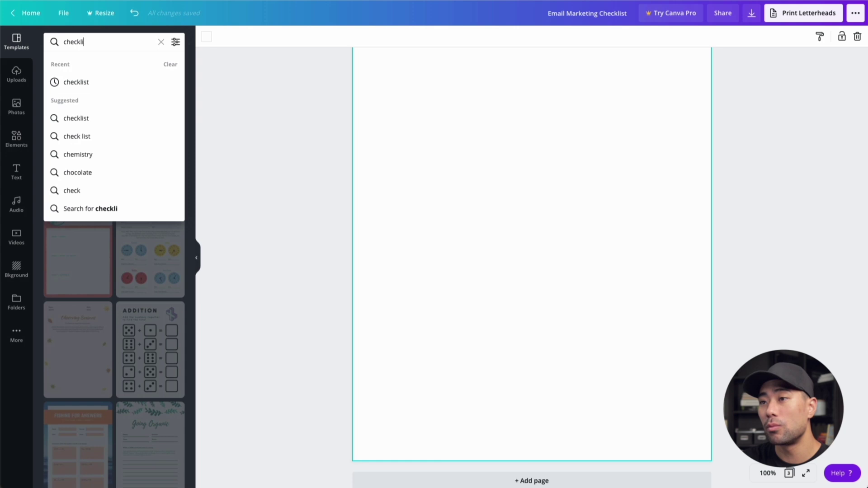
text(st)
key(Return)
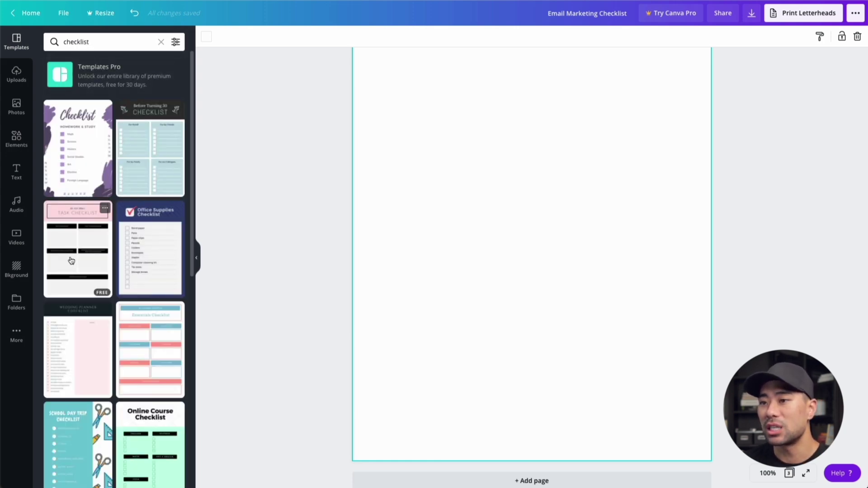
click(69, 260)
Step: Recolour the pink header band background to white
scroll(500, 192, up, 4)
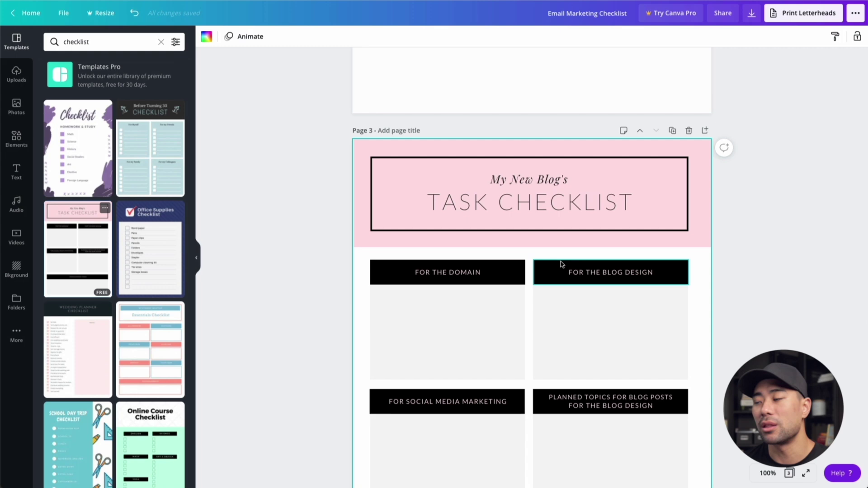
click(561, 202)
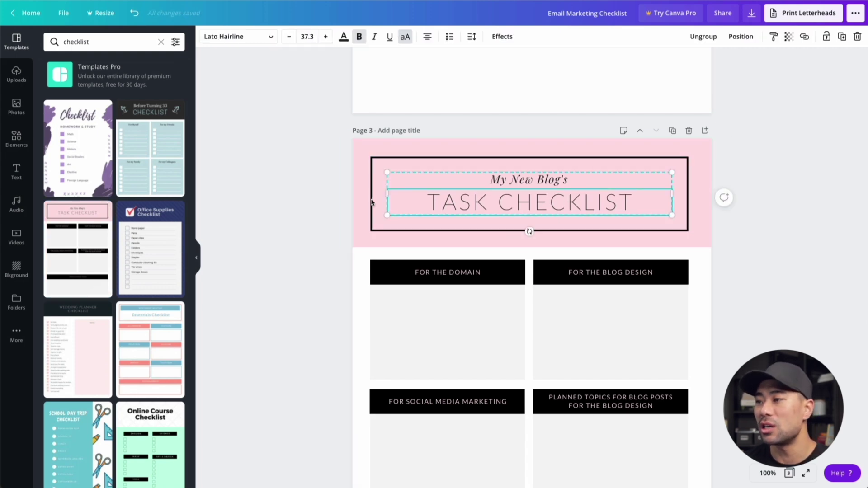
click(361, 175)
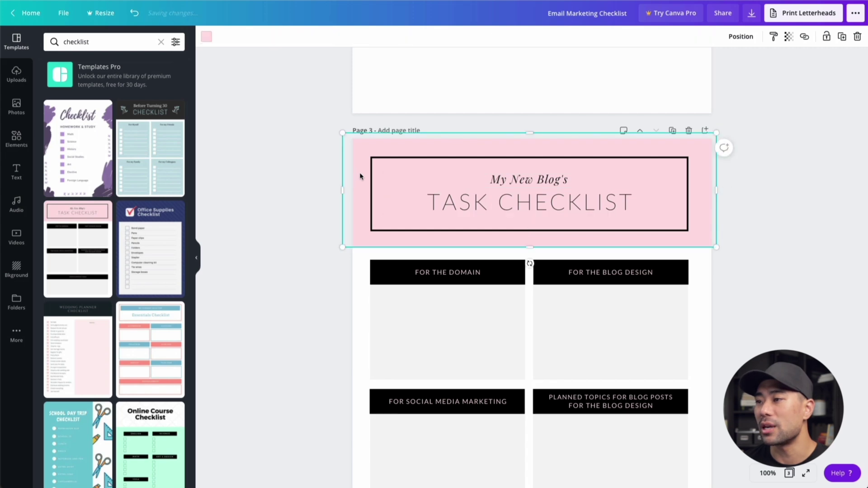
click(206, 36)
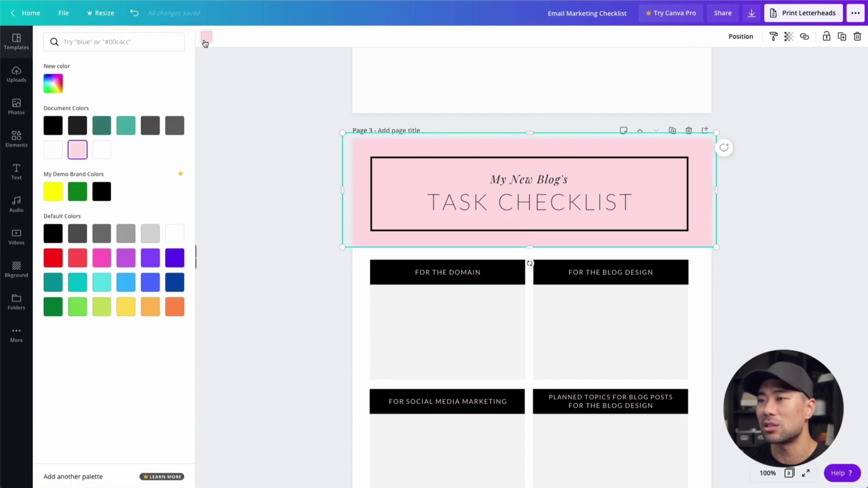
click(168, 238)
click(279, 237)
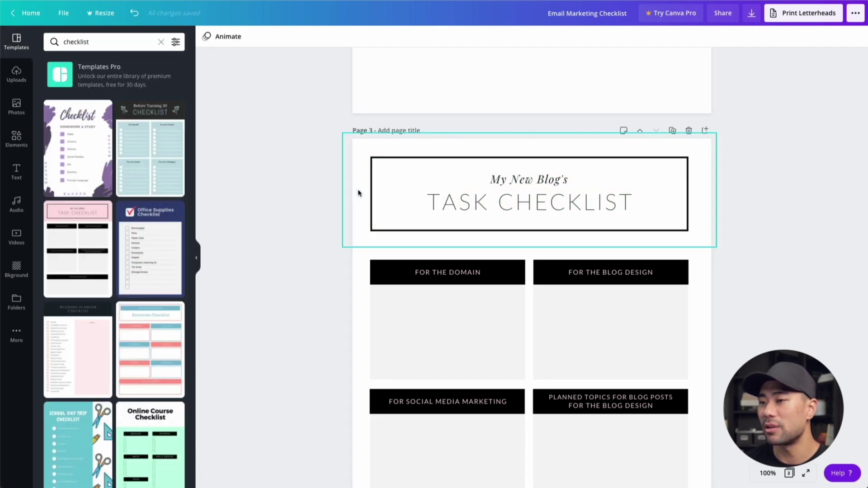
Step: Delete the four checklist boxes and move the Miscellaneous Tasks section up under the title
scroll(513, 271, down, 5)
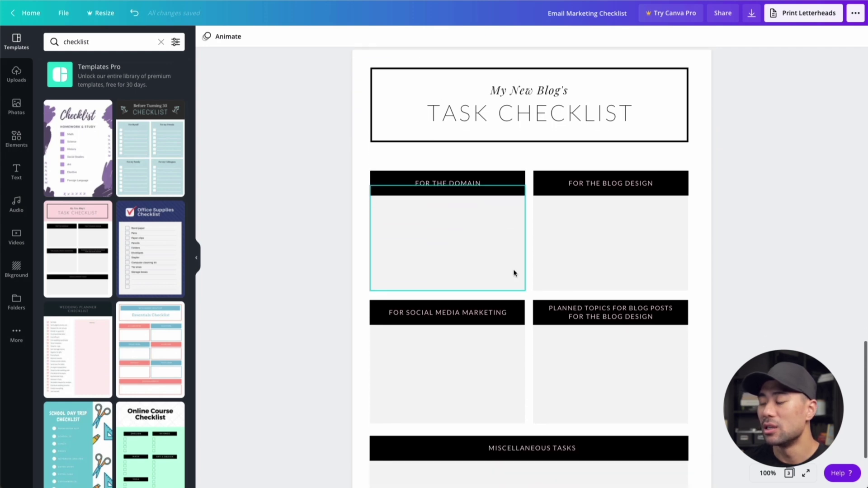
scroll(619, 360, down, 1)
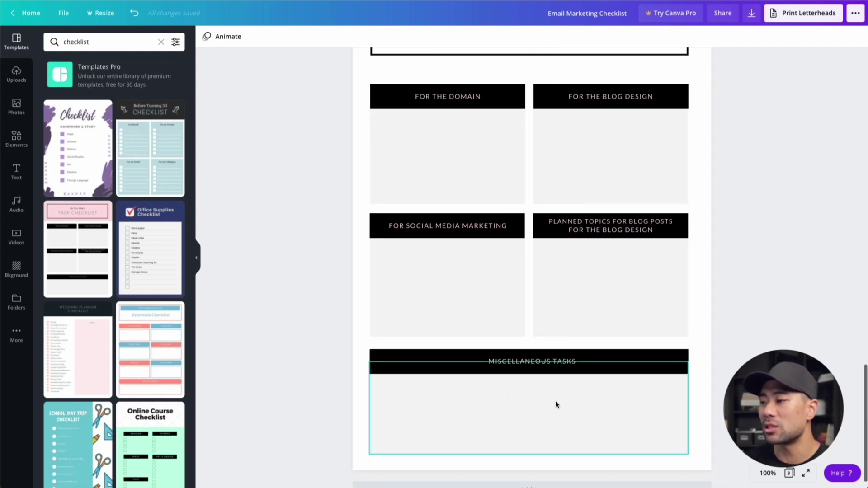
drag(703, 319, 361, 83)
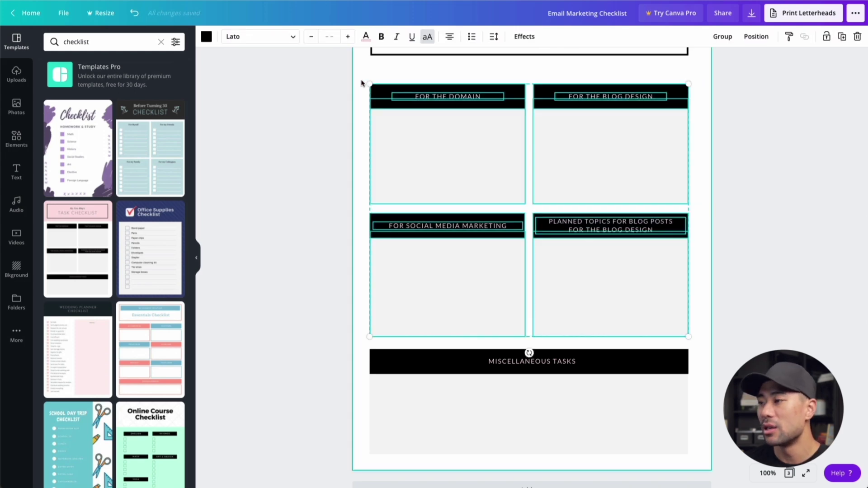
key(Delete)
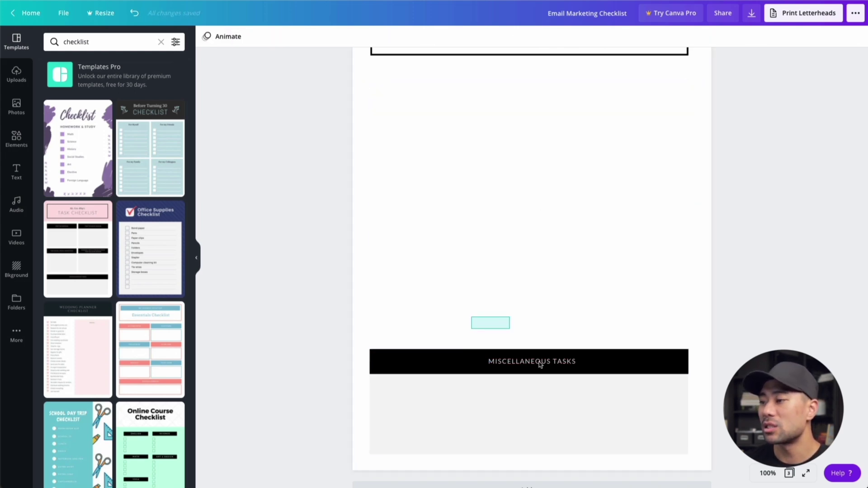
click(558, 425)
drag(558, 421, 556, 155)
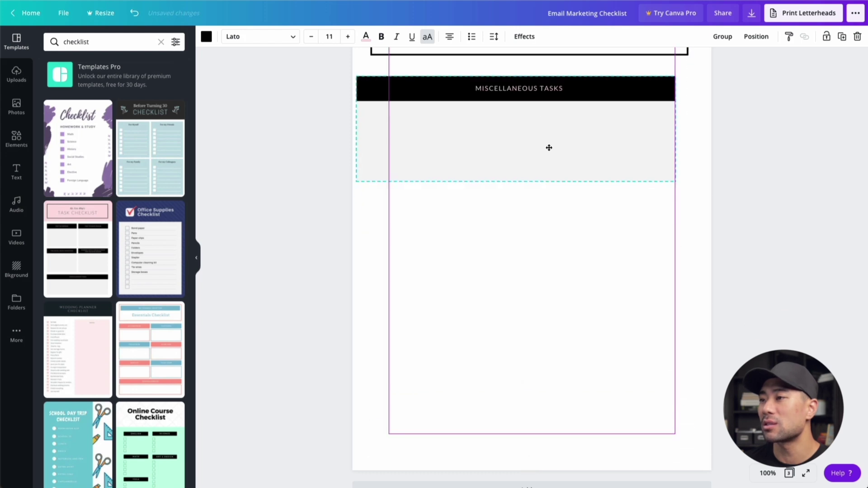
click(556, 266)
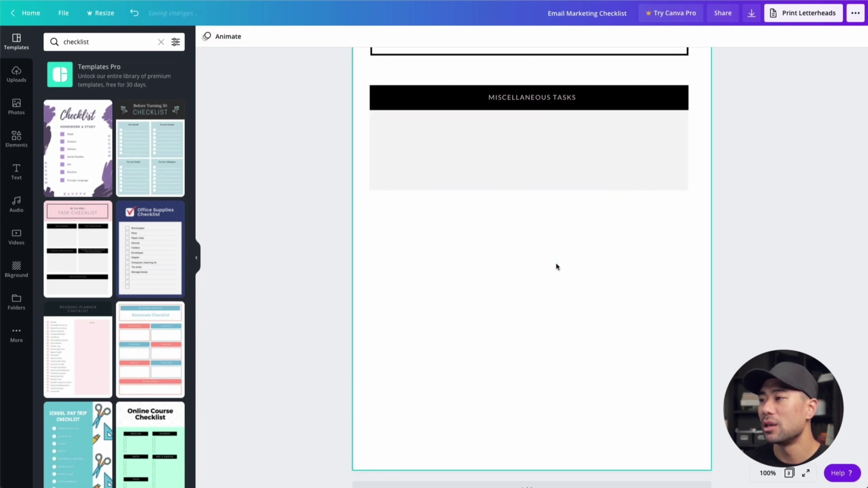
Step: Retitle the section 'WHICH PLATFORM WILL YOU USE?' and widen the heading to one line
scroll(556, 265, up, 3)
double_click(541, 216)
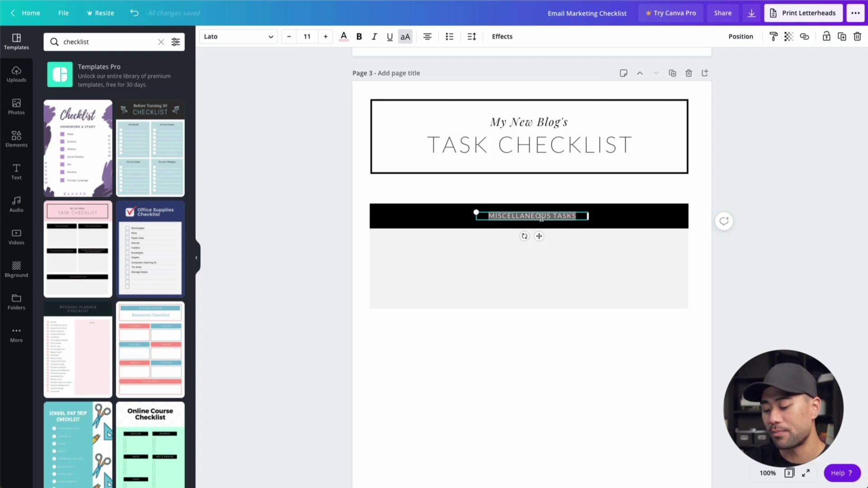
text(WHICH PLATFORM)
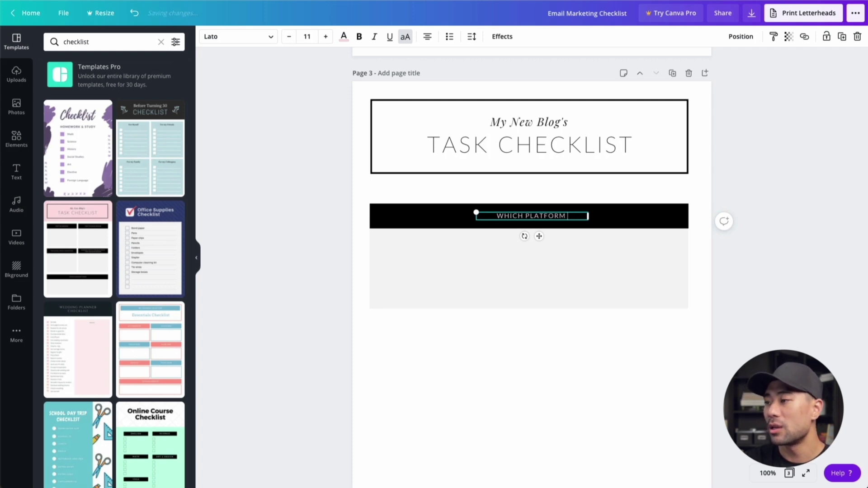
text( WILL)
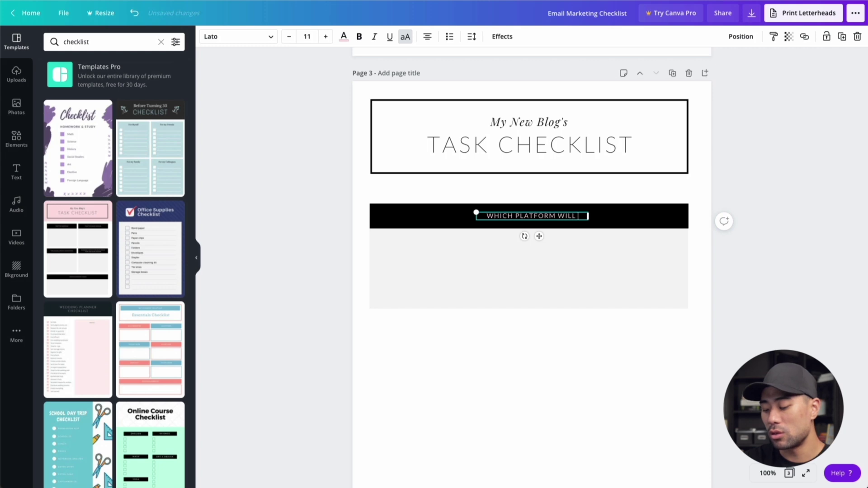
text( YOU USE?)
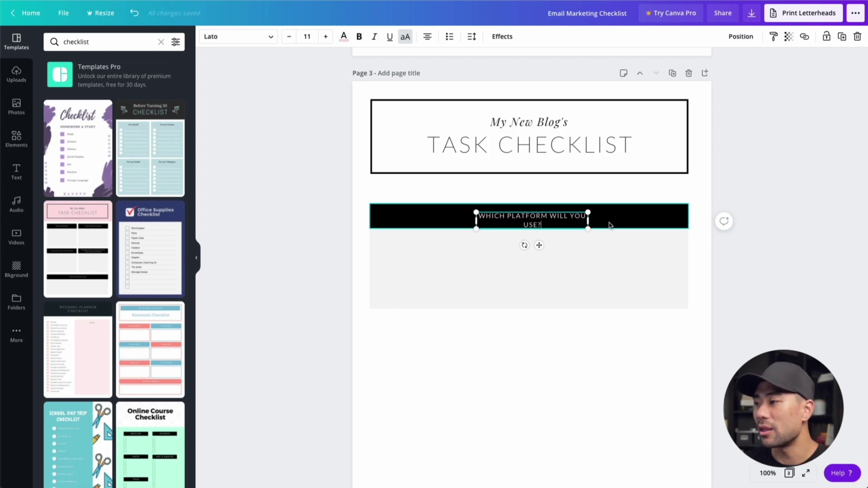
drag(588, 221, 611, 221)
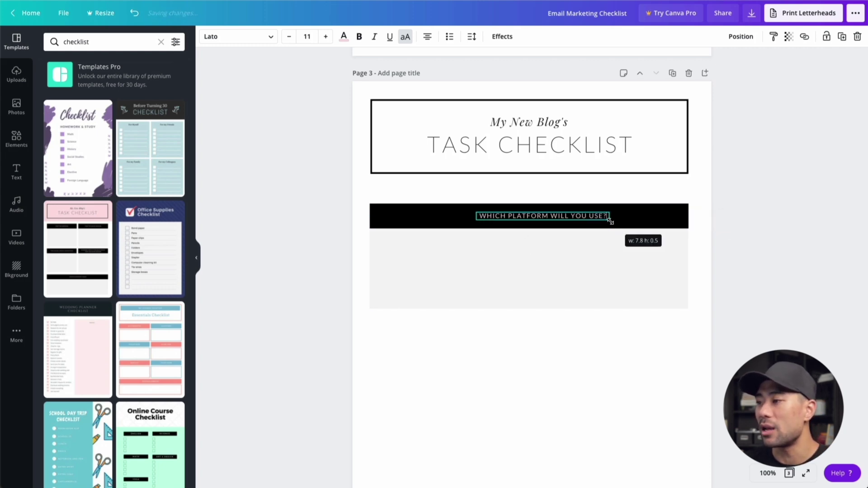
click(730, 272)
click(504, 281)
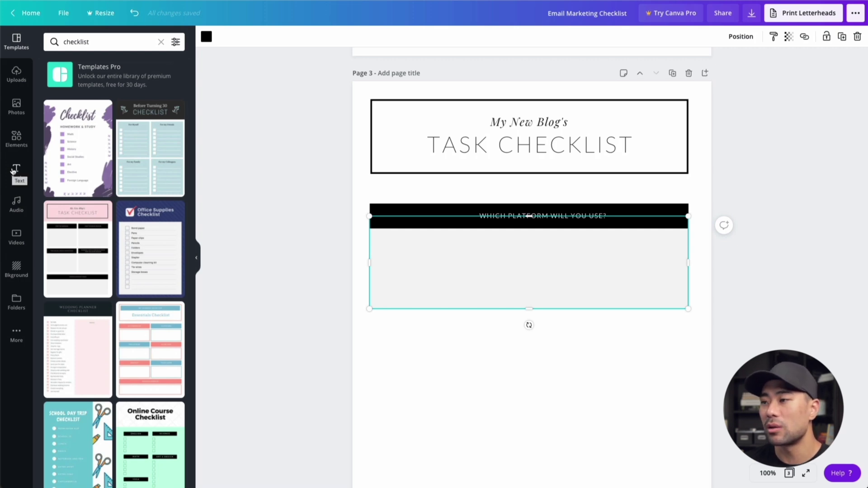
Step: Add a body text box listing MailChimp, Drip and ActiveCampaign on separate lines
click(15, 170)
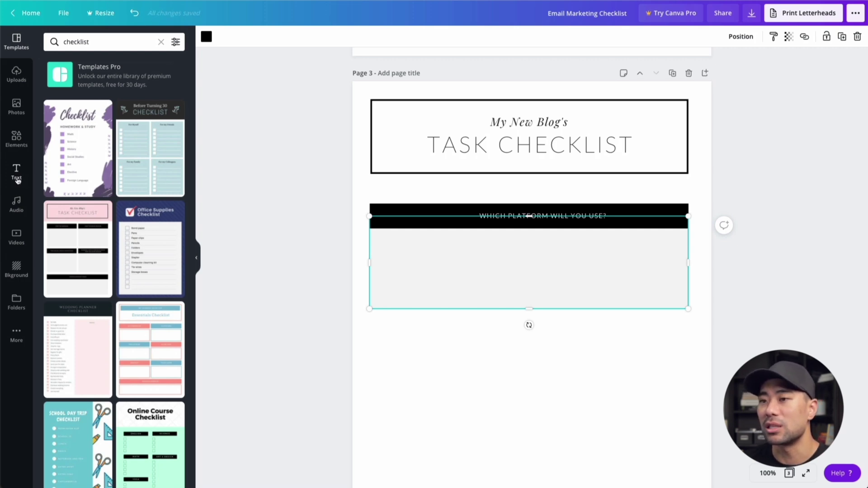
click(69, 140)
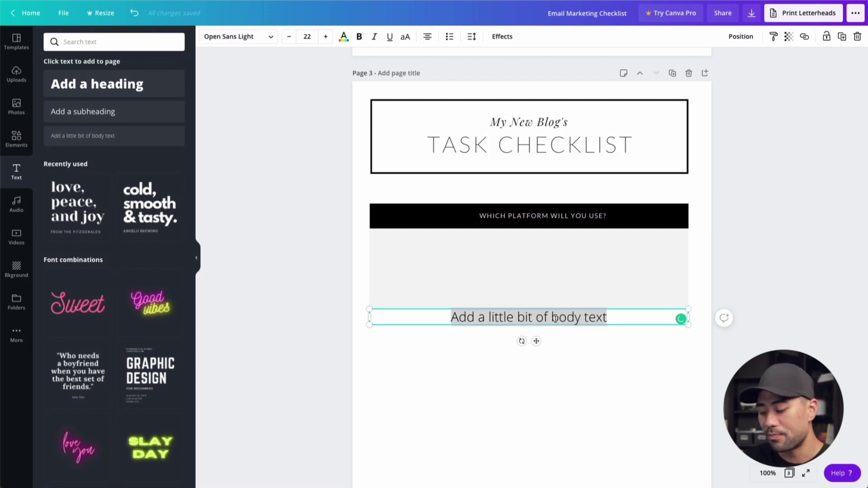
text(MailChimp)
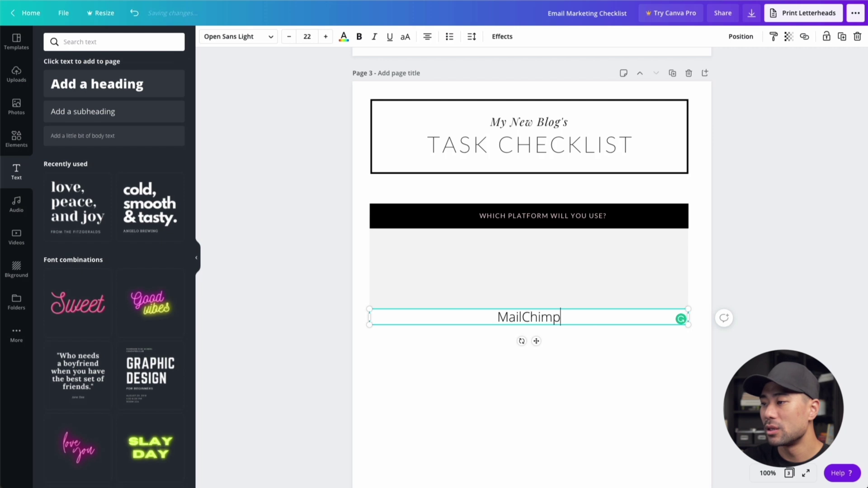
key(Return)
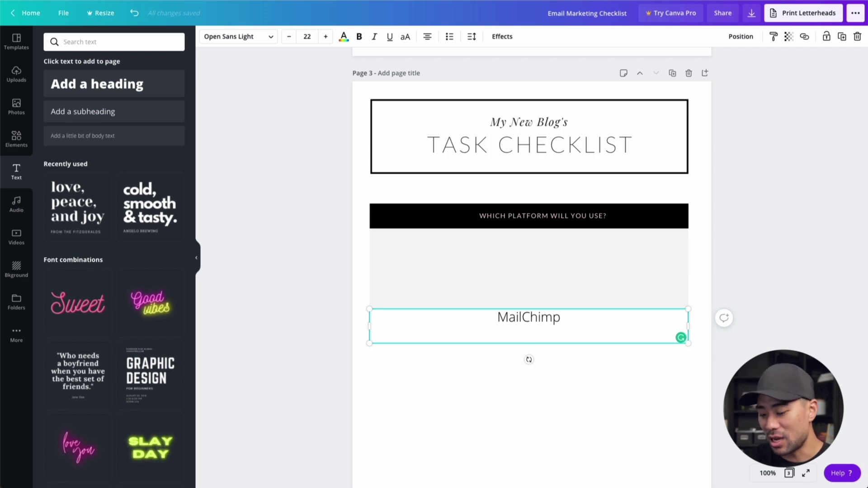
text(Drip)
key(Return)
text(Active)
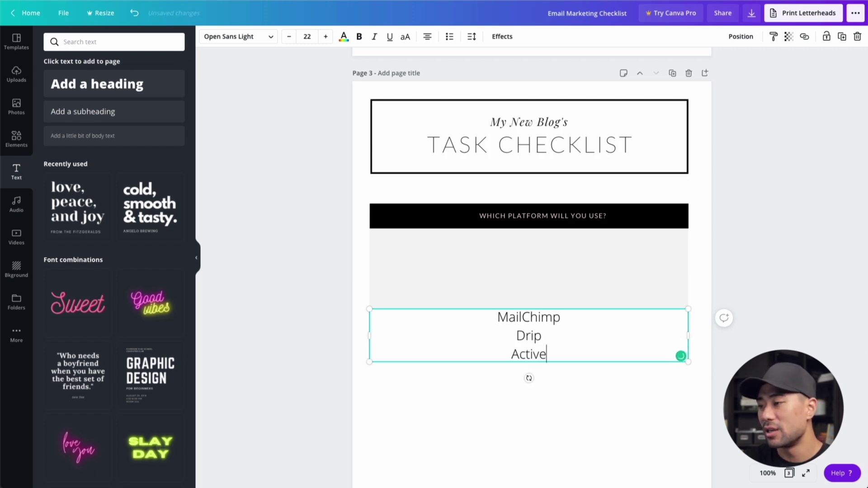
text(Campaign)
Step: Left-align the platform list and move it into the grey box under the banner
click(551, 425)
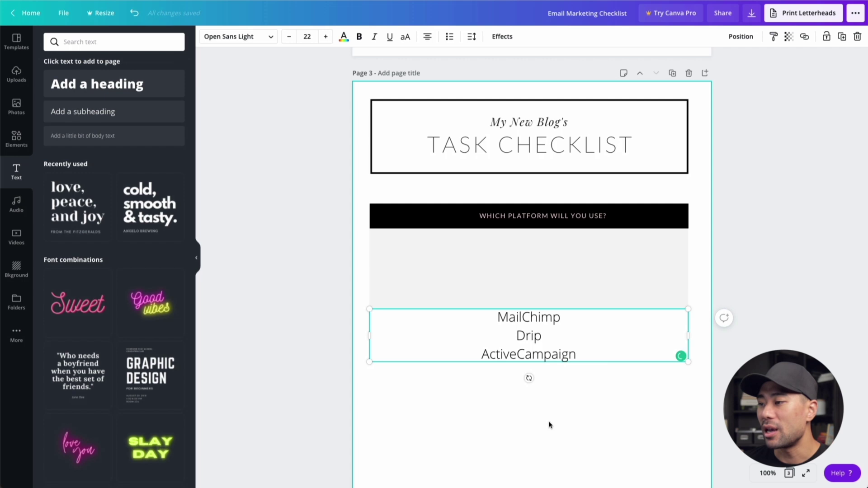
drag(552, 357, 364, 126)
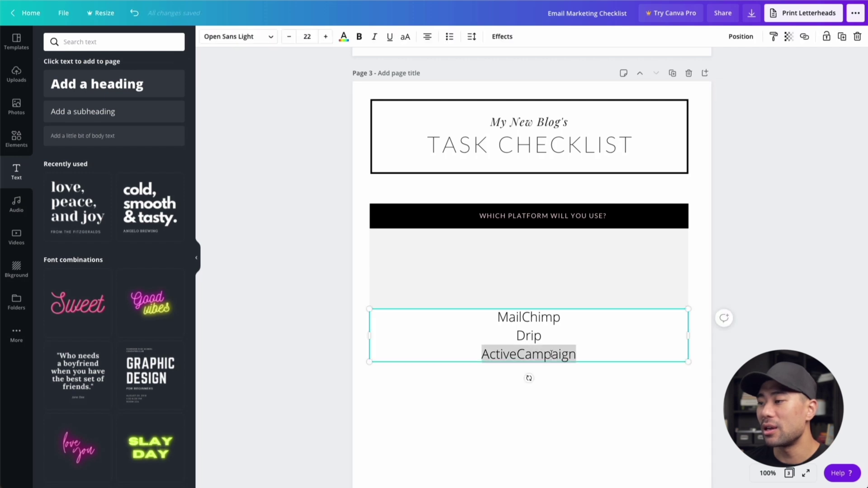
click(428, 38)
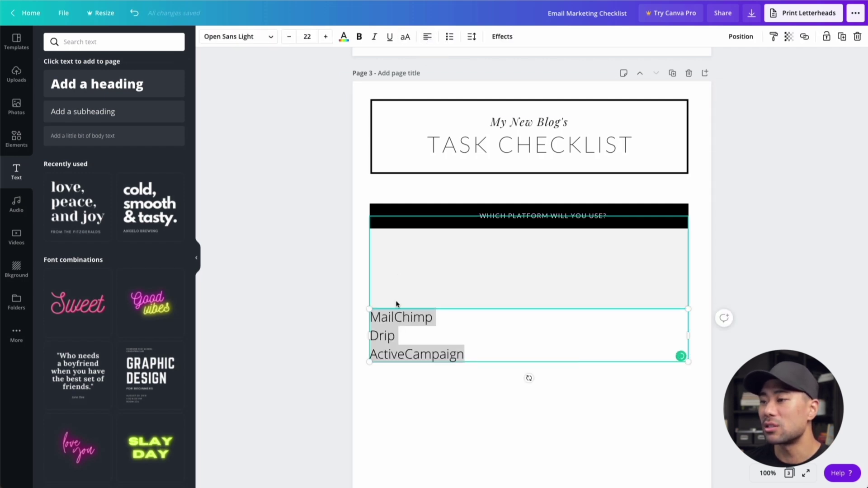
click(508, 380)
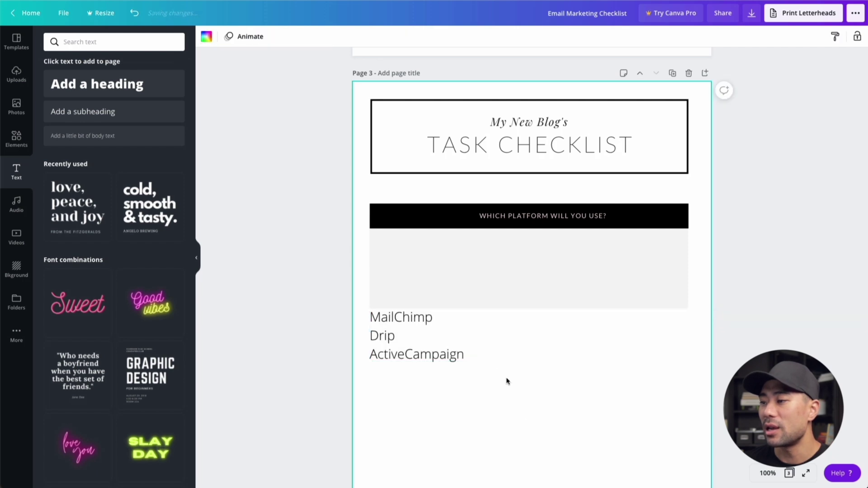
drag(441, 353, 455, 285)
click(427, 294)
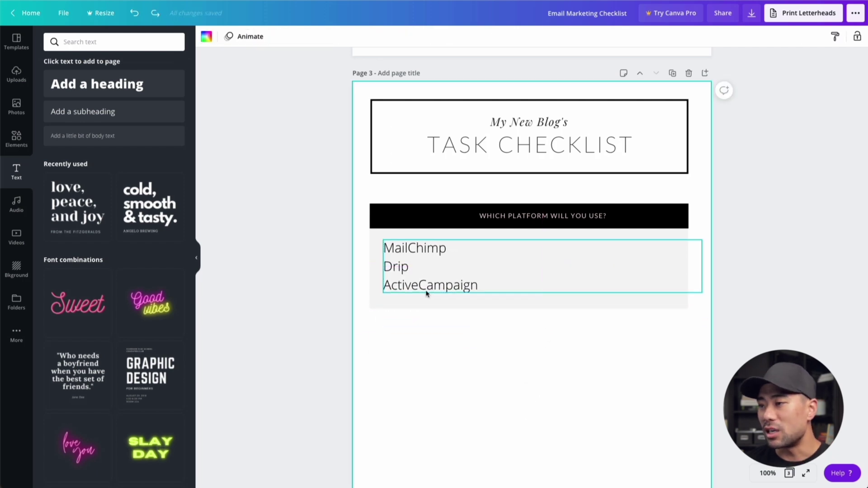
Step: Shrink the list to font size 15 and raise its line spacing to about 1.61
click(425, 289)
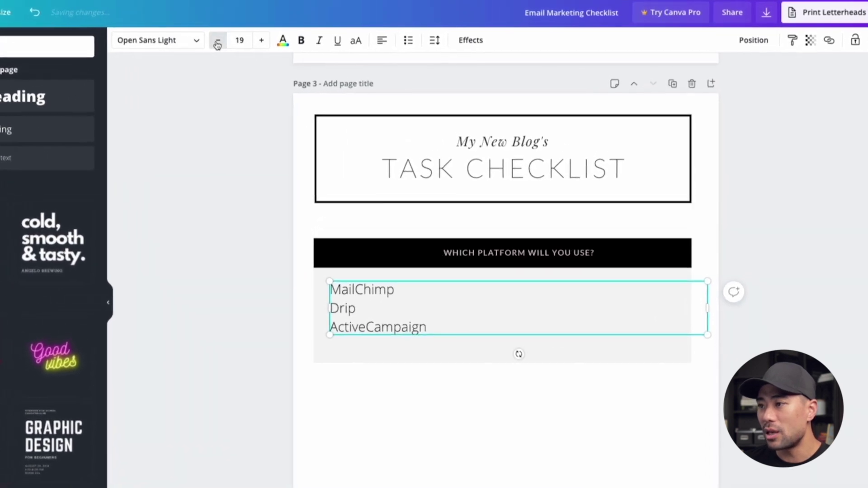
click(217, 42)
click(217, 42)
click(217, 41)
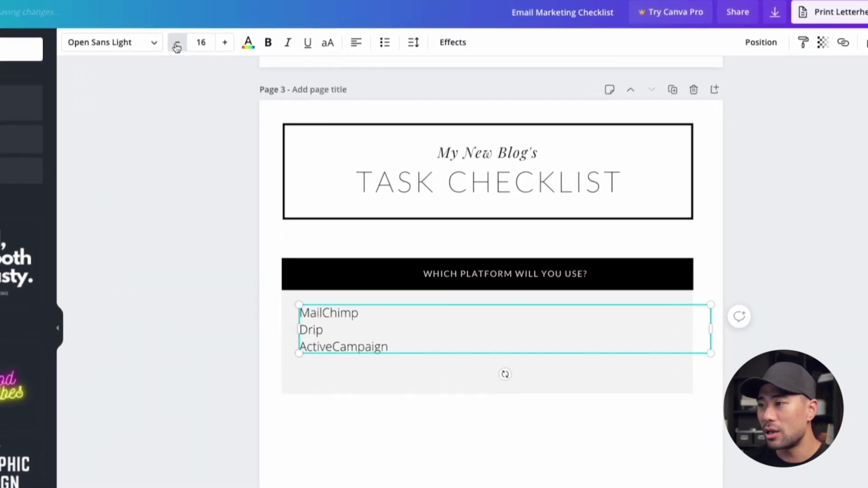
click(176, 43)
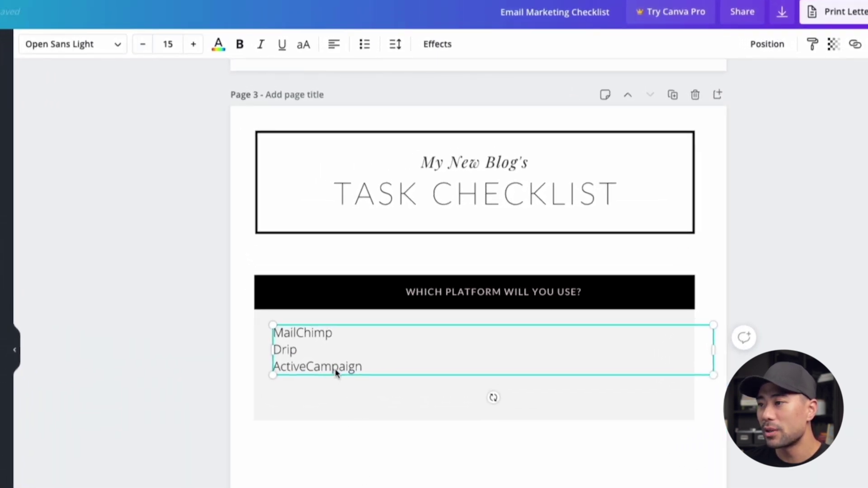
drag(362, 369, 274, 332)
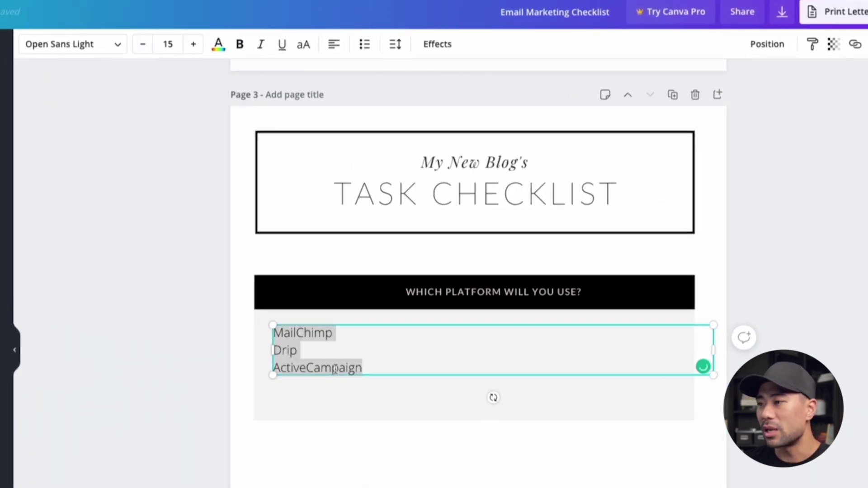
click(395, 44)
drag(499, 112, 509, 112)
Step: Nudge the list down and shorten the grey box to fit it
click(395, 461)
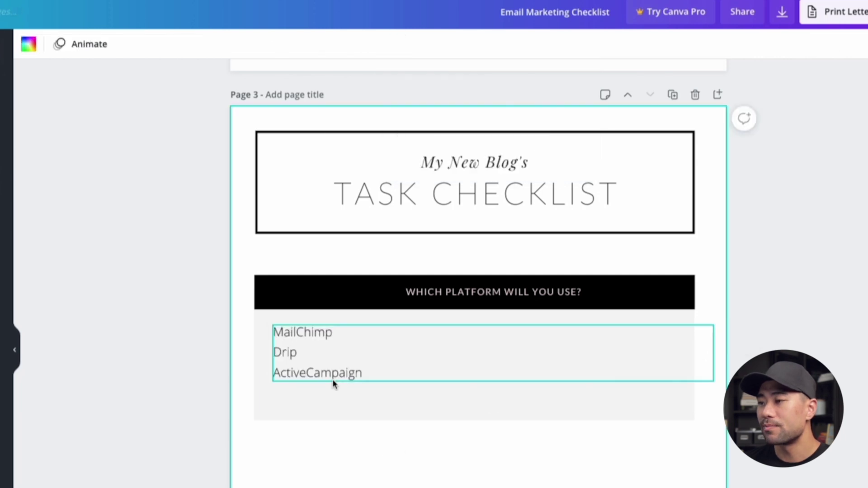
drag(329, 374, 330, 378)
click(368, 424)
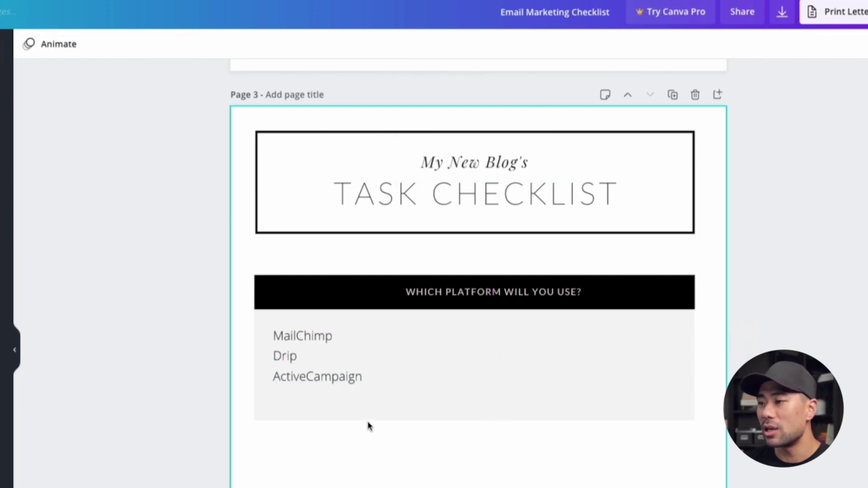
drag(473, 417, 475, 399)
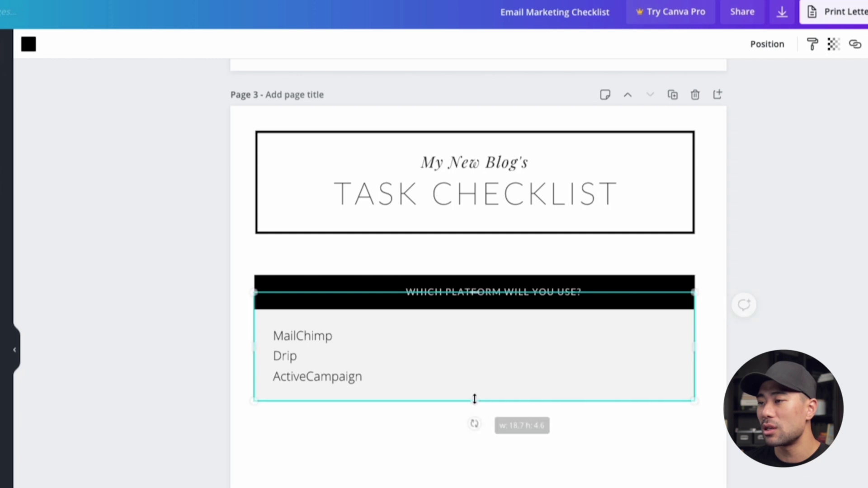
click(427, 470)
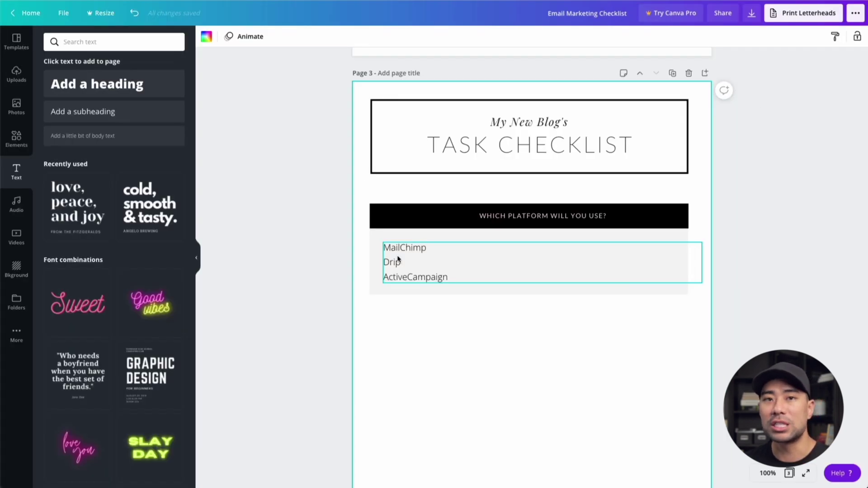
click(397, 259)
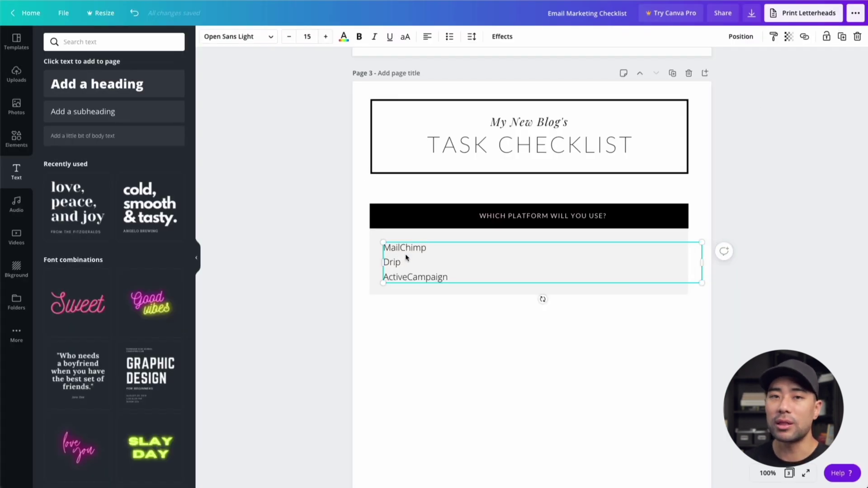
click(441, 353)
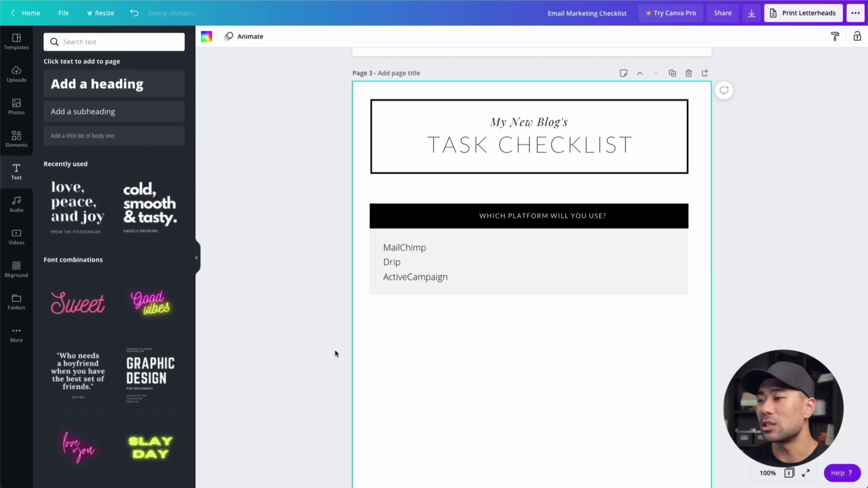
drag(678, 349, 521, 216)
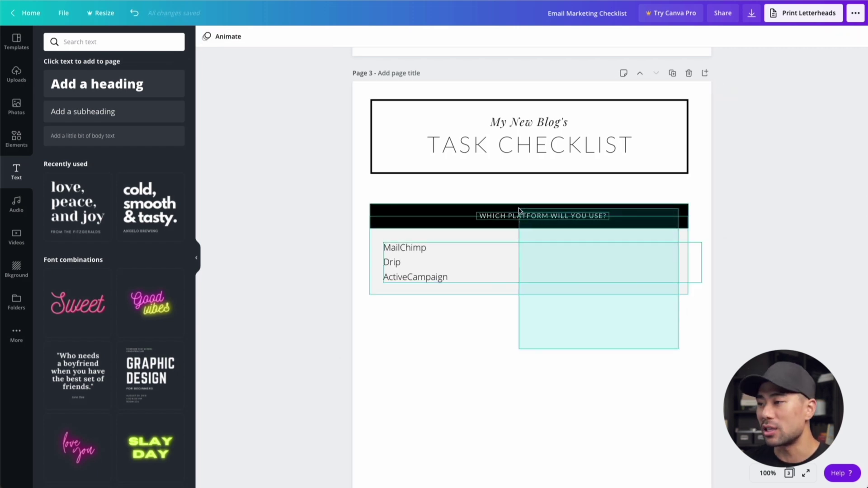
Step: Duplicate the platform question section and place the copy below the original
drag(521, 216, 516, 205)
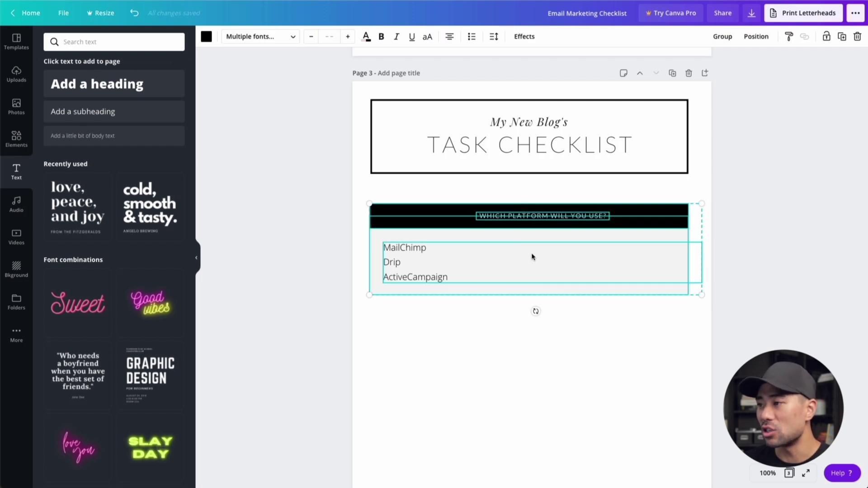
key(ctrl+d)
drag(541, 273, 531, 373)
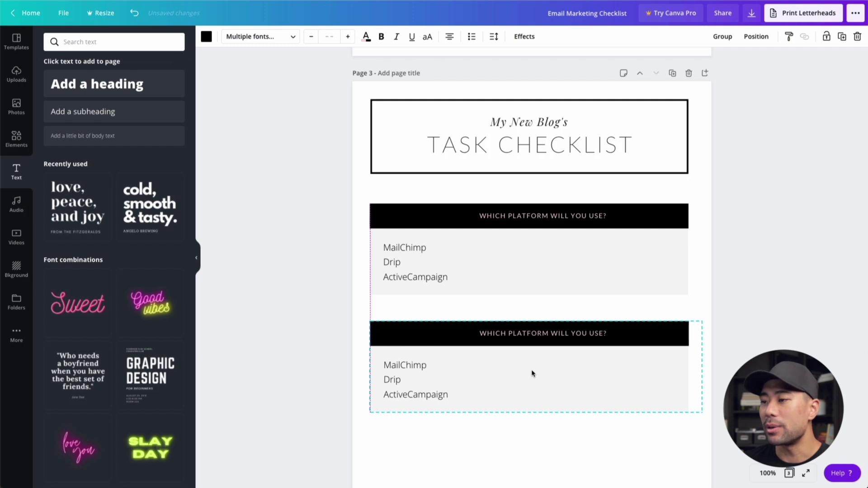
Step: Retitle the page header 'EMAIL MARKETING WORKSHEET' and size it to fit one line
click(531, 157)
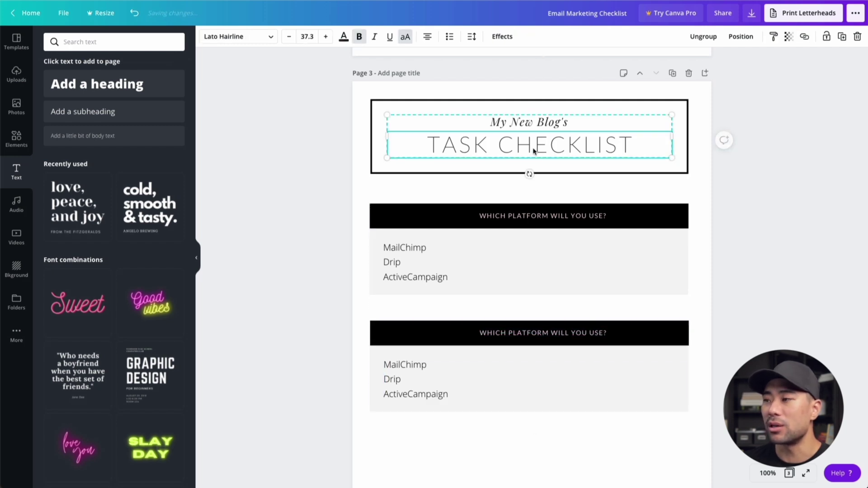
double_click(520, 149)
click(506, 148)
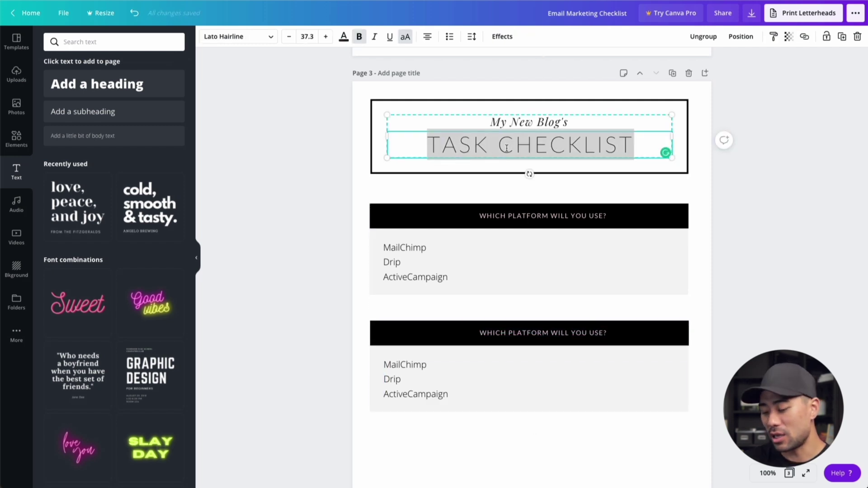
text(EMAIL MARKETING)
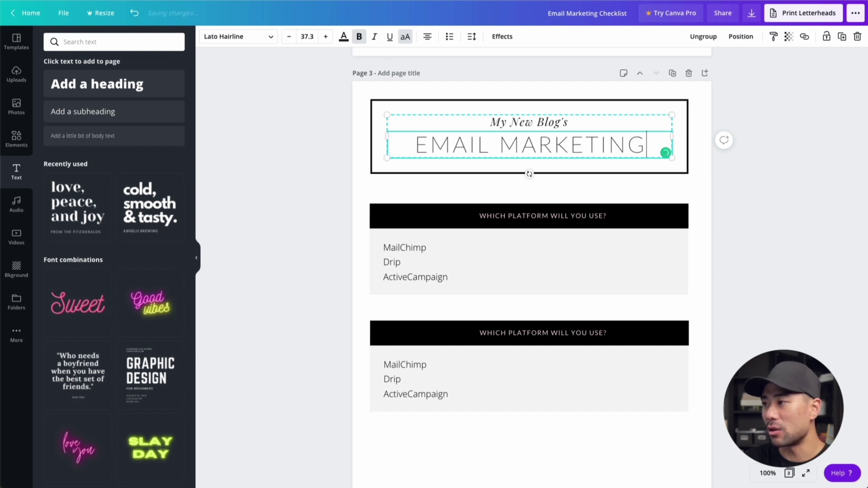
text( WORKSHEET)
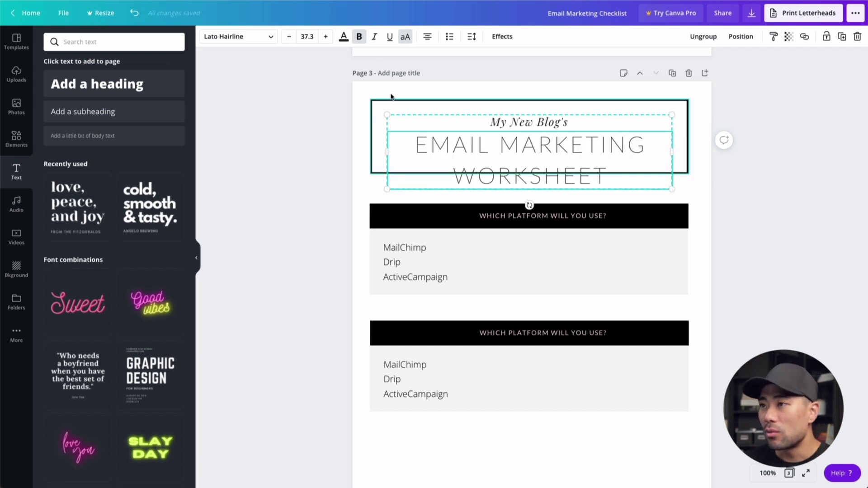
click(289, 37)
click(289, 37)
click(289, 37)
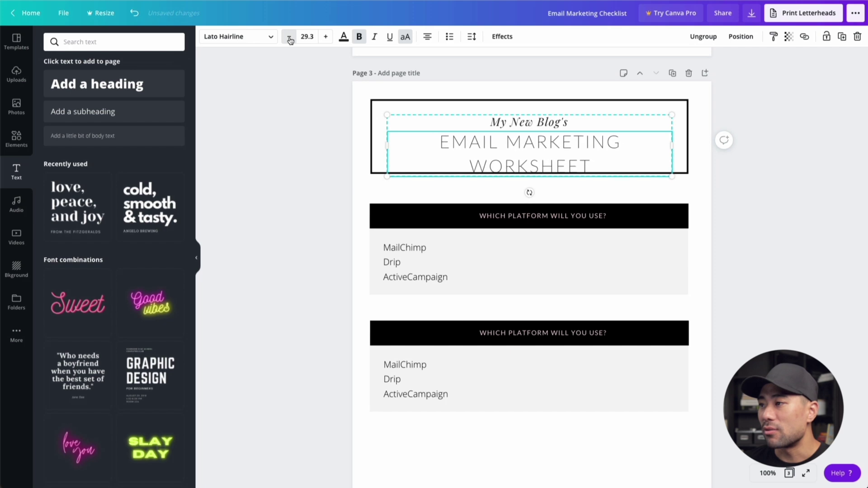
click(289, 37)
click(289, 37)
click(325, 37)
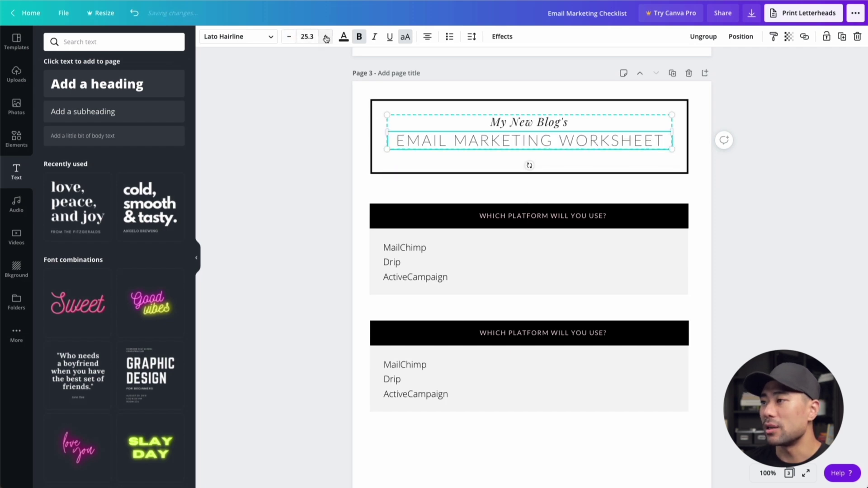
Step: Recentre the title text within its title group frame
click(720, 156)
click(531, 138)
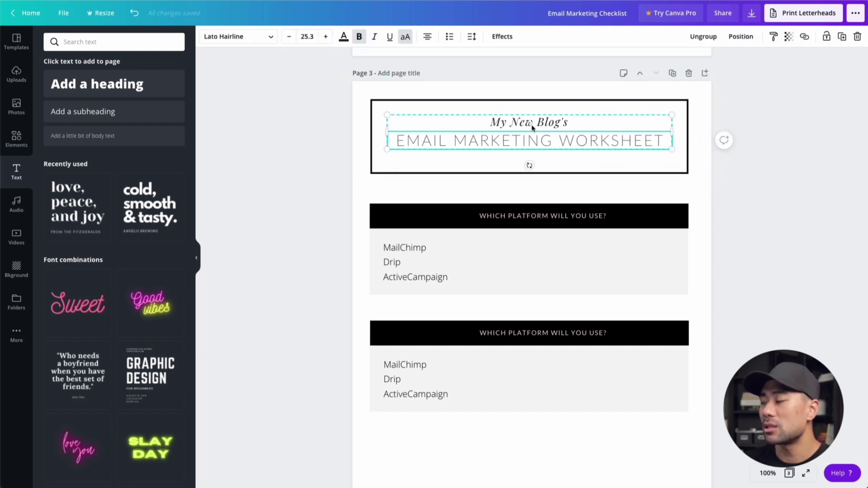
click(533, 129)
drag(533, 128, 533, 132)
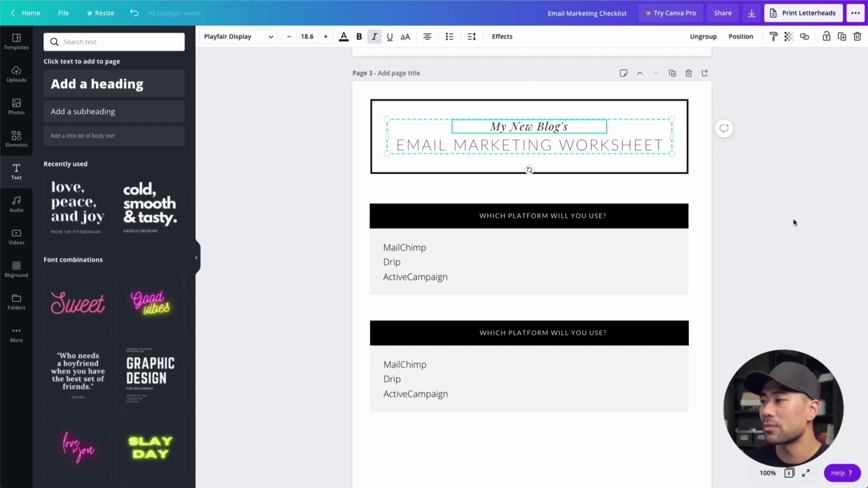
click(778, 226)
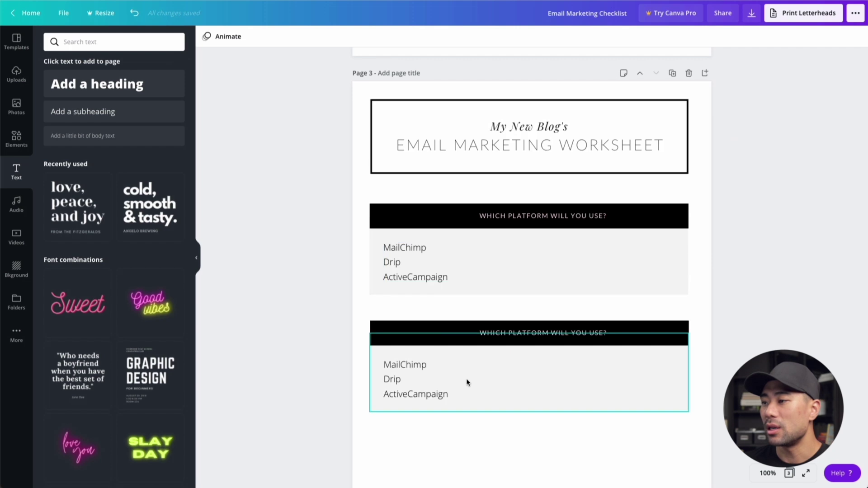
click(529, 334)
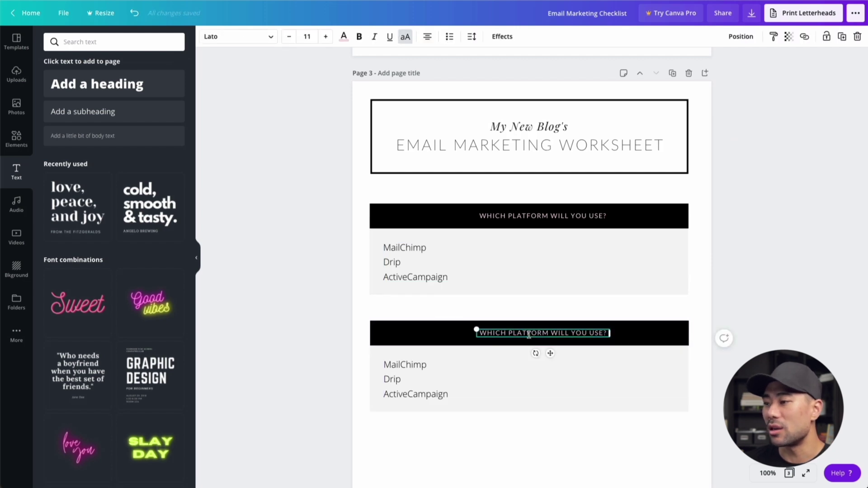
key(Escape)
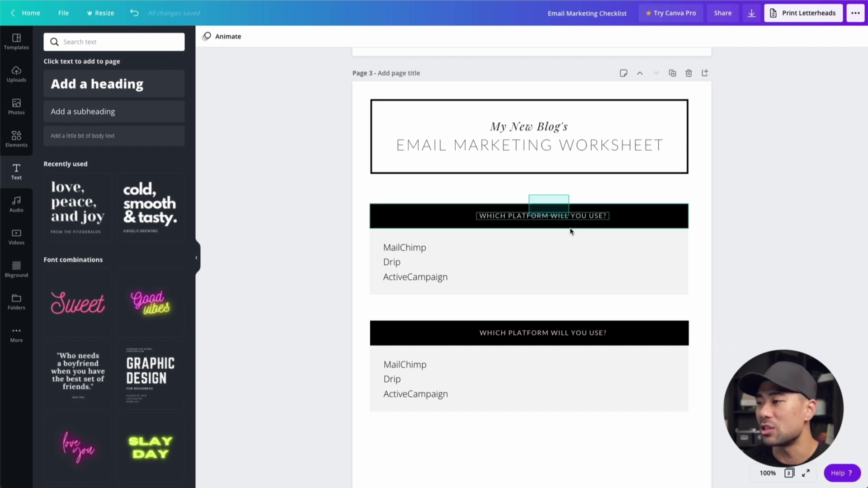
drag(527, 194, 573, 275)
Step: Add a body text box and place it below the second question block
click(767, 318)
scroll(768, 318, down, 1)
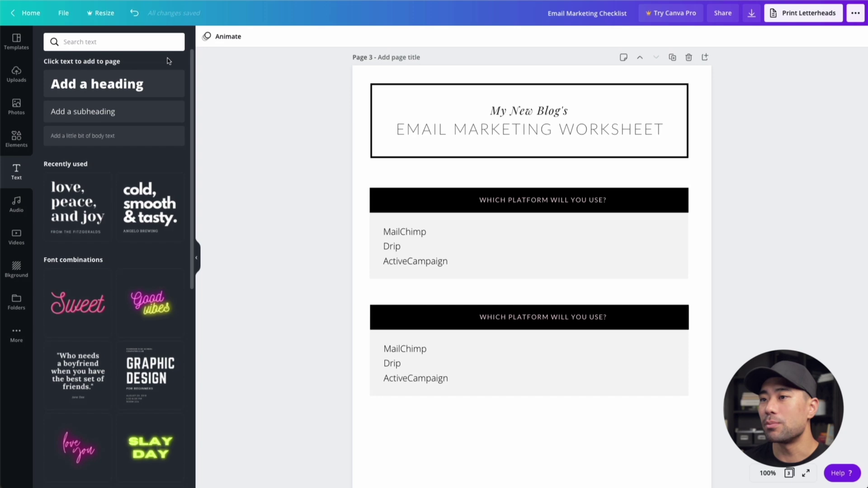
drag(102, 144, 100, 143)
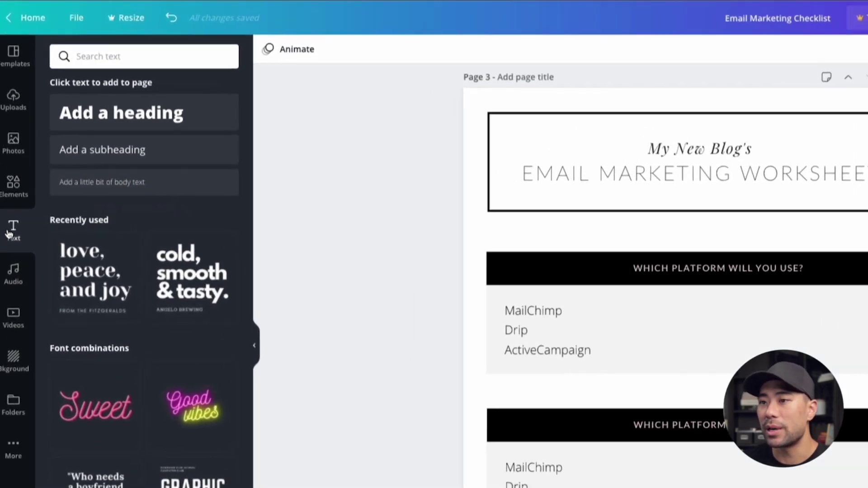
click(99, 186)
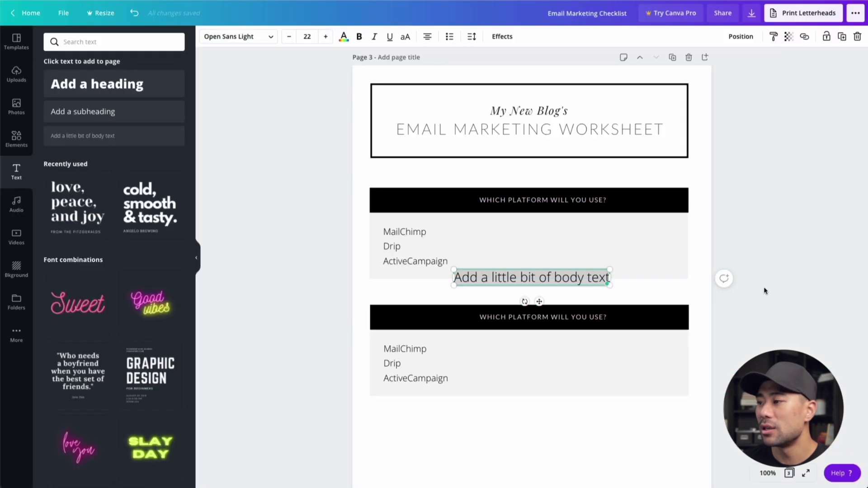
click(764, 291)
drag(556, 278, 554, 446)
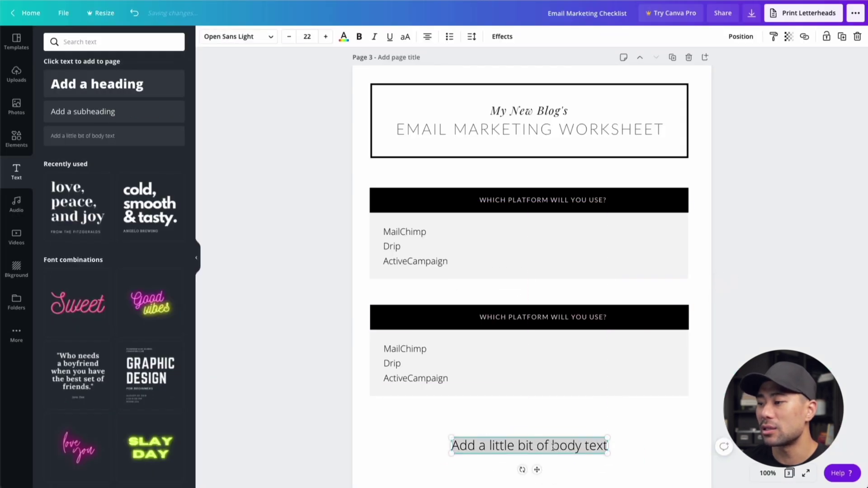
text(Please submit to)
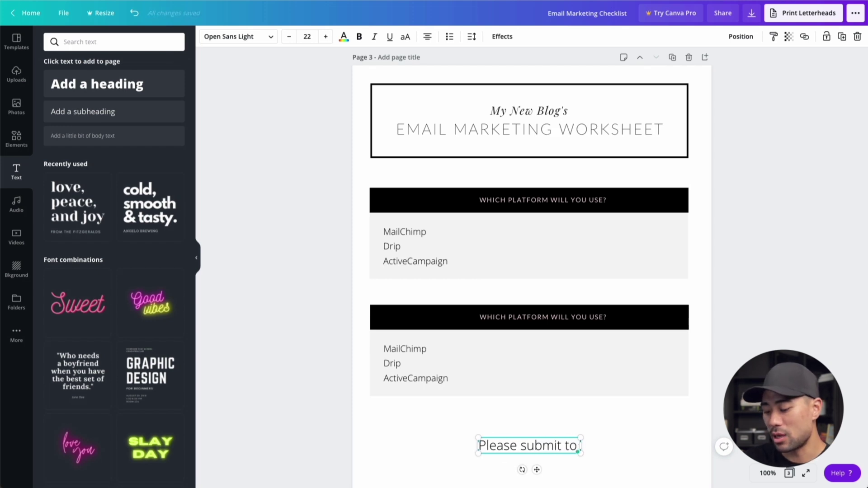
text( email@email)
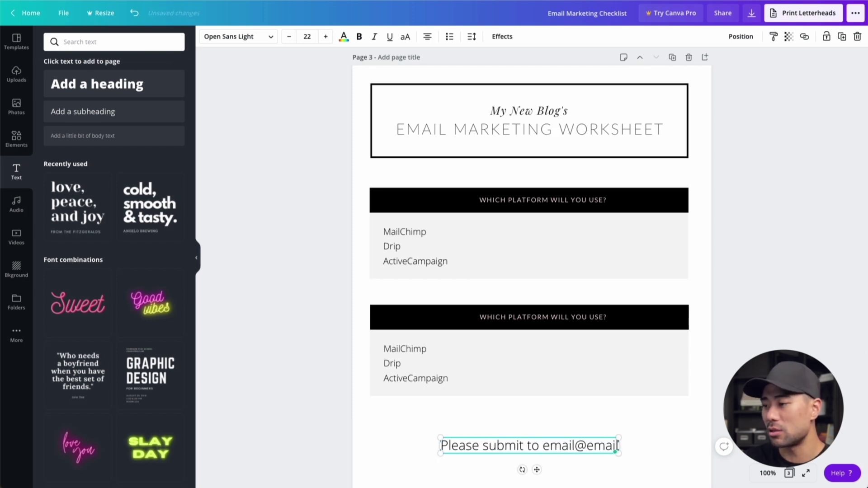
text(.com once s)
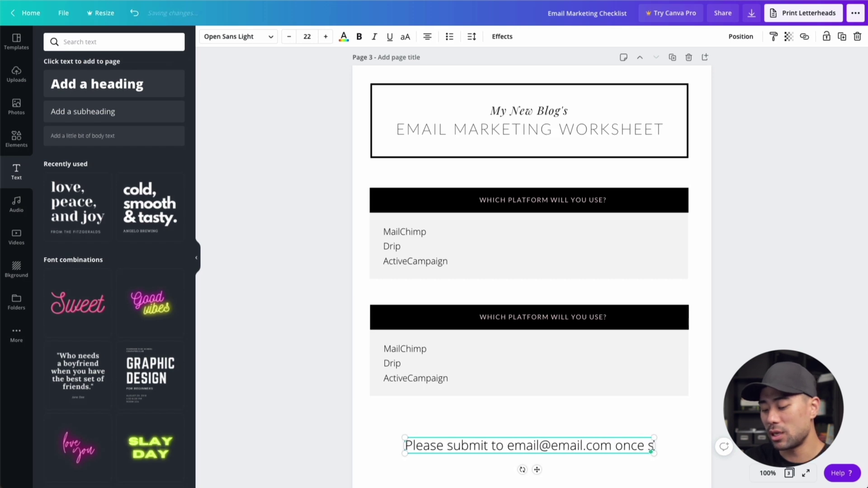
text(ompute)
key(BackSpace)
key(BackSpace)
key(BackSpace)
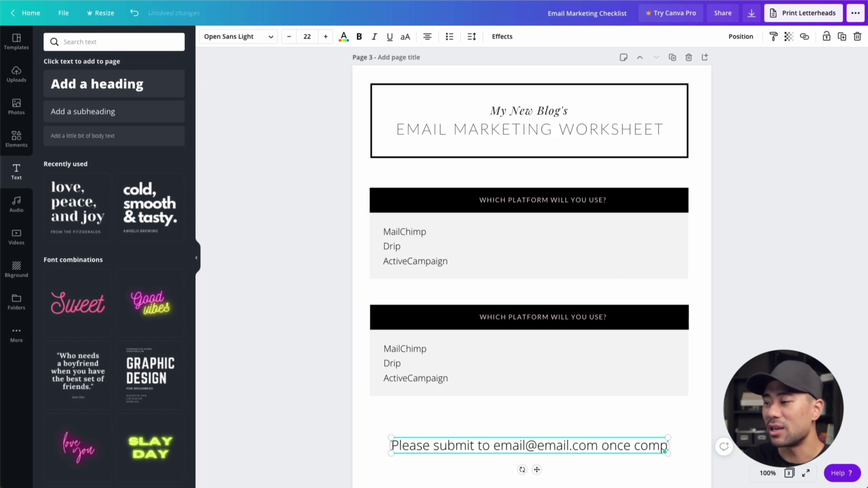
key(BackSpace)
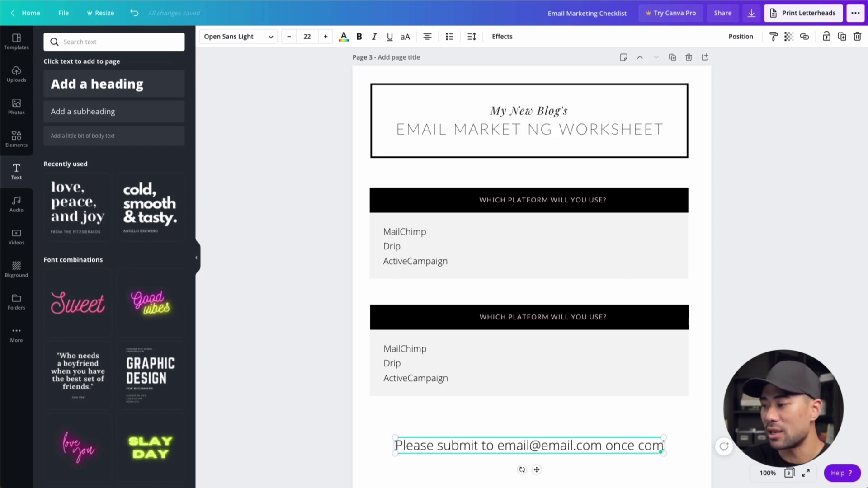
text(pleted)
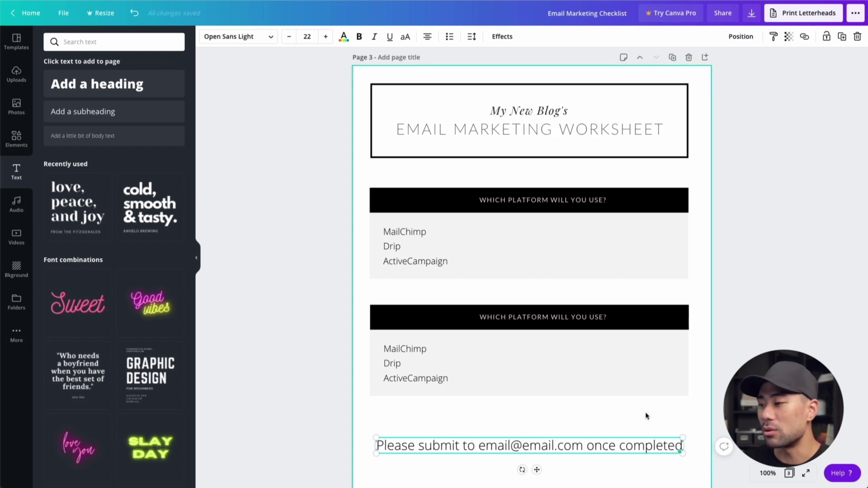
key(ctrl+a)
click(289, 37)
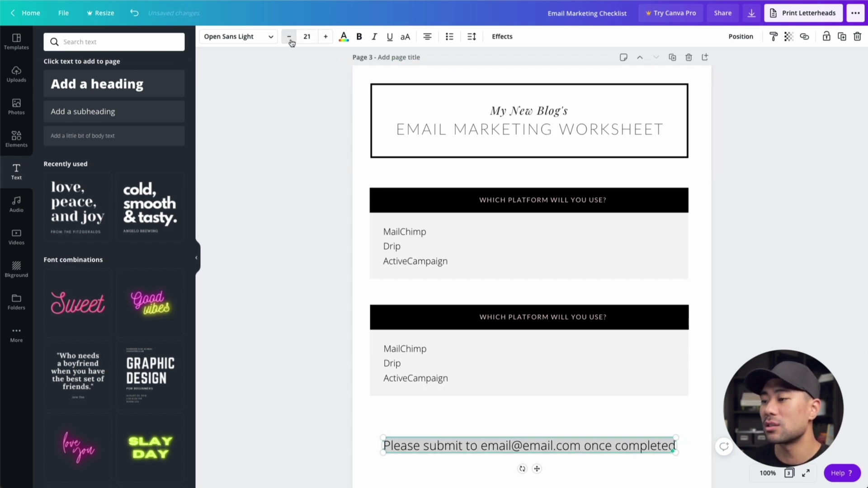
click(290, 39)
click(290, 39)
click(290, 39)
click(290, 38)
click(279, 427)
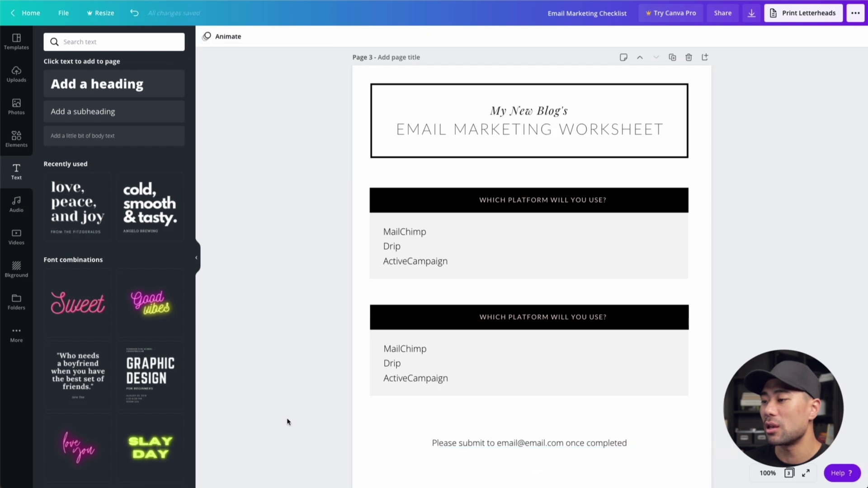
scroll(328, 415, down, 3)
Step: Check the Download panel's file types, confirming PDF Print for all three pages
scroll(329, 414, up, 2)
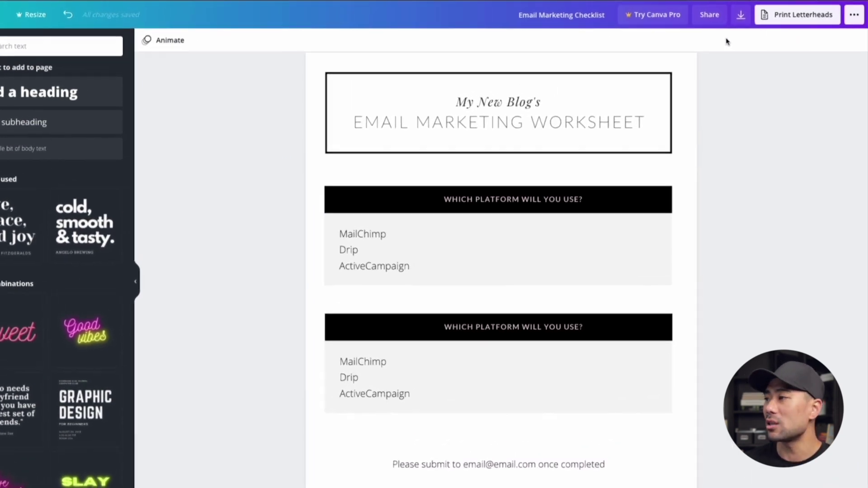
click(751, 13)
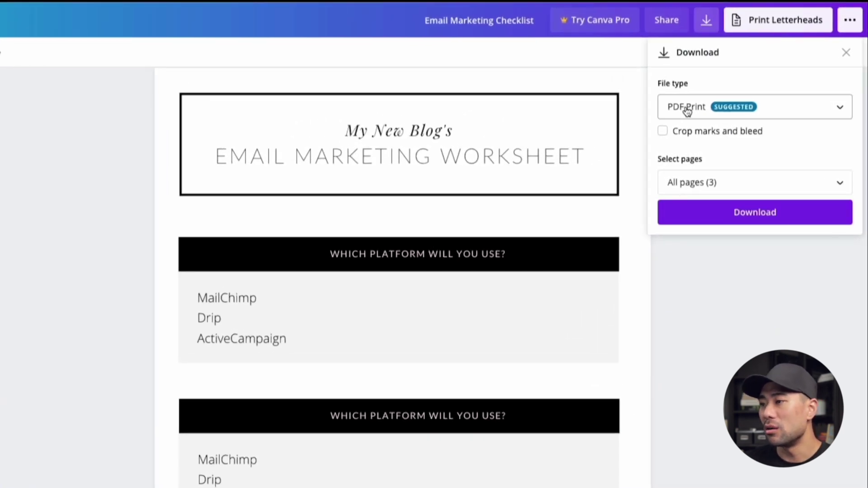
click(710, 109)
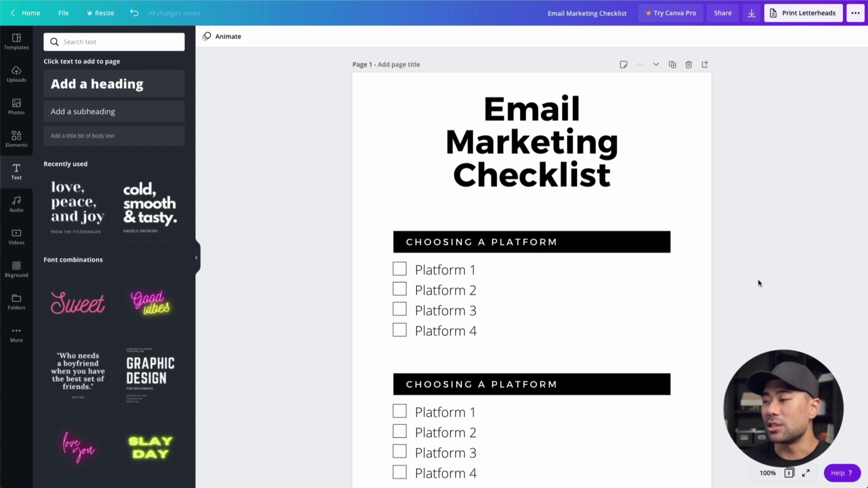
Step: Delete the MailChimp/Drip/ActiveCampaign list from the second question box on page 3
scroll(758, 283, down, 1)
scroll(759, 283, down, 1)
scroll(758, 282, down, 3)
scroll(758, 283, down, 6)
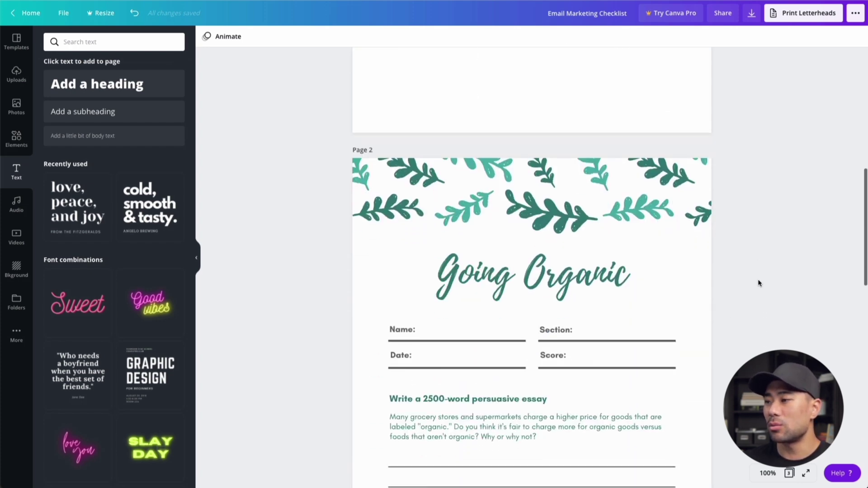
scroll(759, 283, down, 3)
scroll(758, 283, down, 1)
scroll(759, 283, up, 1)
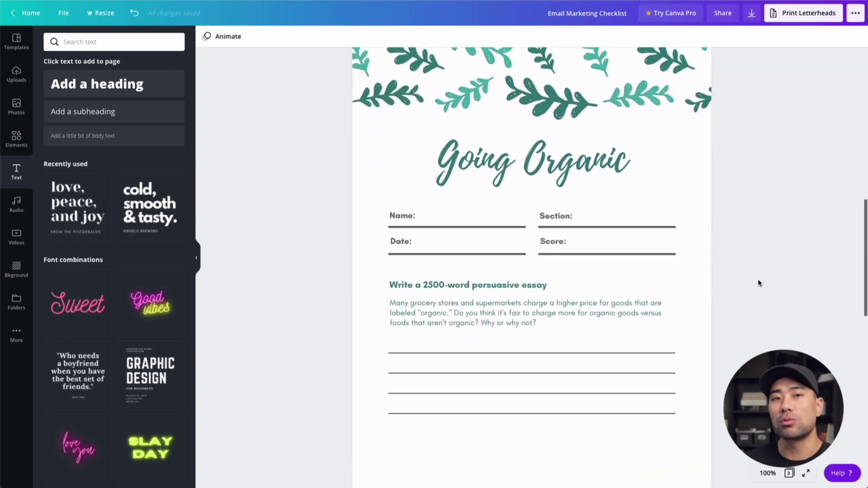
scroll(759, 283, down, 10)
scroll(759, 283, down, 1)
scroll(759, 283, down, 1)
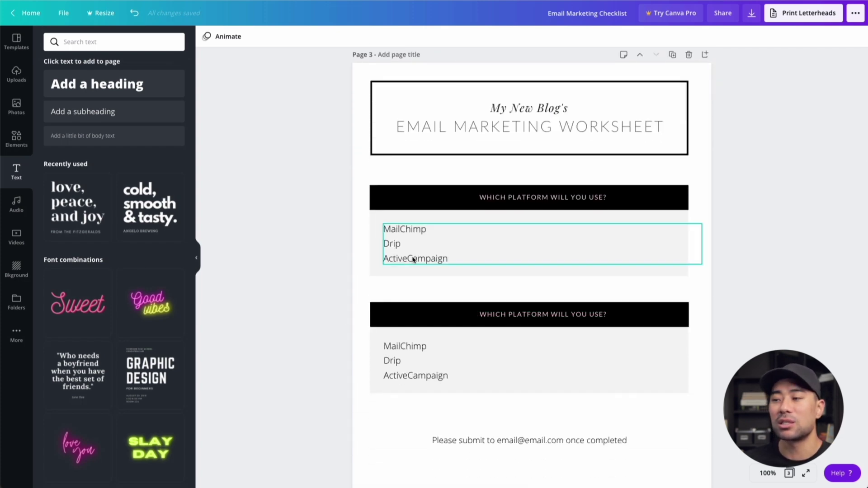
click(436, 377)
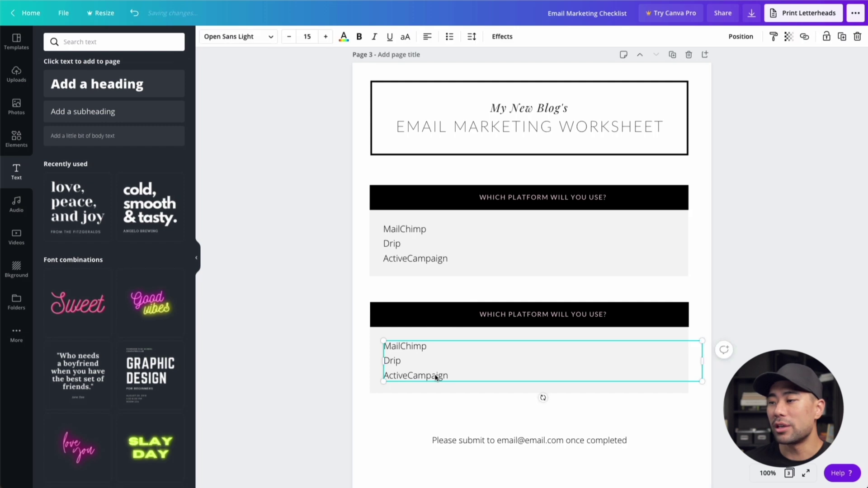
key(Delete)
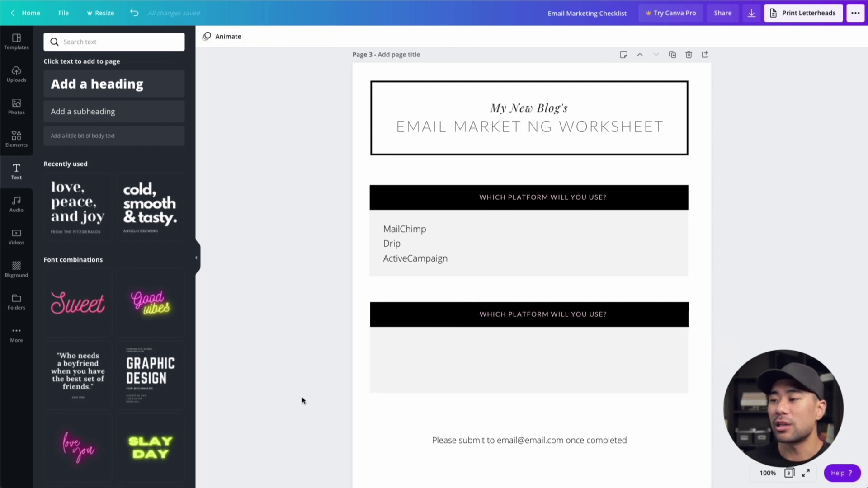